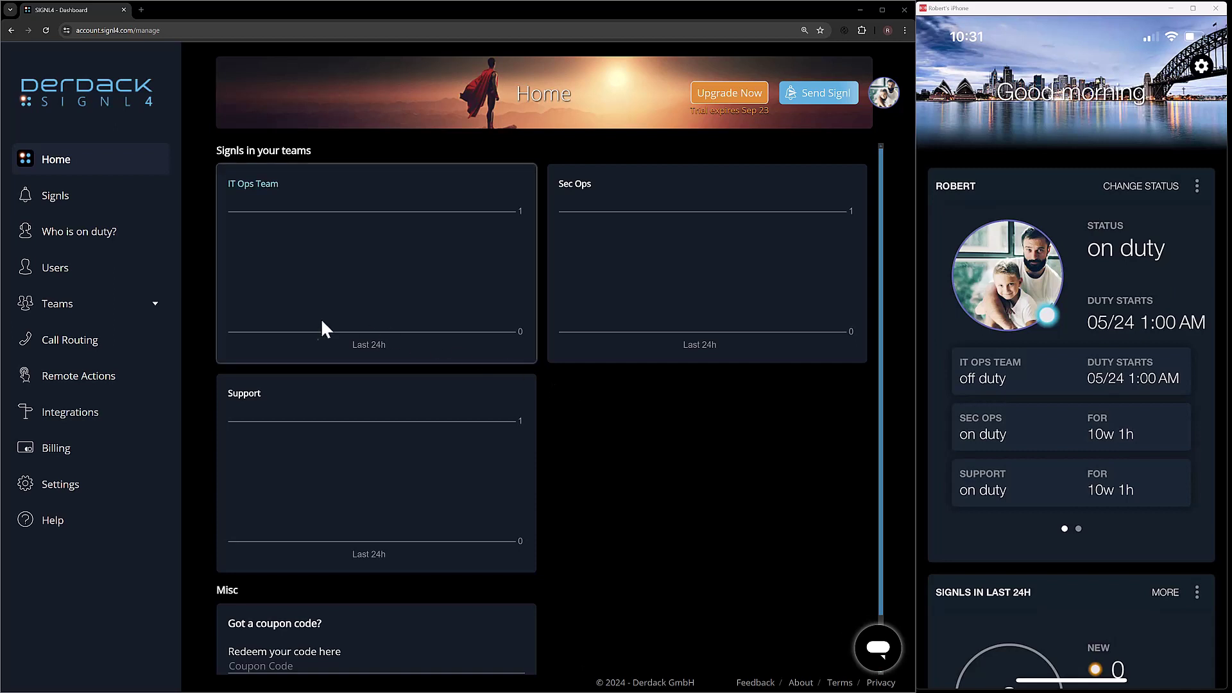
# Open the IT Ops Team's Shifts & Duties settings and set punch in and out of duty to Via Handover Copilot.
pyautogui.click(60, 314)
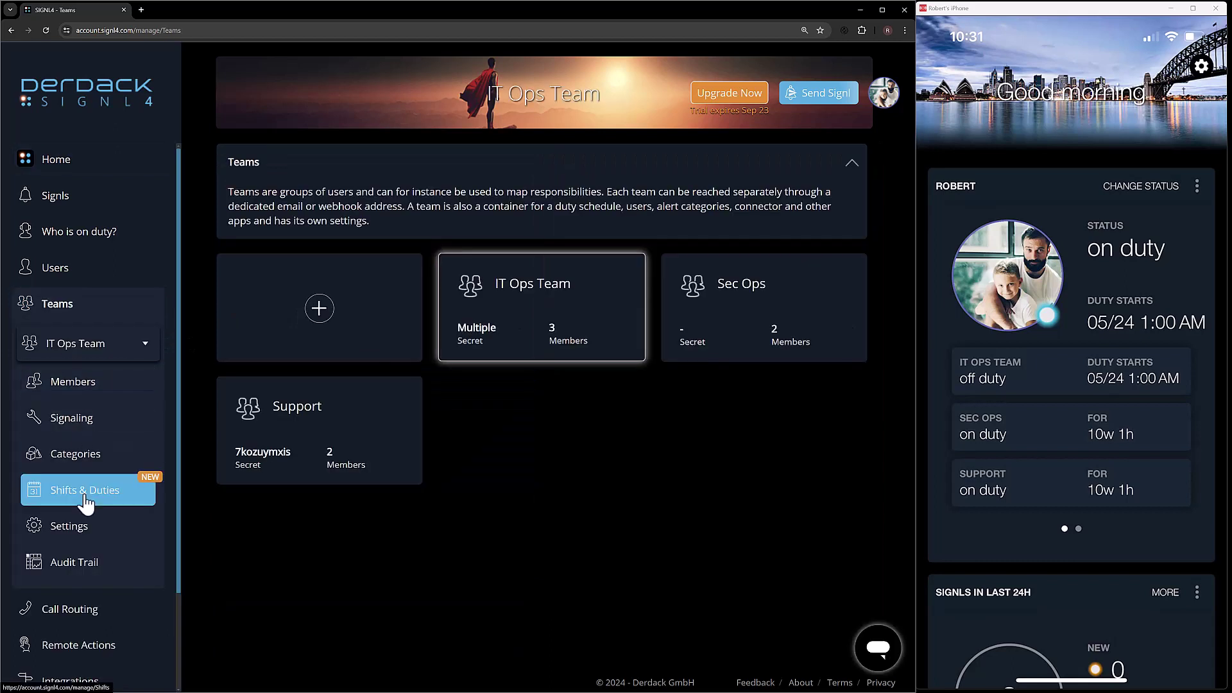
pyautogui.click(84, 504)
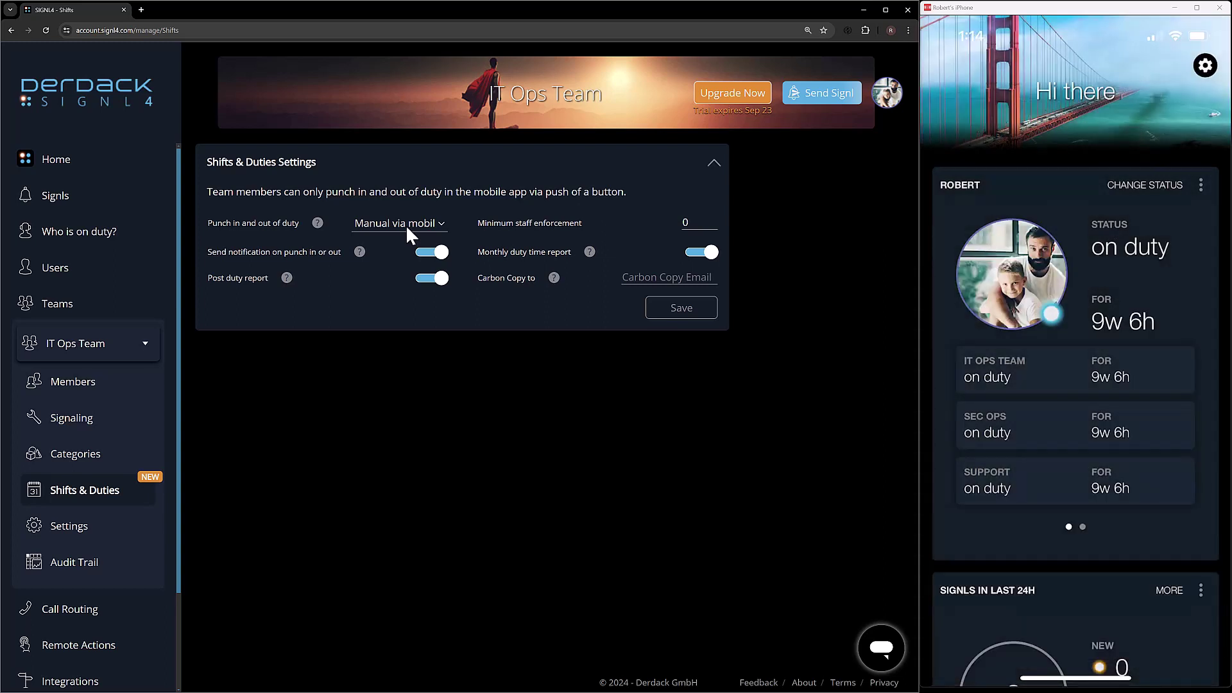
pyautogui.click(406, 225)
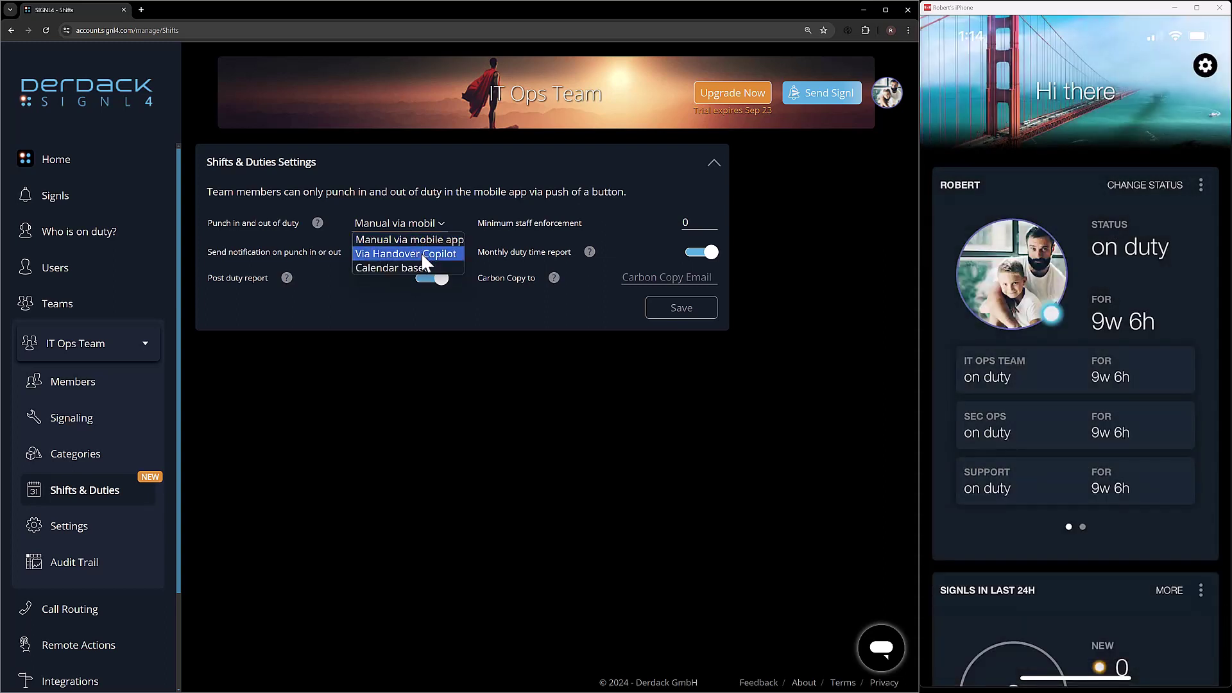
pyautogui.click(421, 252)
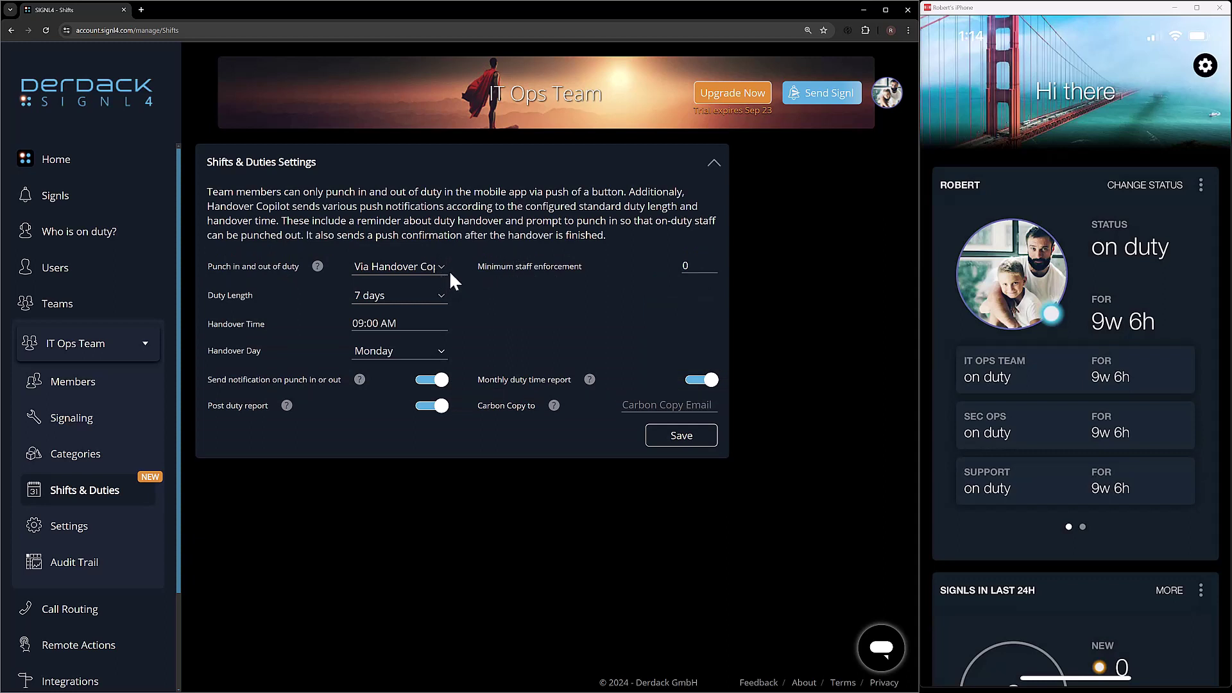
# Set the minimum staff enforcement to 1.
pyautogui.doubleClick(686, 265)
pyautogui.click(693, 268)
pyautogui.moveTo(693, 268); pyautogui.dragTo(681, 270)
# Select a duty length of 7 days and Monday as the handover day.
pyautogui.click(442, 297)
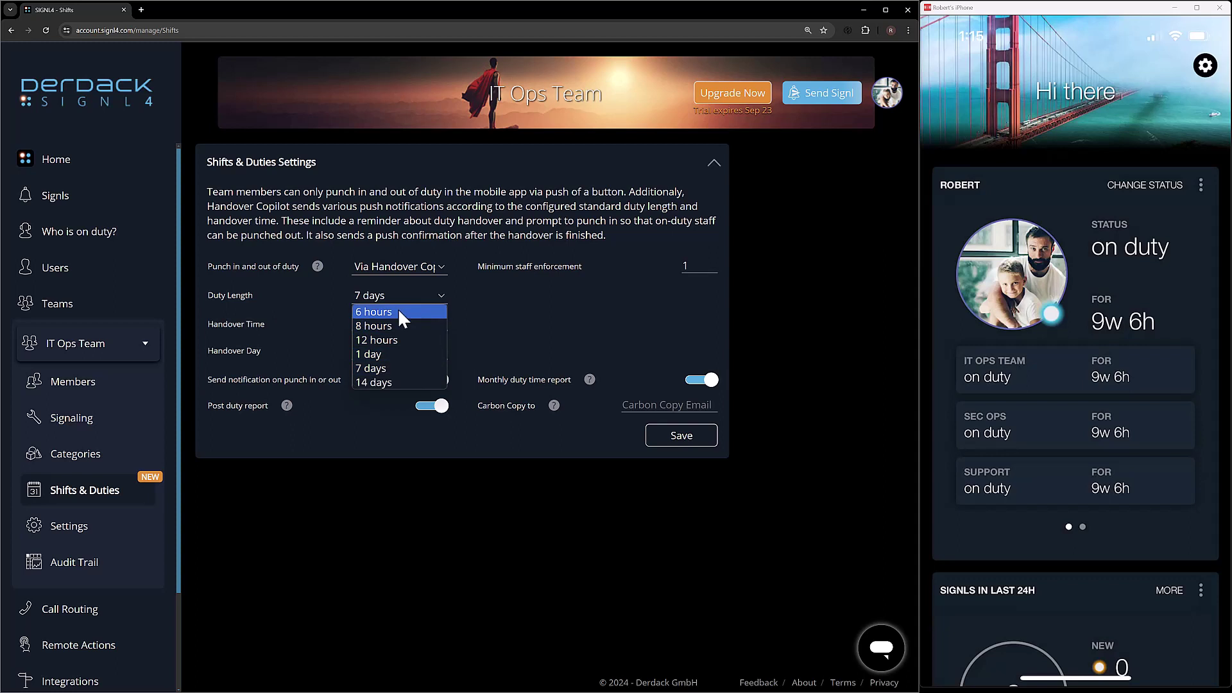
pyautogui.click(403, 370)
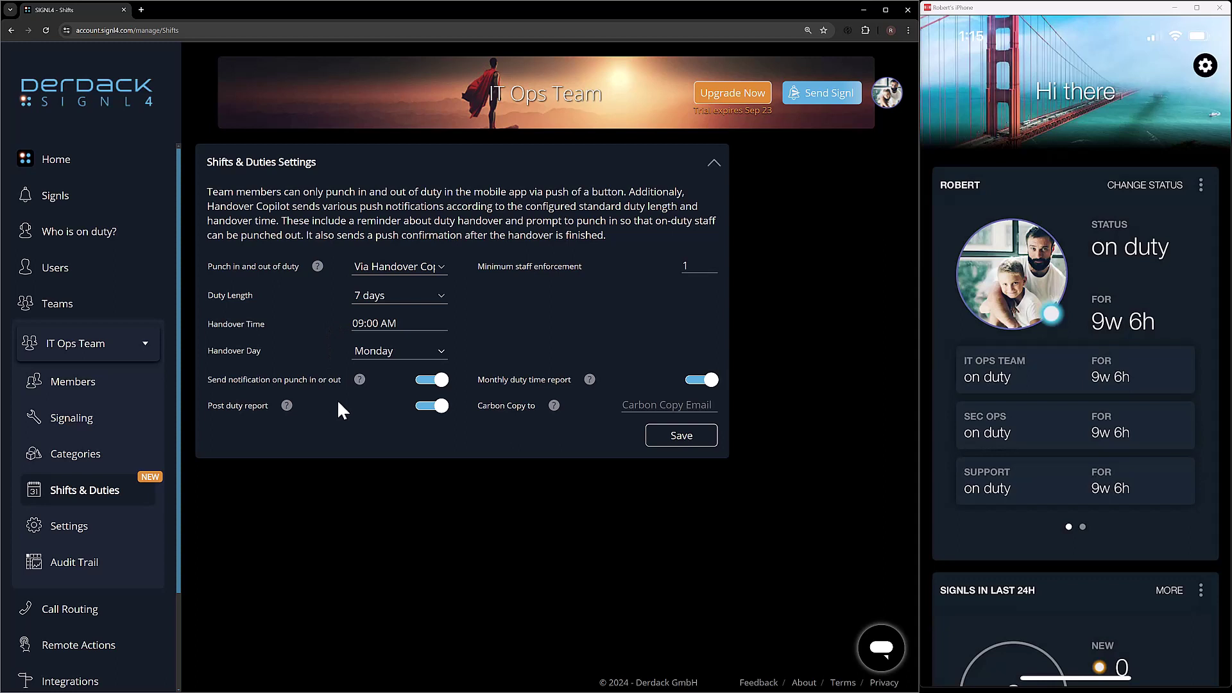
pyautogui.click(391, 353)
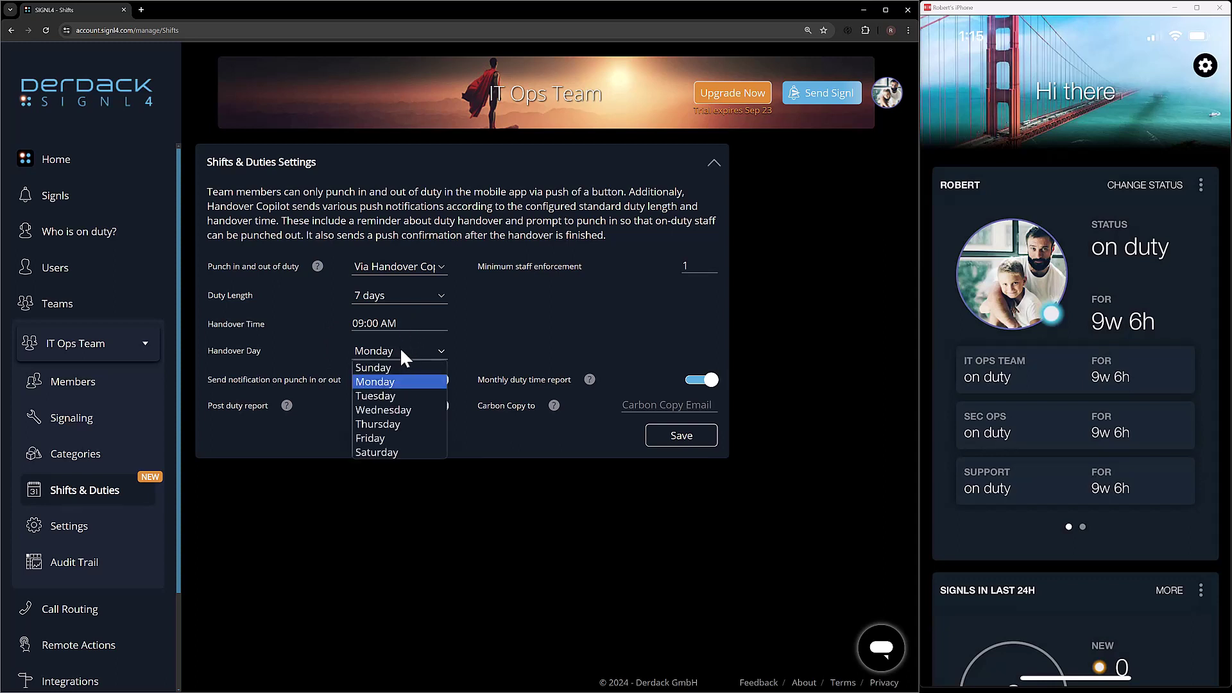
pyautogui.press('Up')
pyautogui.press('Down')
pyautogui.press('Return')
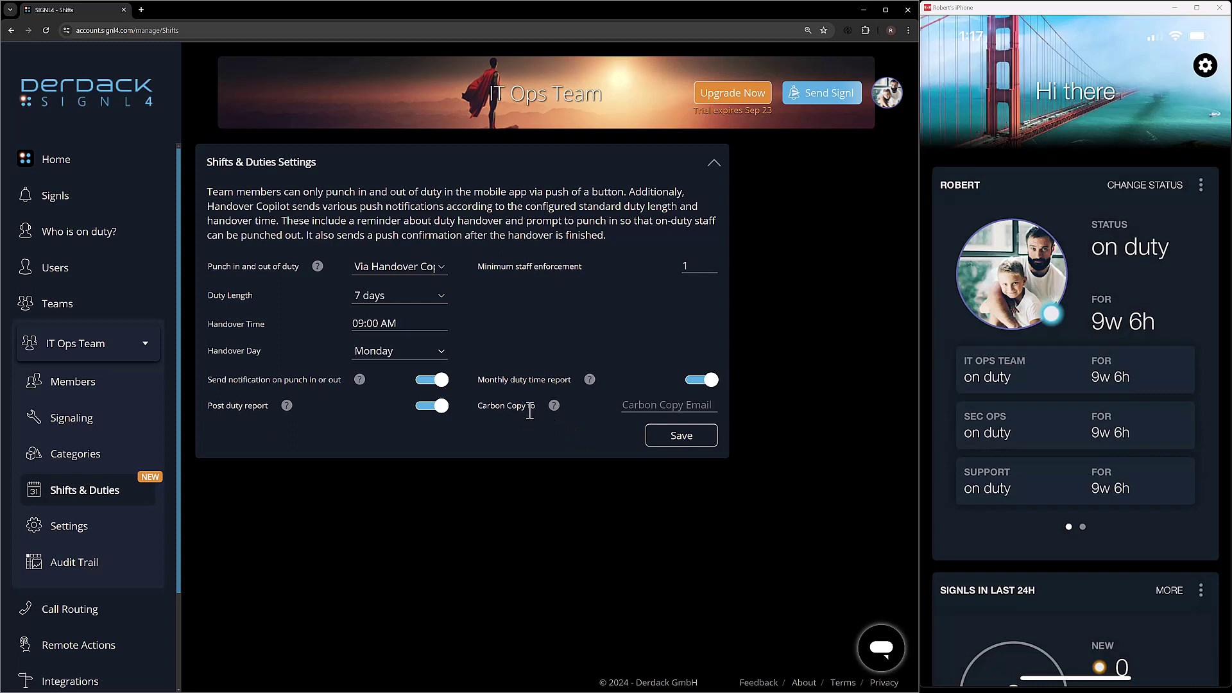
# Change the team's punch in and out of duty method to Calendar based.
pyautogui.moveTo(556, 407)
pyautogui.click(436, 268)
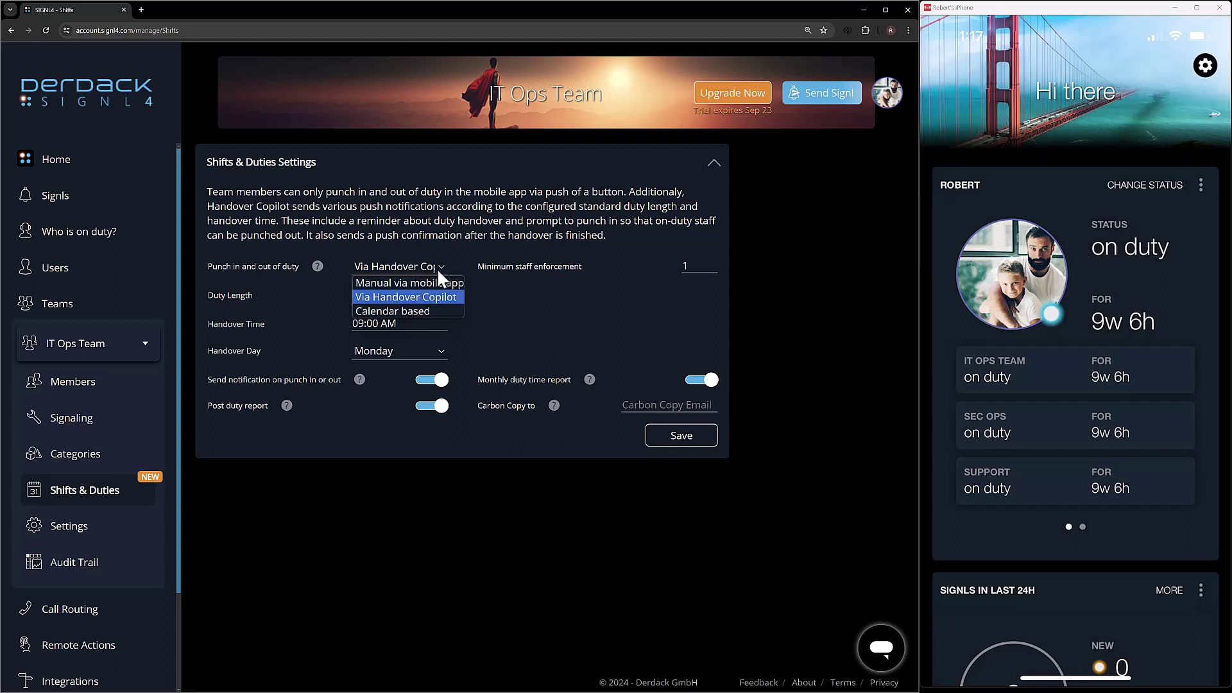
pyautogui.click(433, 309)
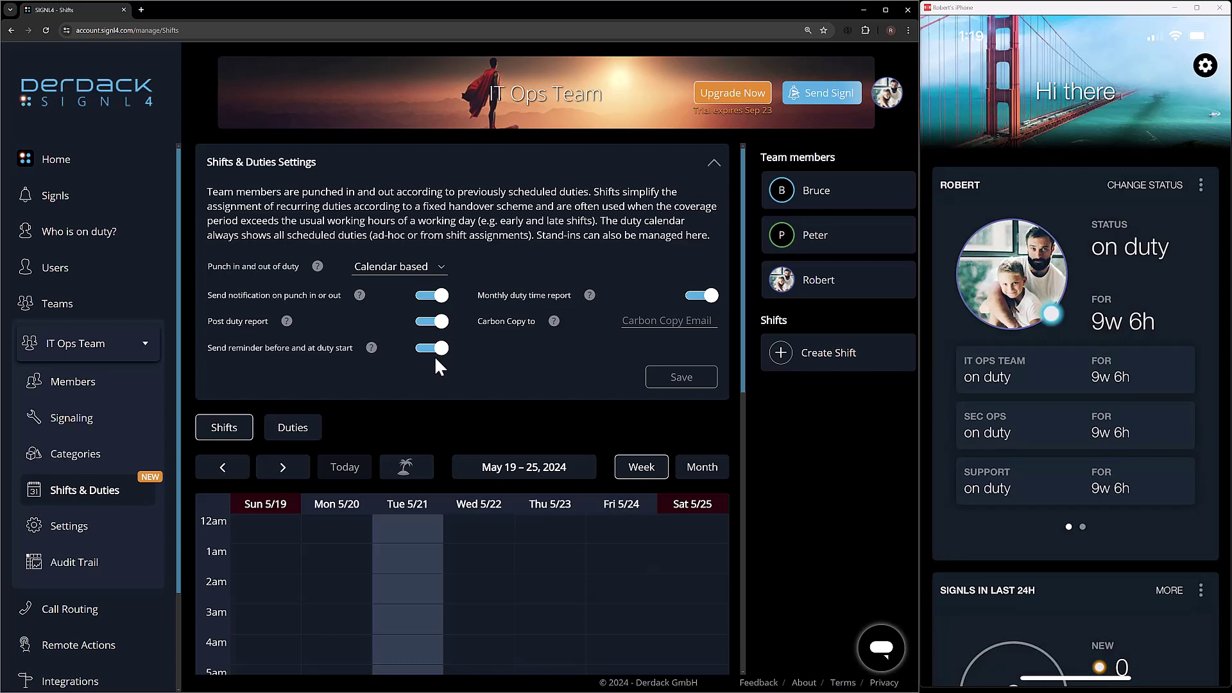
# Show the team's shift calendar in the month view.
pyautogui.scroll(-2, 626, 322)
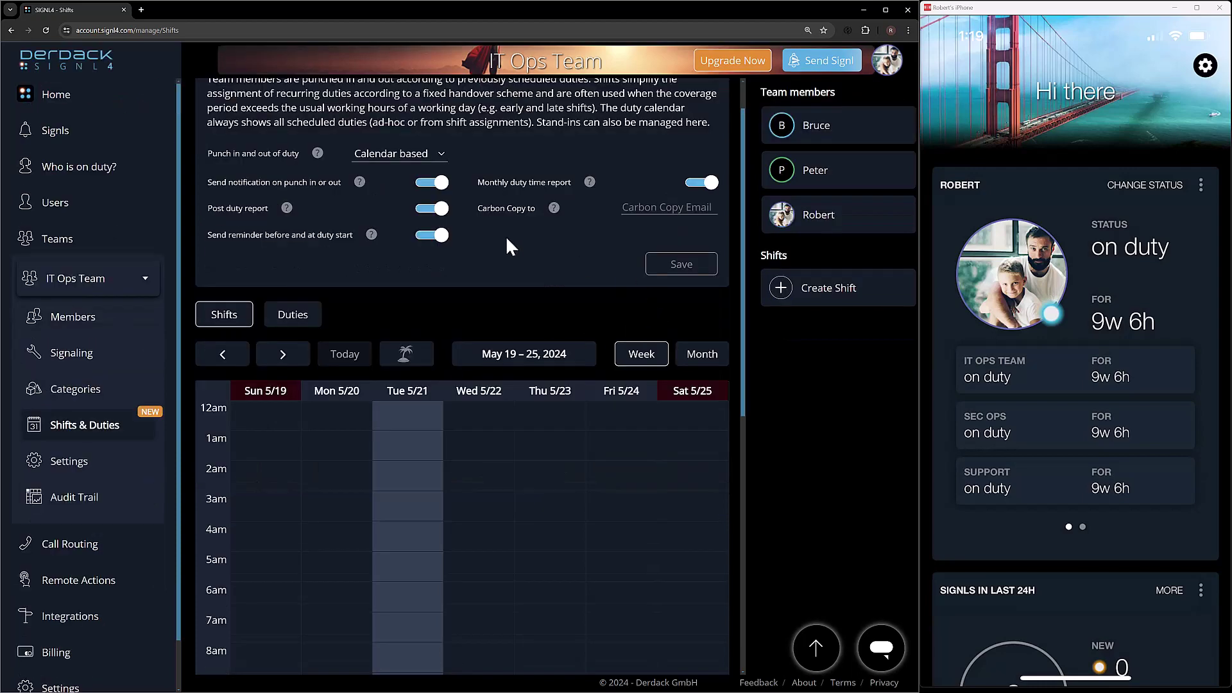
pyautogui.scroll(-1, 513, 263)
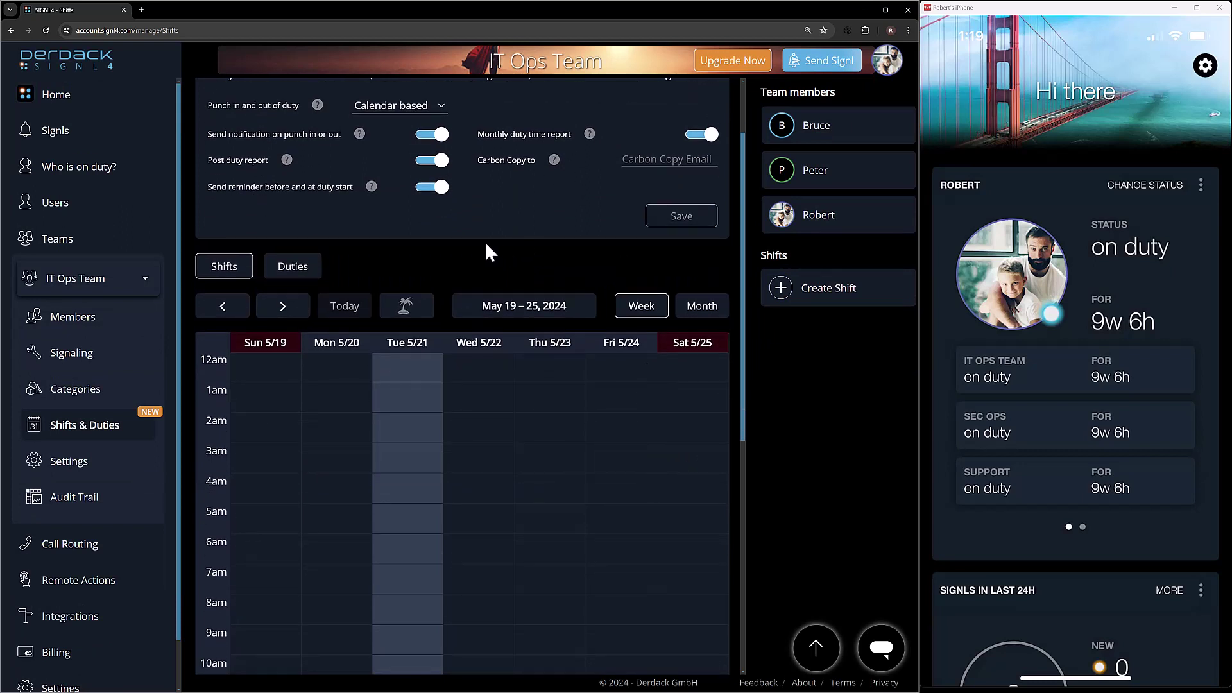
pyautogui.scroll(-1, 488, 248)
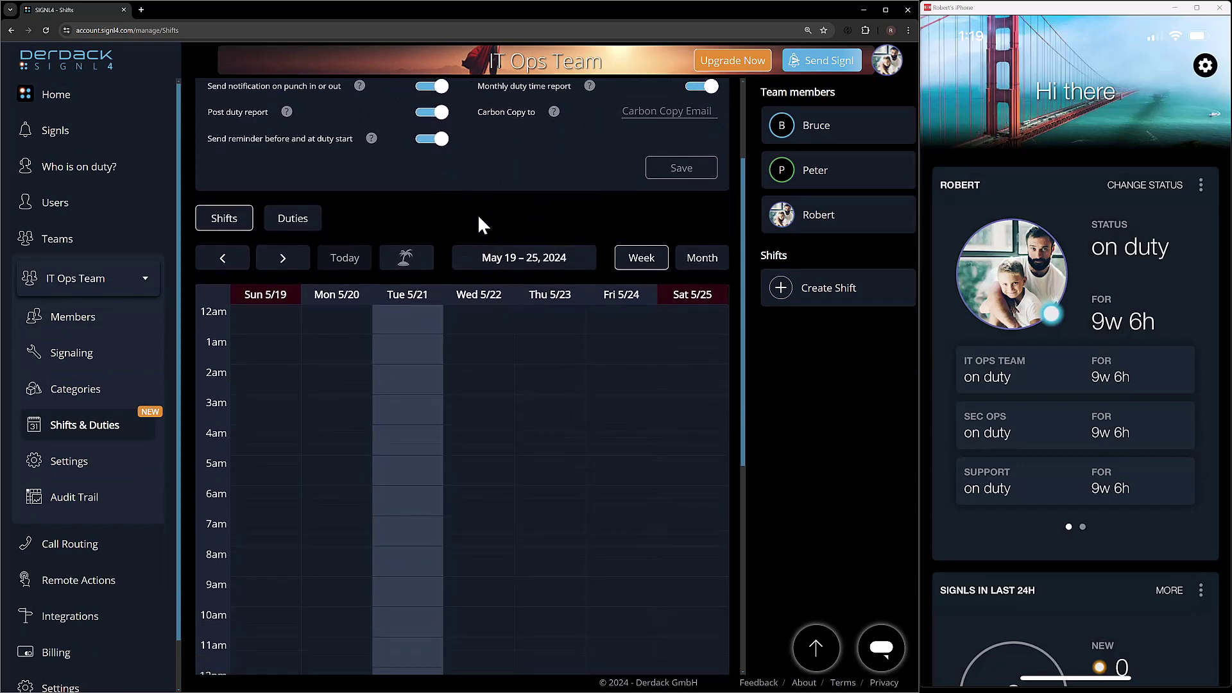
pyautogui.click(683, 262)
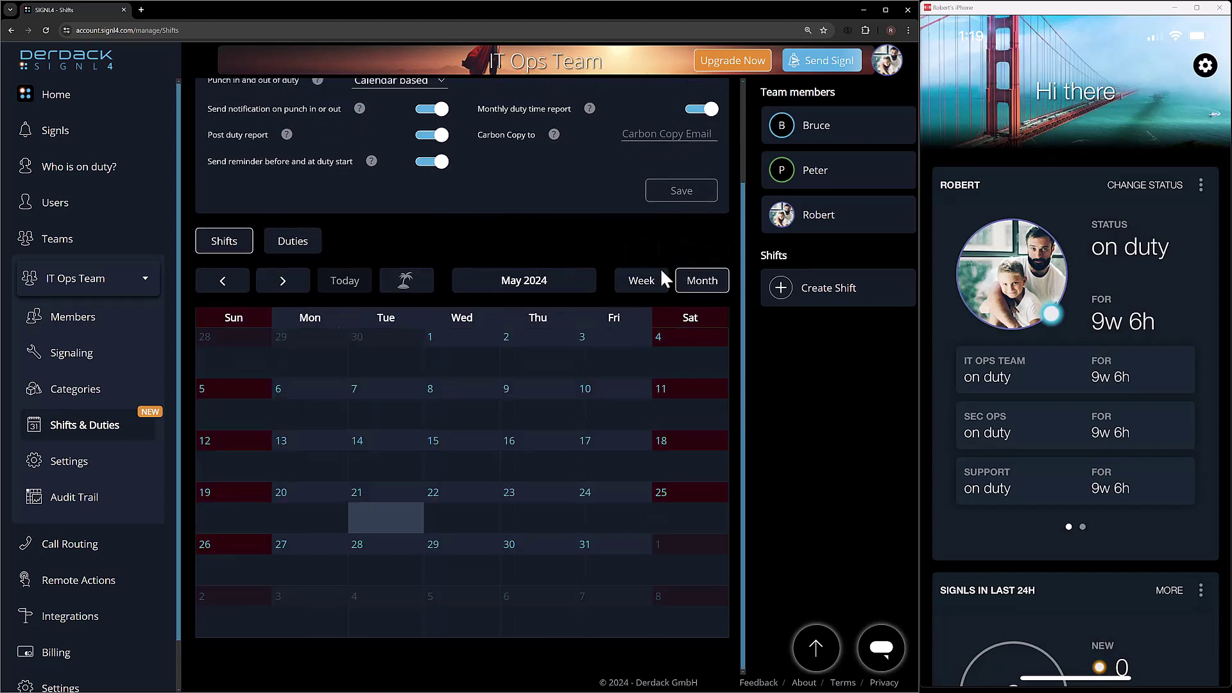
# Examine the 2024 public holidays calendar without changing it, and bring the shift calendar back to today.
pyautogui.click(405, 278)
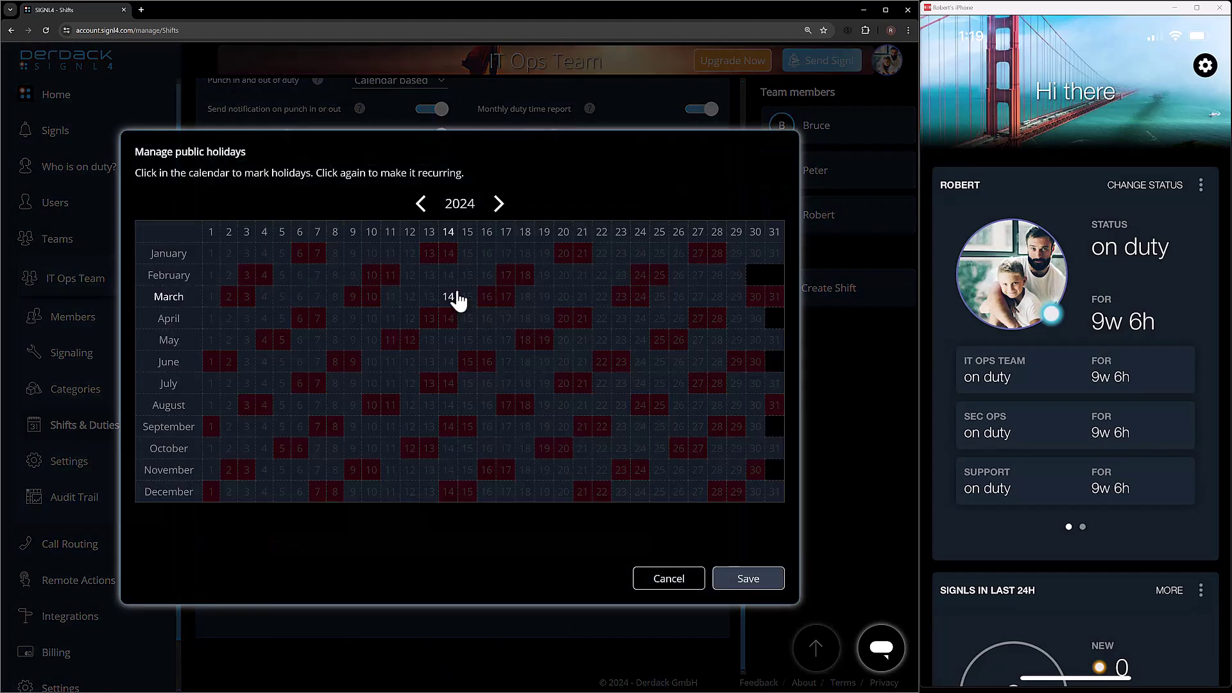
pyautogui.click(669, 580)
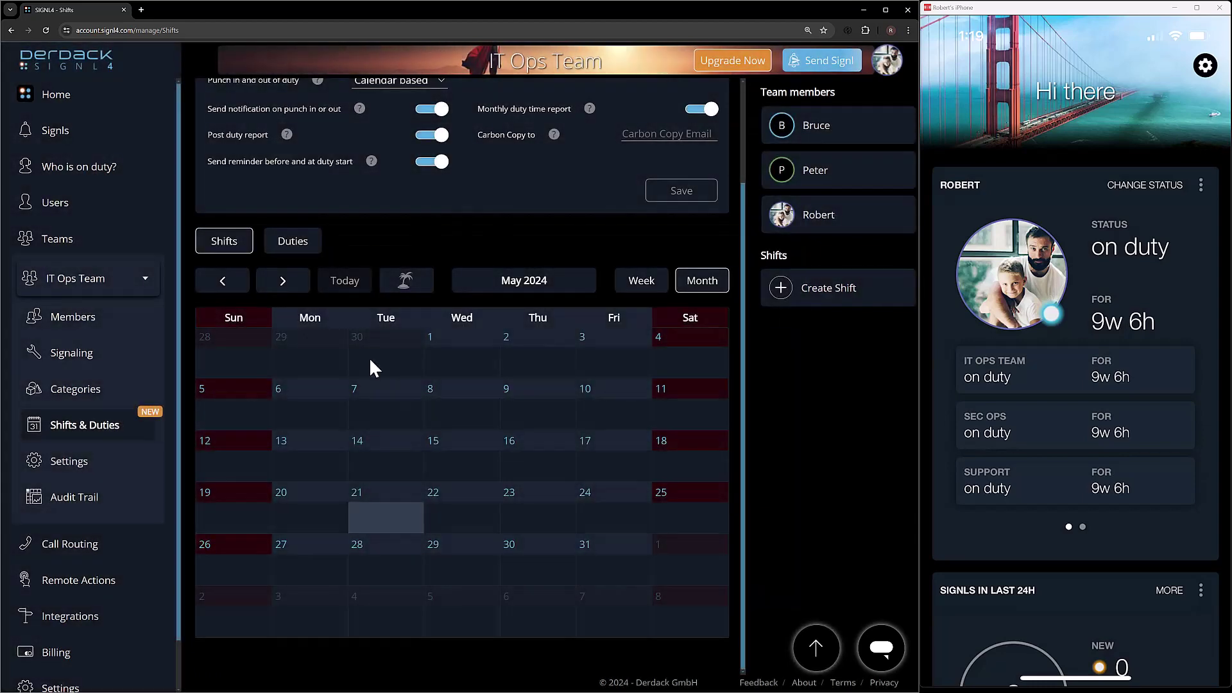
pyautogui.click(270, 286)
pyautogui.click(344, 282)
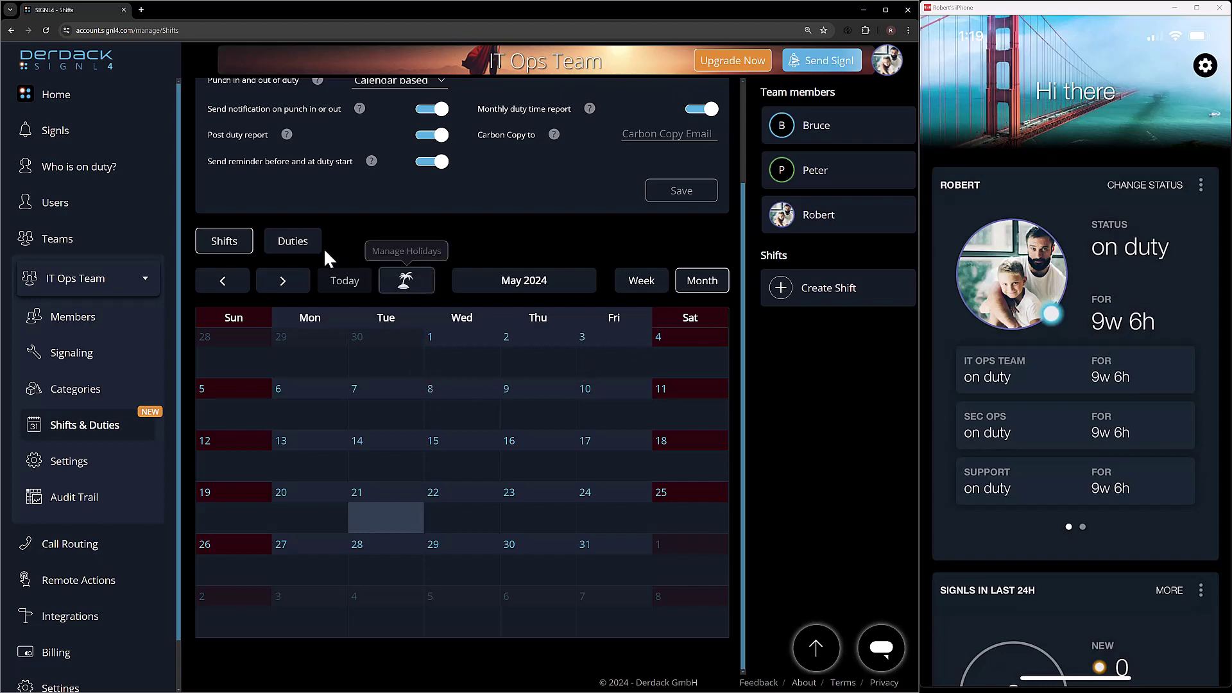
# Show the May 2024 duty schedule and add duties for the first two team members, the second starting Monday, May 27 at 09:00 AM.
pyautogui.click(303, 249)
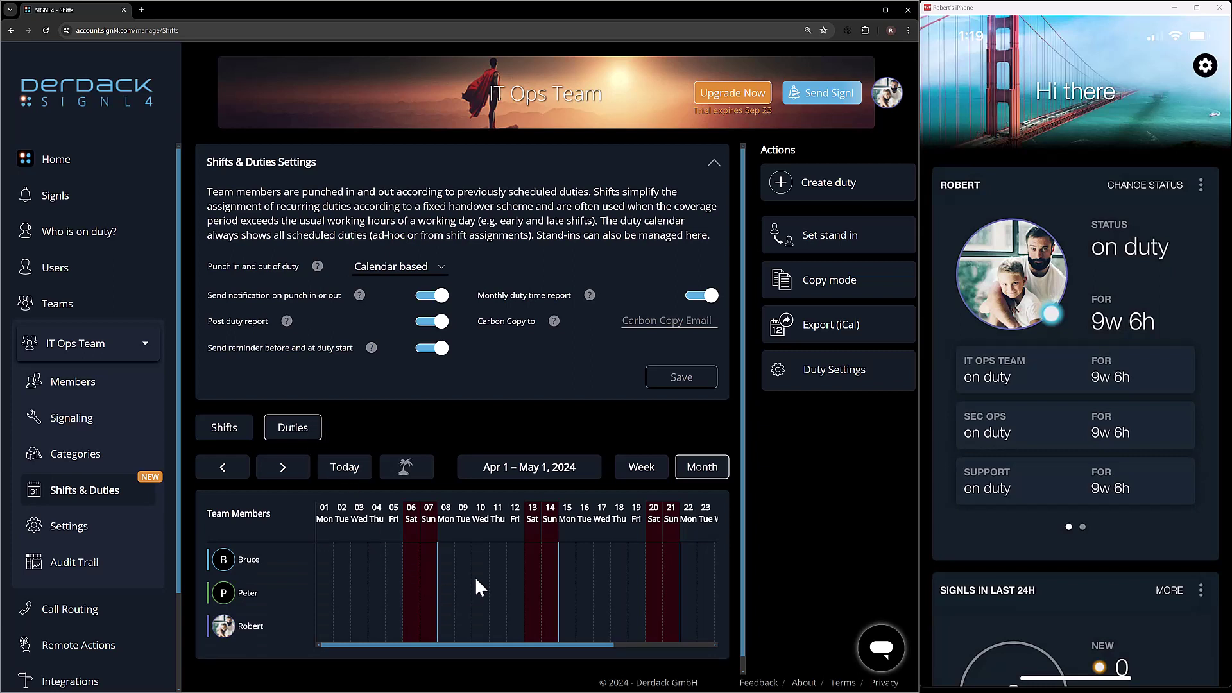
pyautogui.hscroll(5, 533, 577)
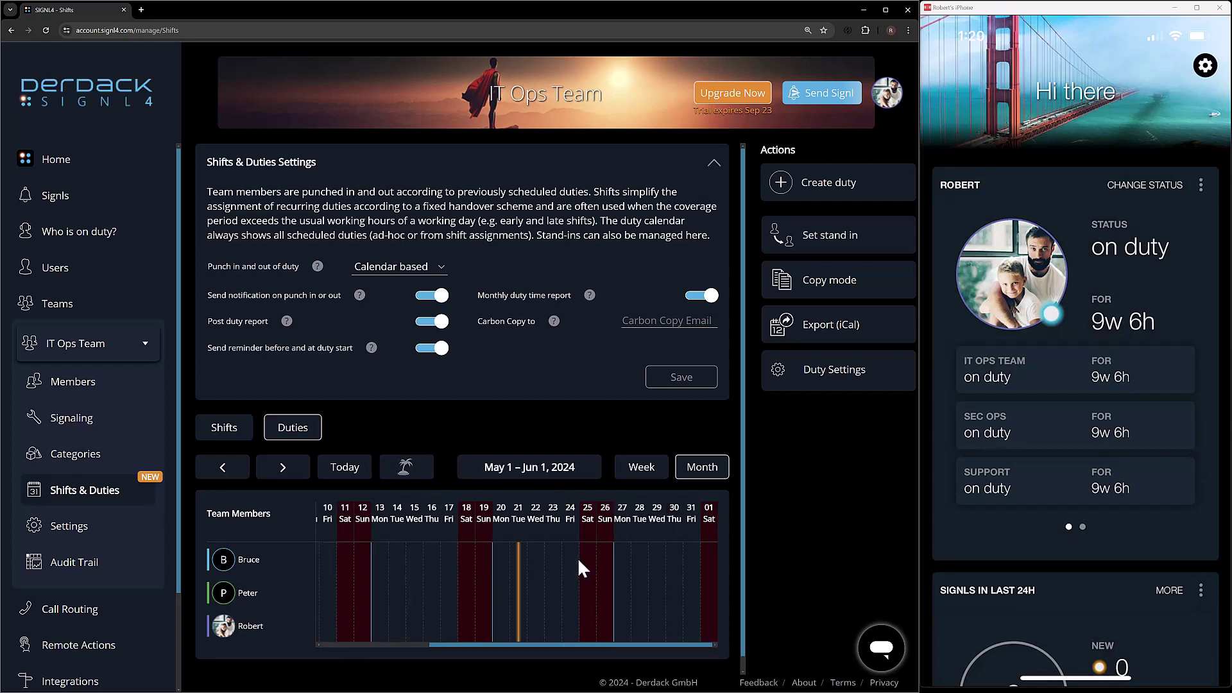
pyautogui.doubleClick(621, 609)
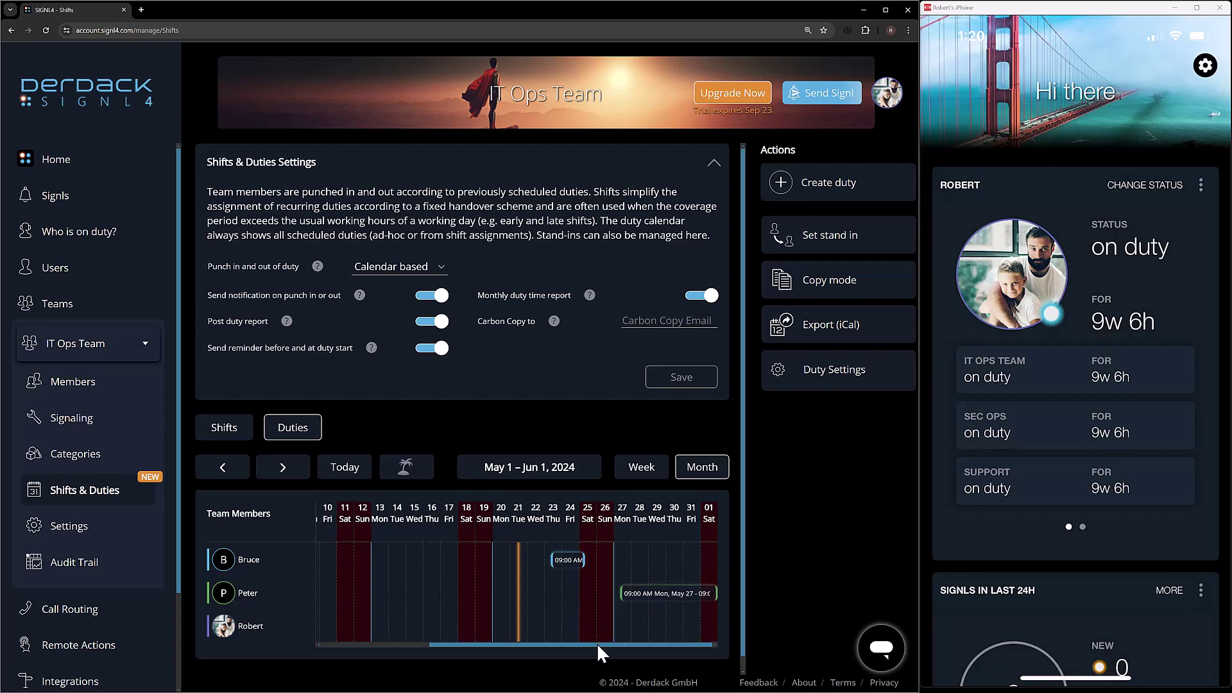
# Delete the duties of the first and second team members from the duty schedule.
pyautogui.rightClick(572, 562)
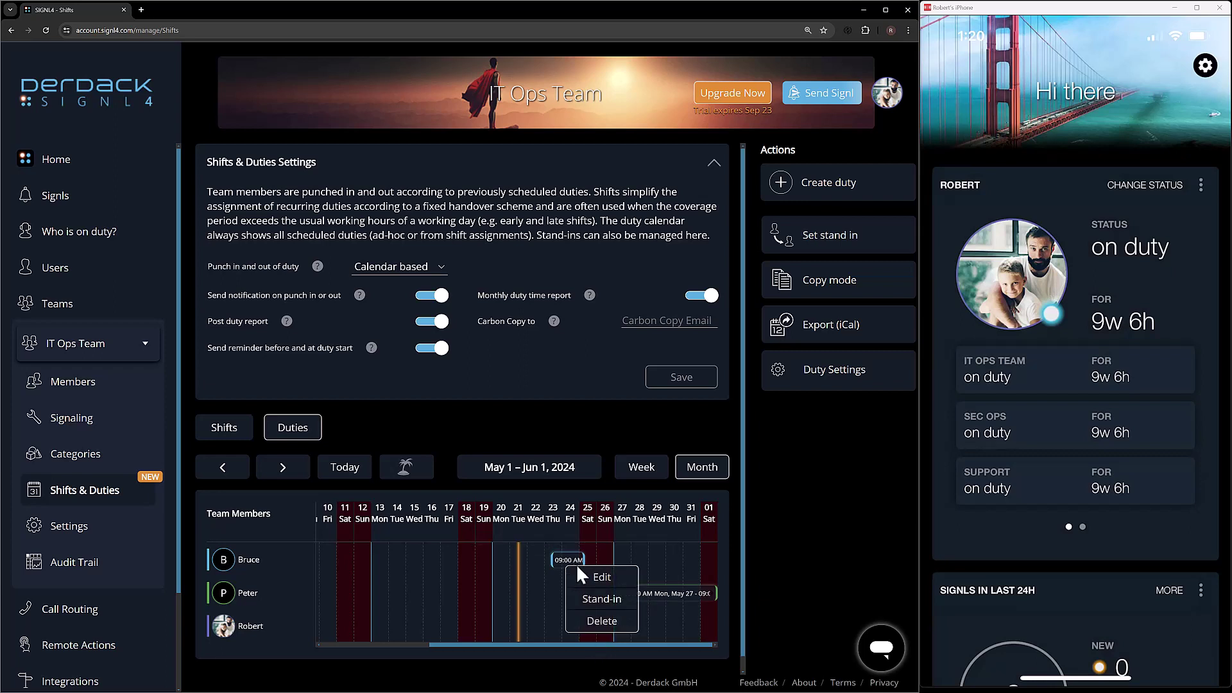
pyautogui.click(603, 620)
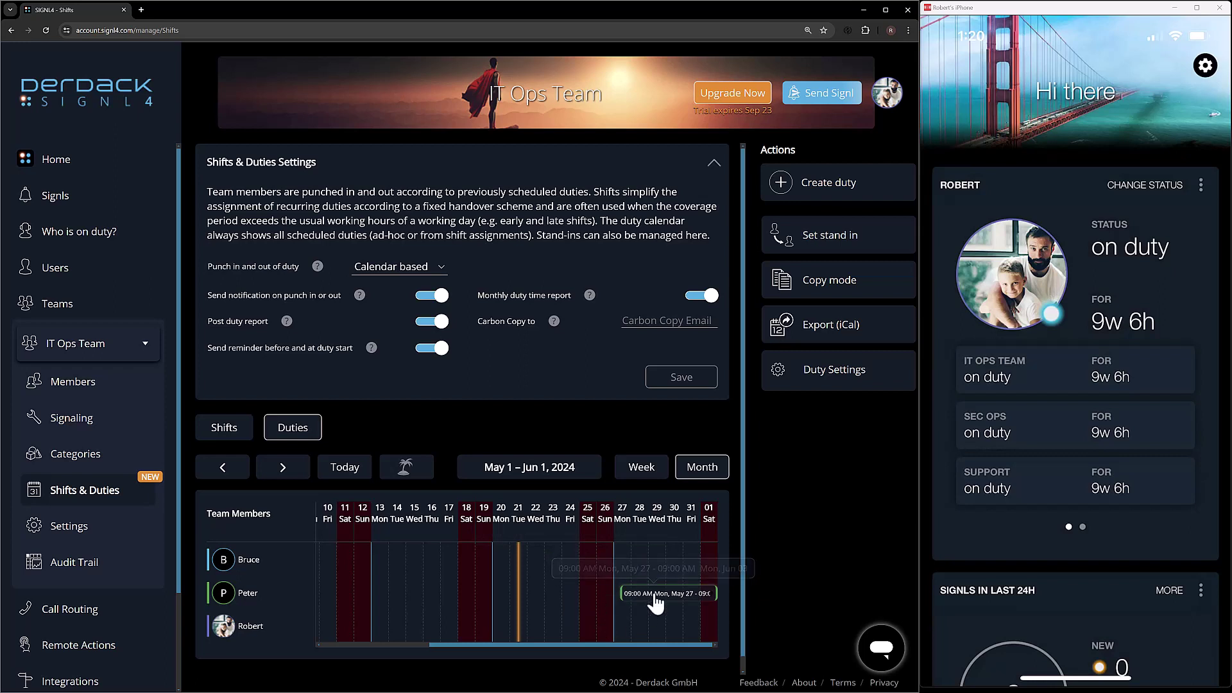
pyautogui.rightClick(656, 603)
pyautogui.click(677, 659)
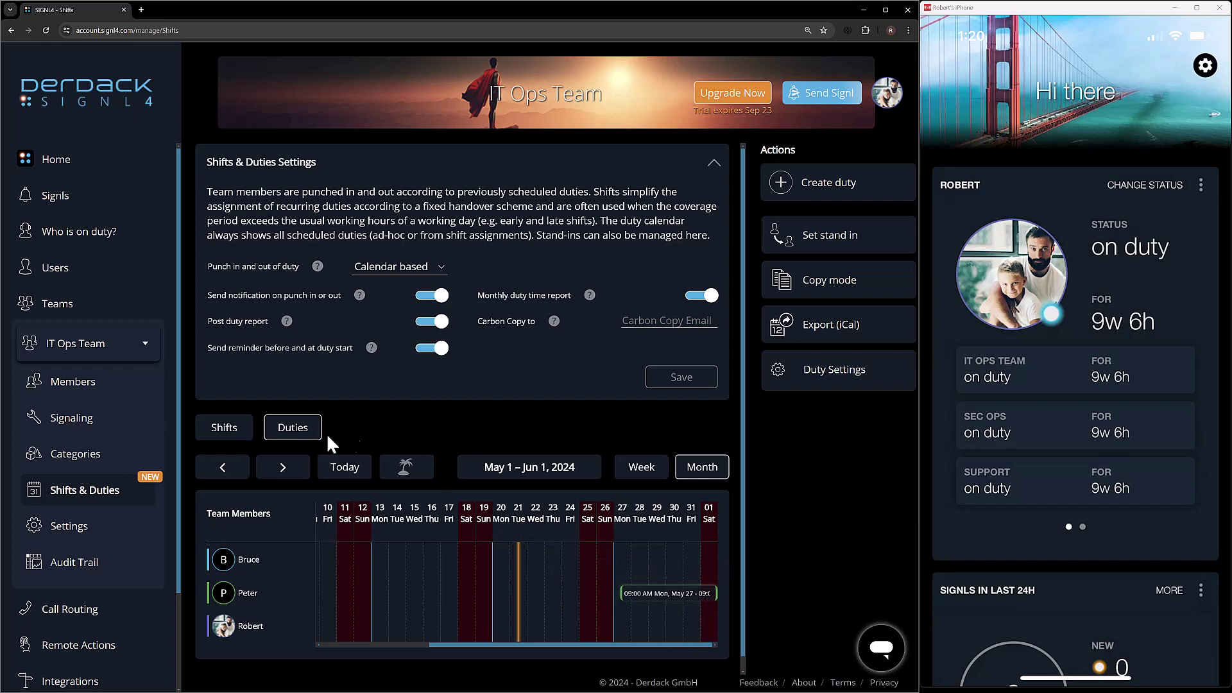
# Start a new shift in the shift calendar and add Tuesday to Friday shift times, each from 09:00 AM to 05:00 PM.
pyautogui.click(247, 434)
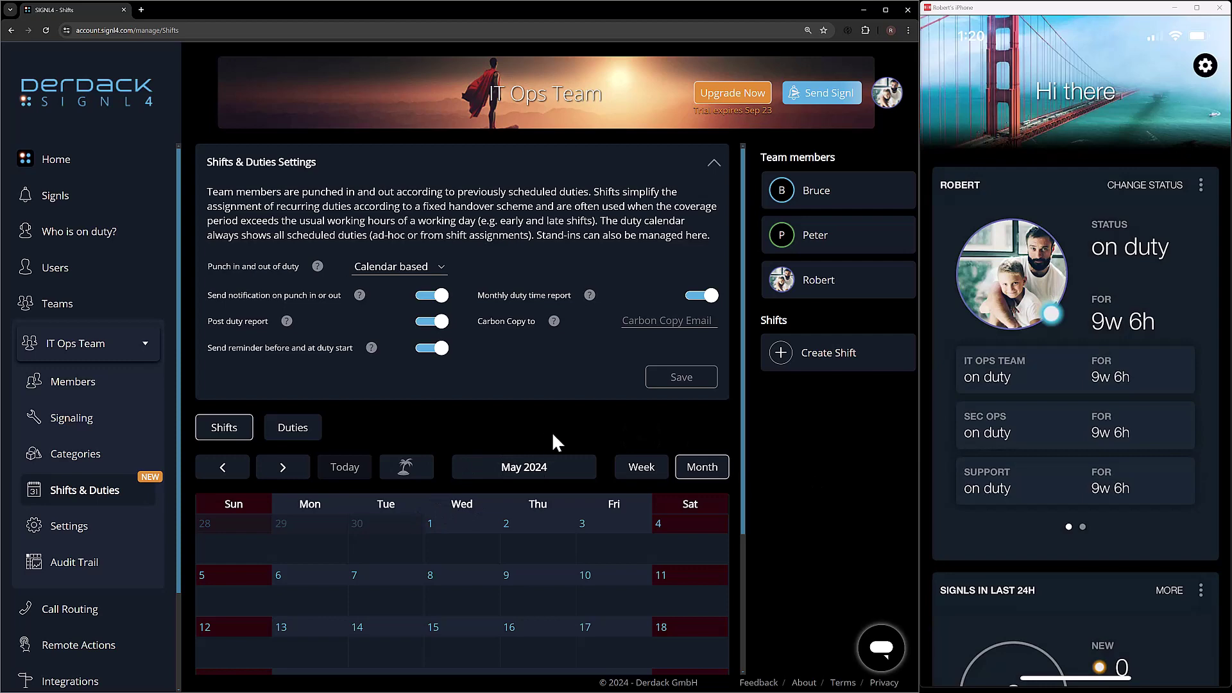
pyautogui.scroll(-3, 723, 517)
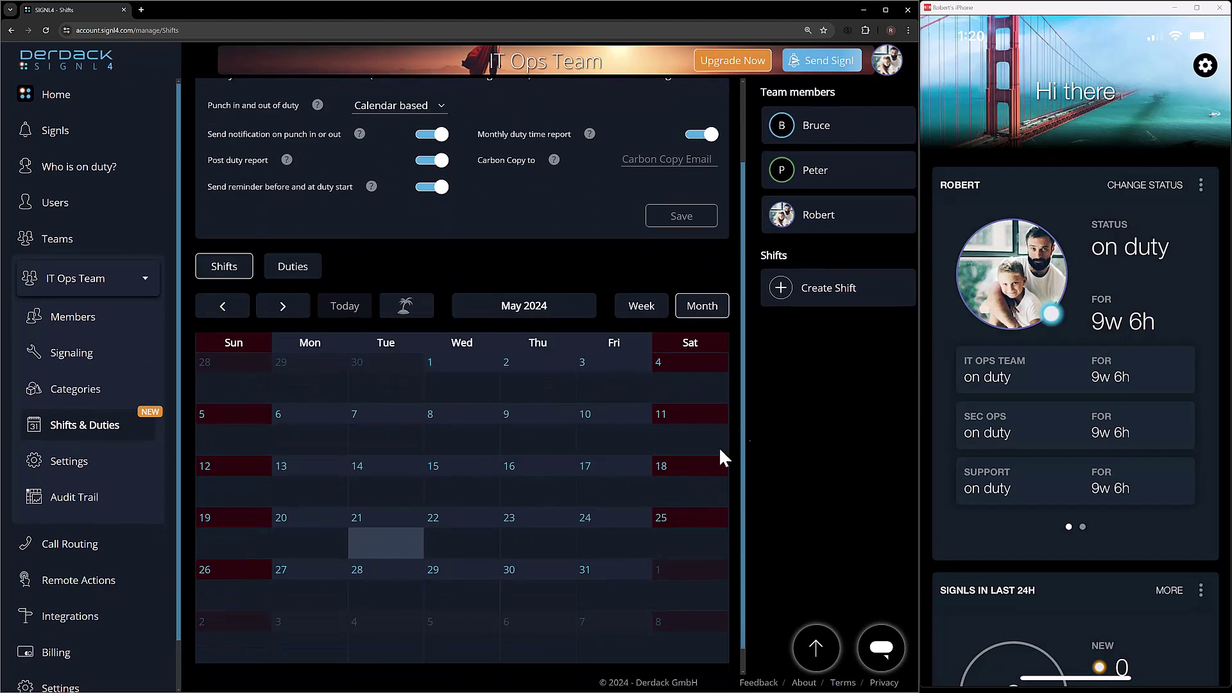
pyautogui.click(818, 305)
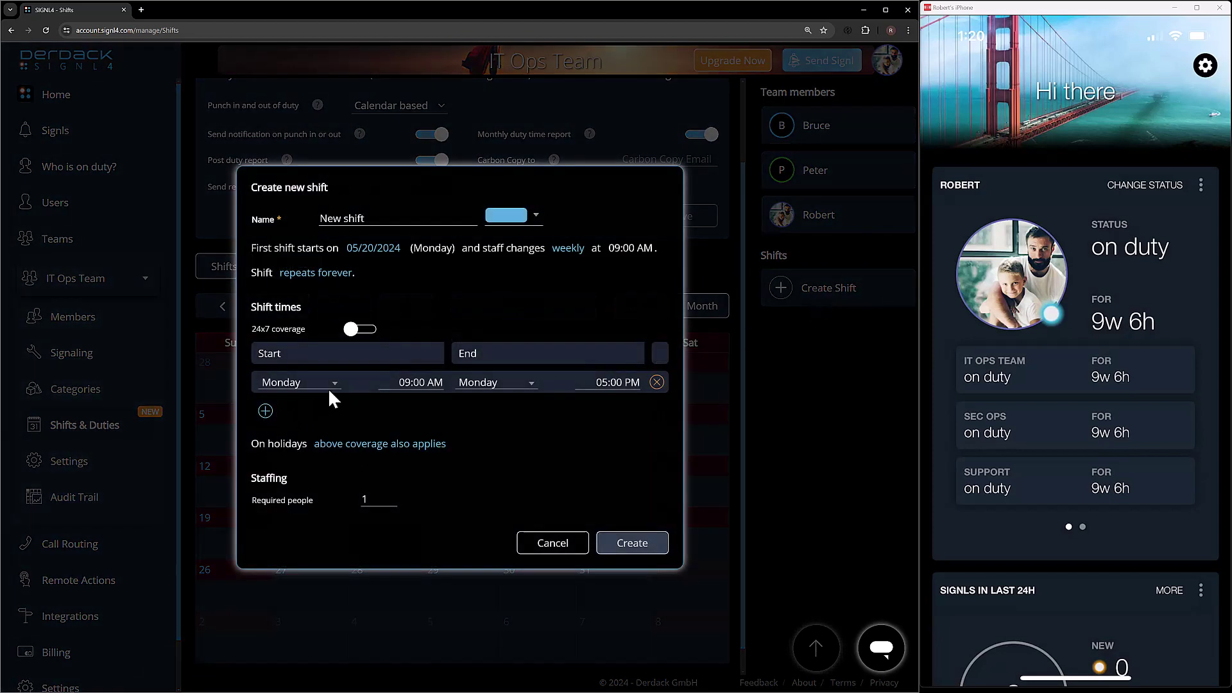
pyautogui.click(266, 411)
pyautogui.click(265, 425)
pyautogui.click(266, 440)
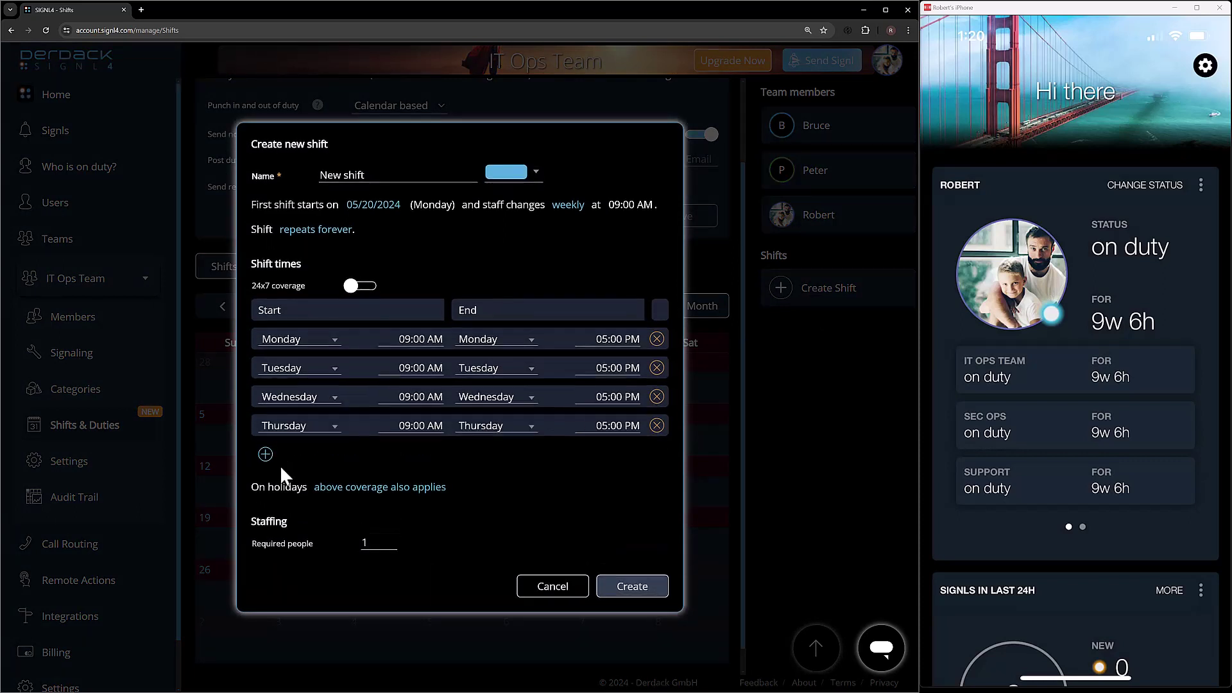
pyautogui.click(265, 454)
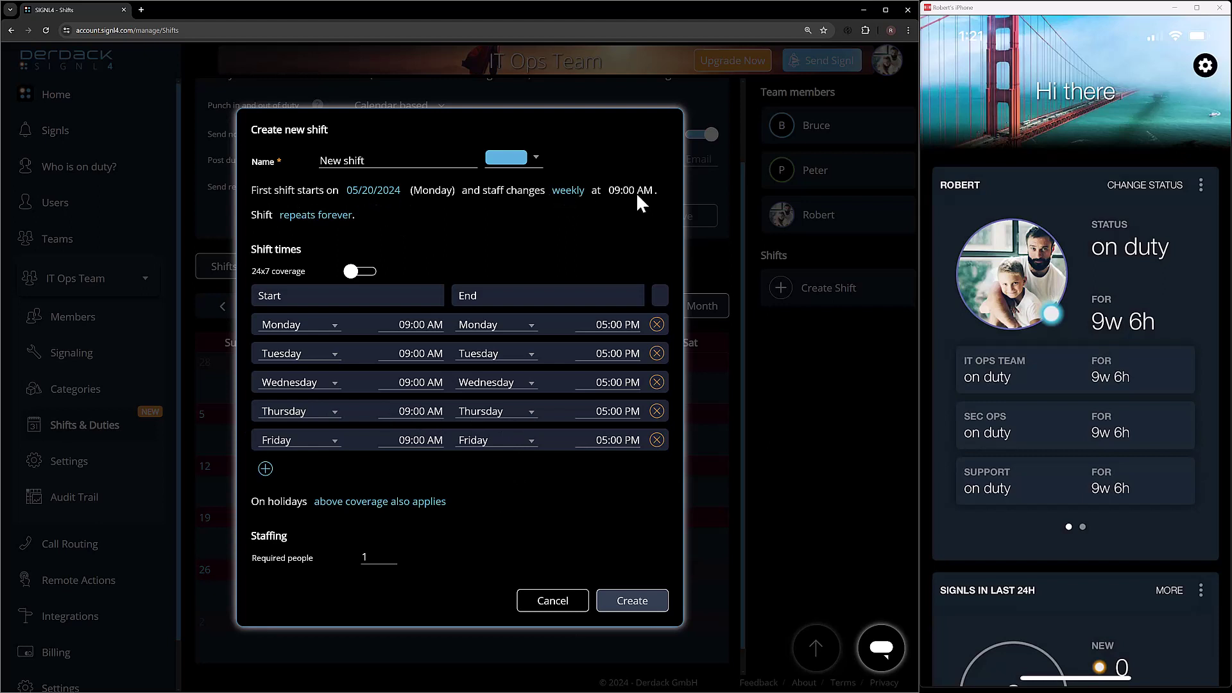
pyautogui.click(324, 218)
pyautogui.click(328, 267)
pyautogui.click(325, 218)
pyautogui.click(324, 246)
# Name the new shift "Weekday Day shift" and look through the available shift colors, keeping the blue one.
pyautogui.moveTo(411, 160); pyautogui.dragTo(321, 160)
pyautogui.write('Weekday Day shift')
pyautogui.click(537, 160)
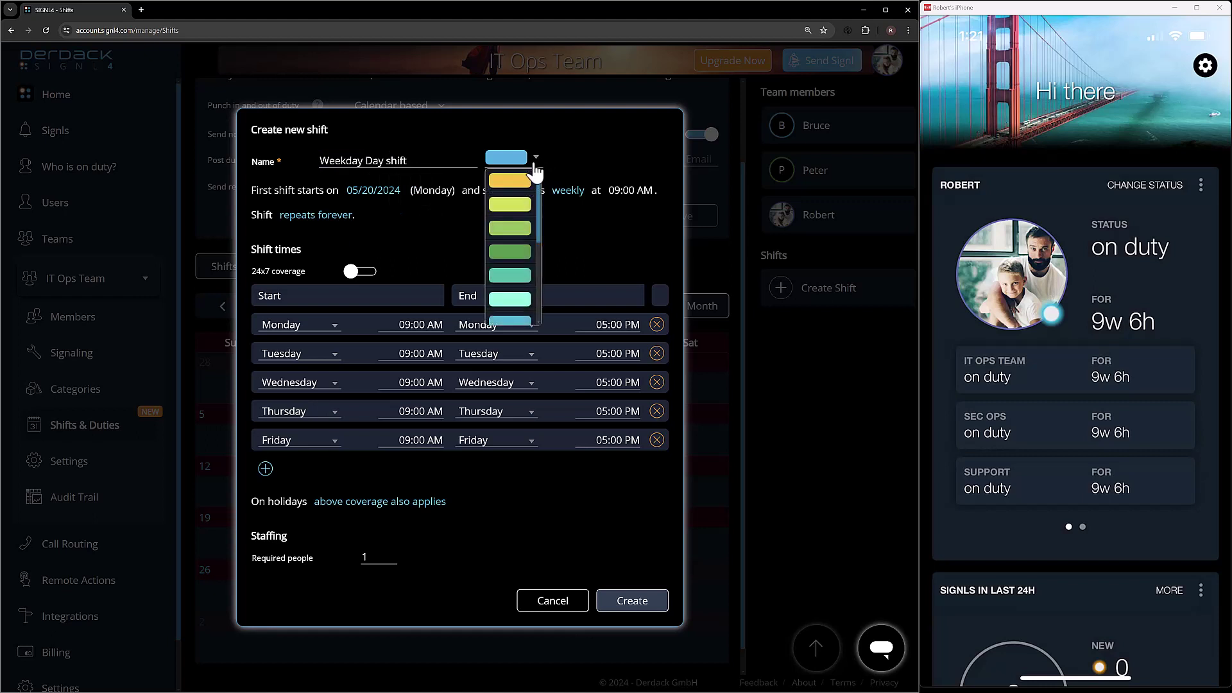
pyautogui.scroll(-5, 520, 301)
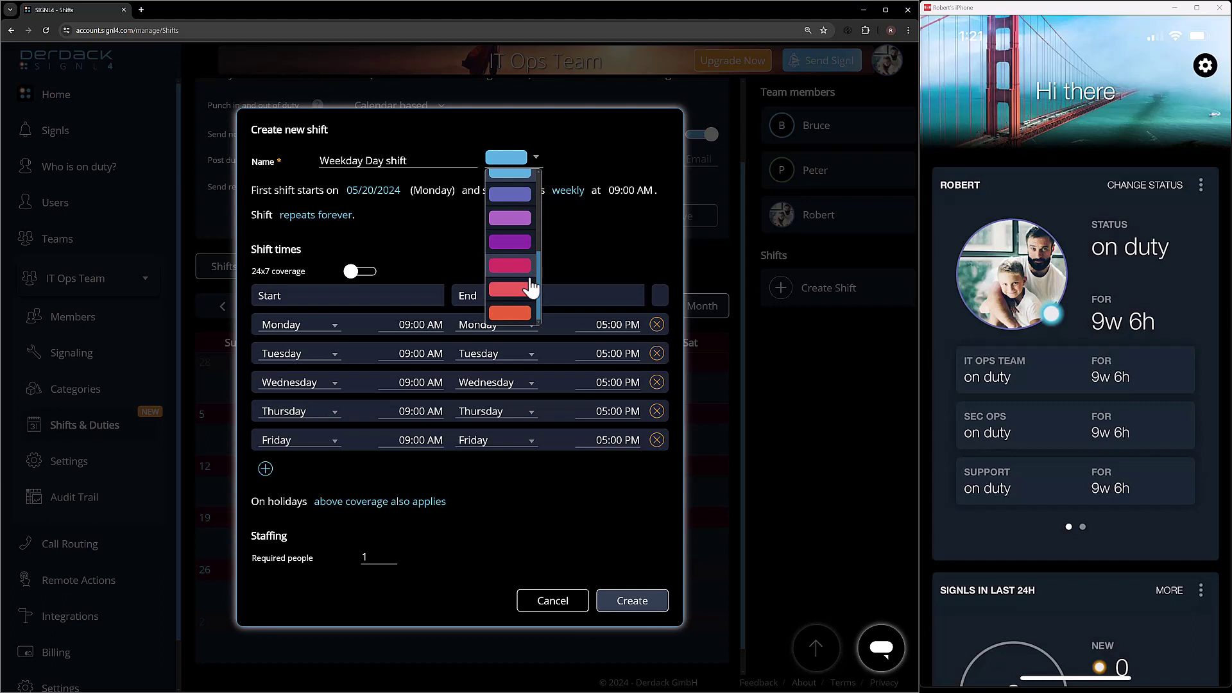
pyautogui.scroll(4, 531, 266)
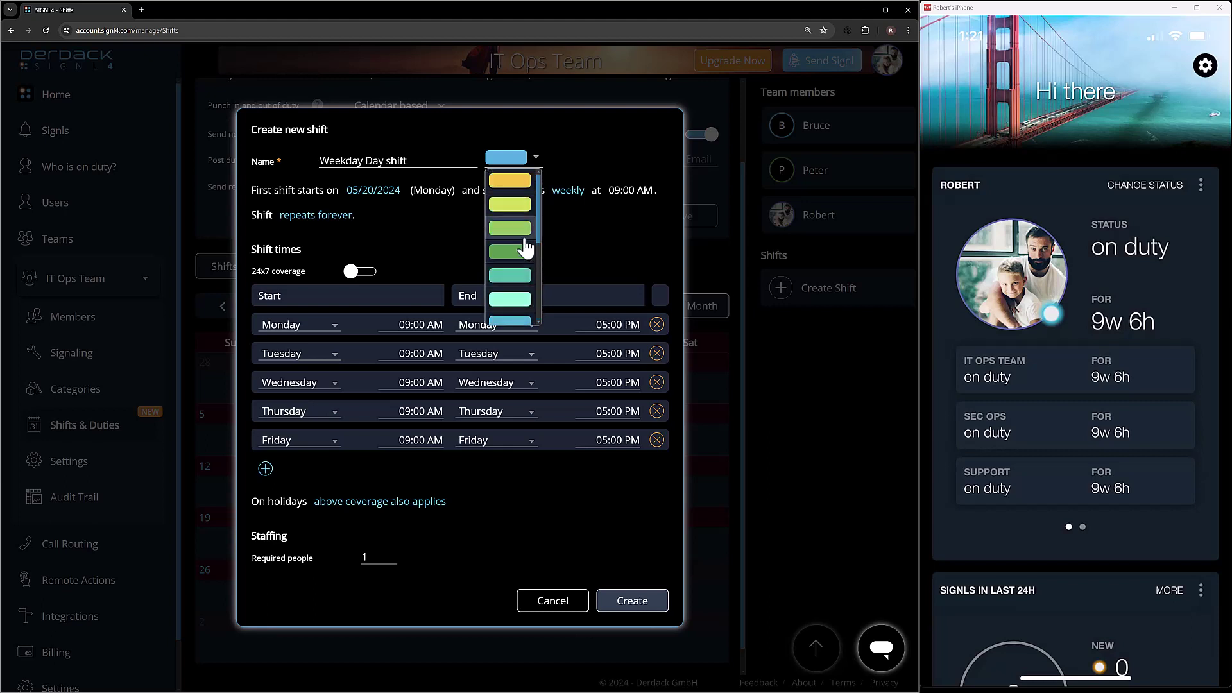
pyautogui.click(605, 233)
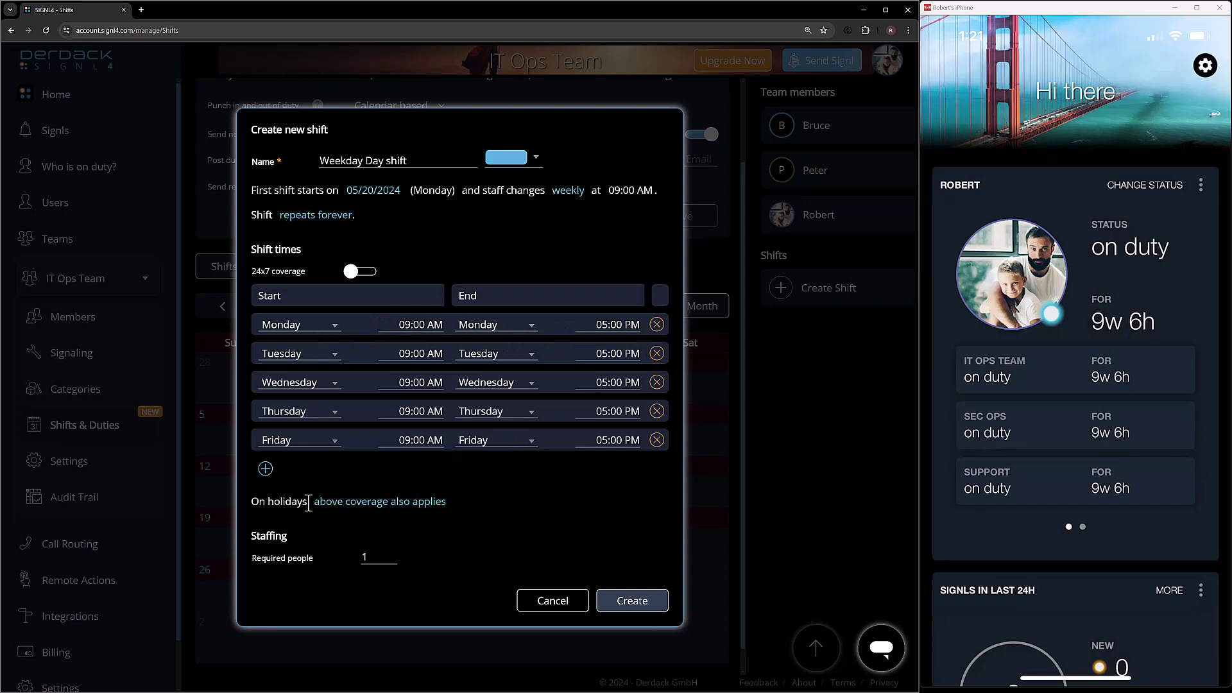
# Set the shift's holiday rule so that the following custom coverage applies, from 09:00 AM to 05:00 PM.
pyautogui.click(372, 502)
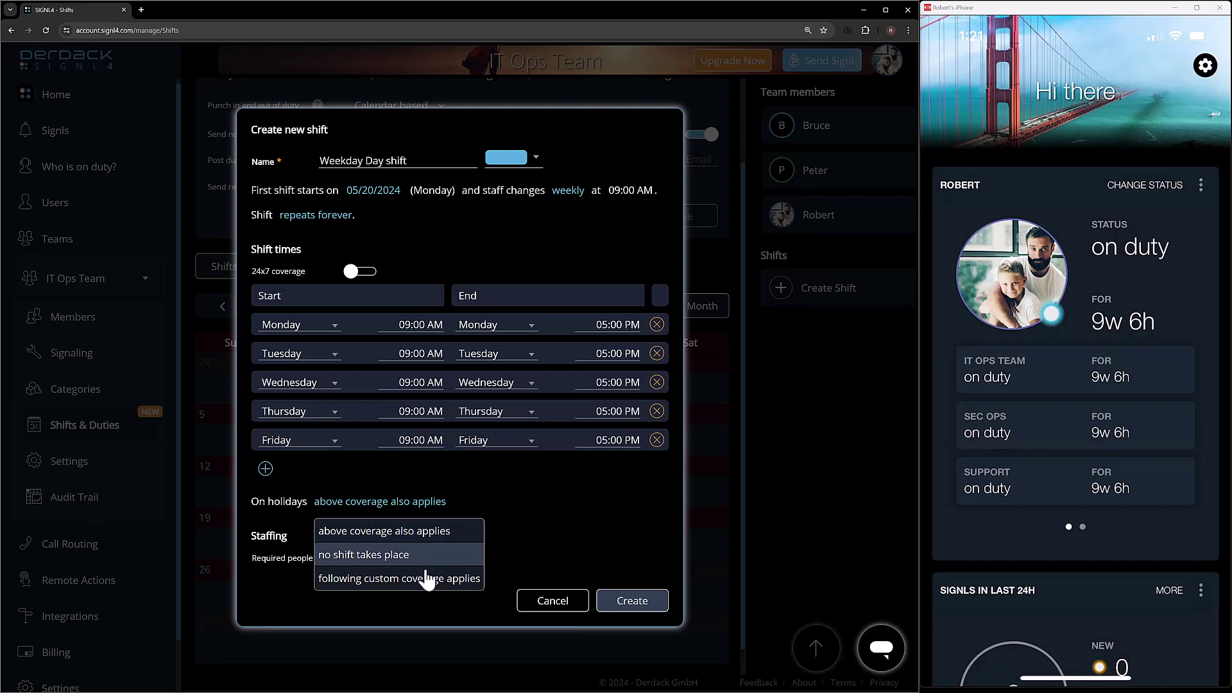
pyautogui.click(387, 581)
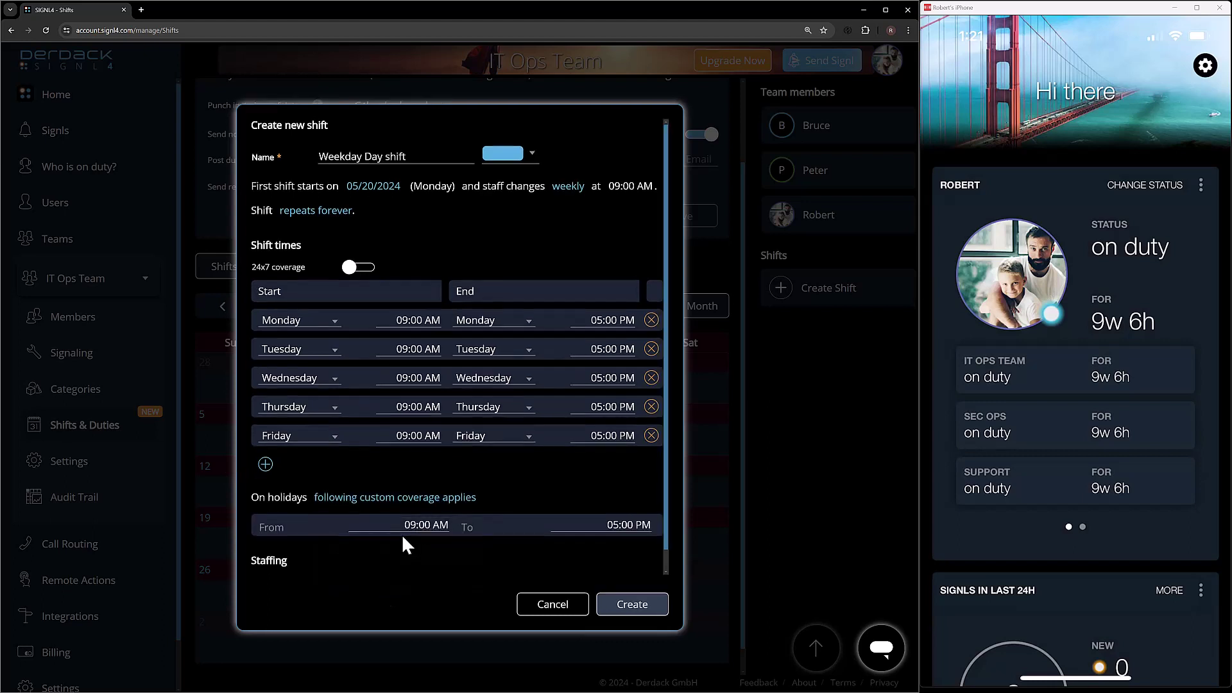
pyautogui.scroll(-1, 416, 535)
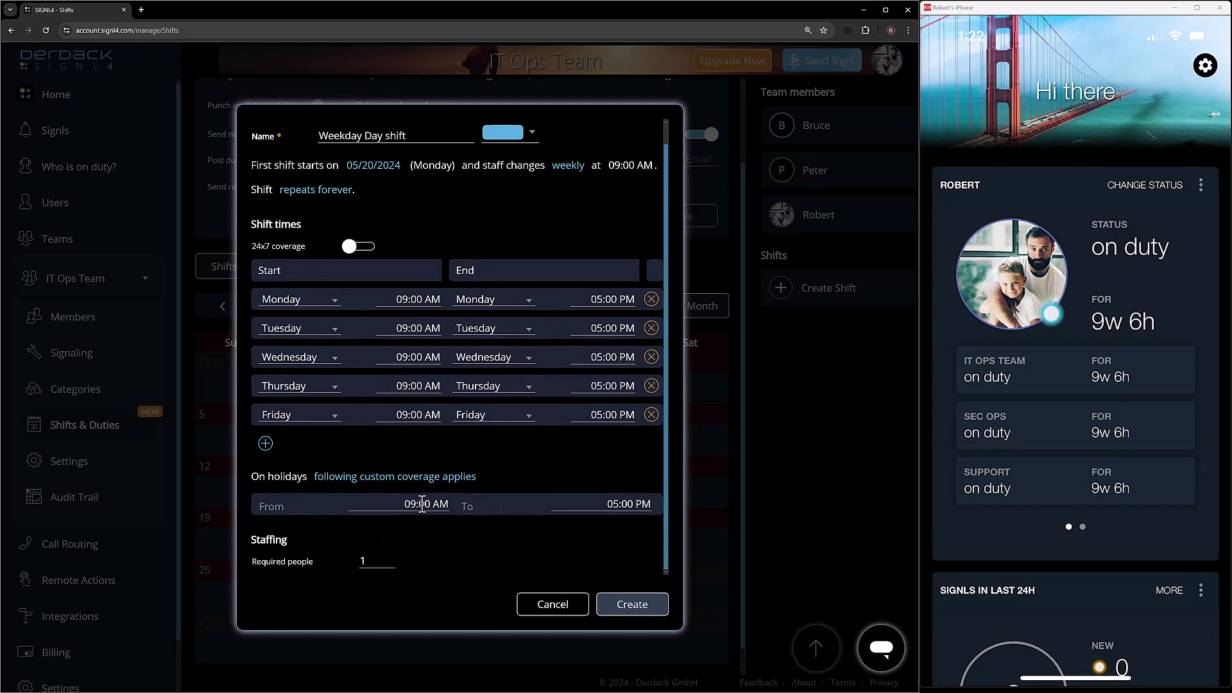
# Switch the shift's holiday rule between the available options, ending with "no shift takes place".
pyautogui.click(403, 487)
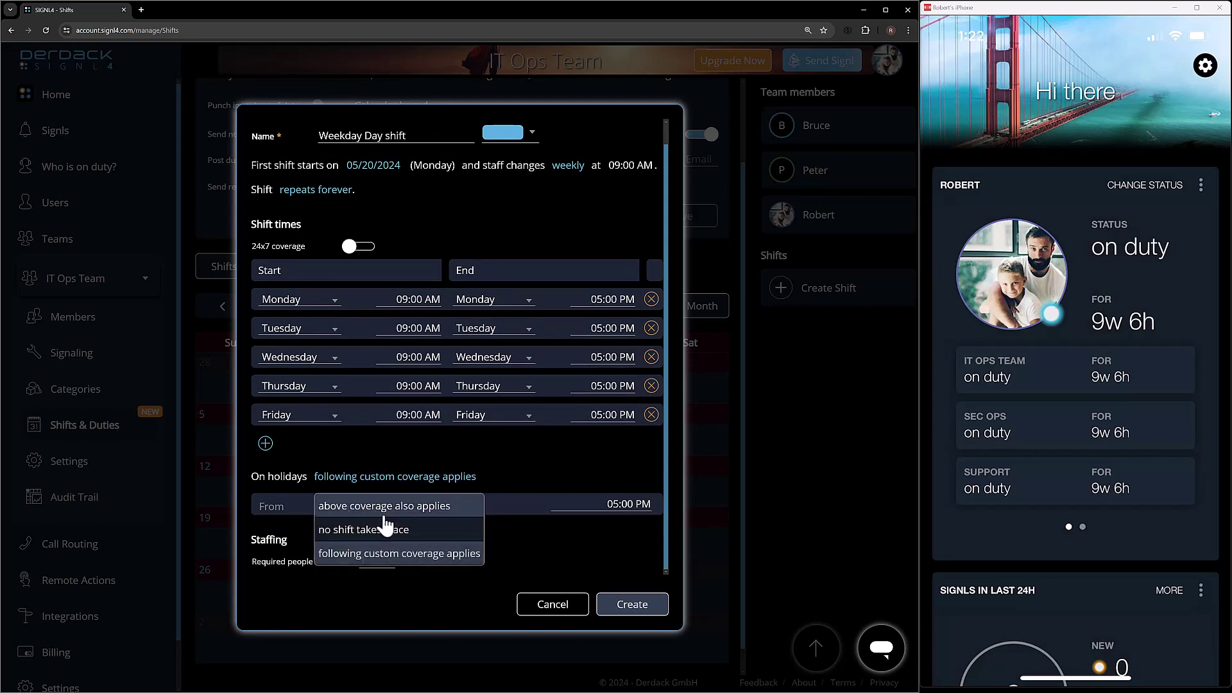
pyautogui.click(385, 525)
pyautogui.click(385, 504)
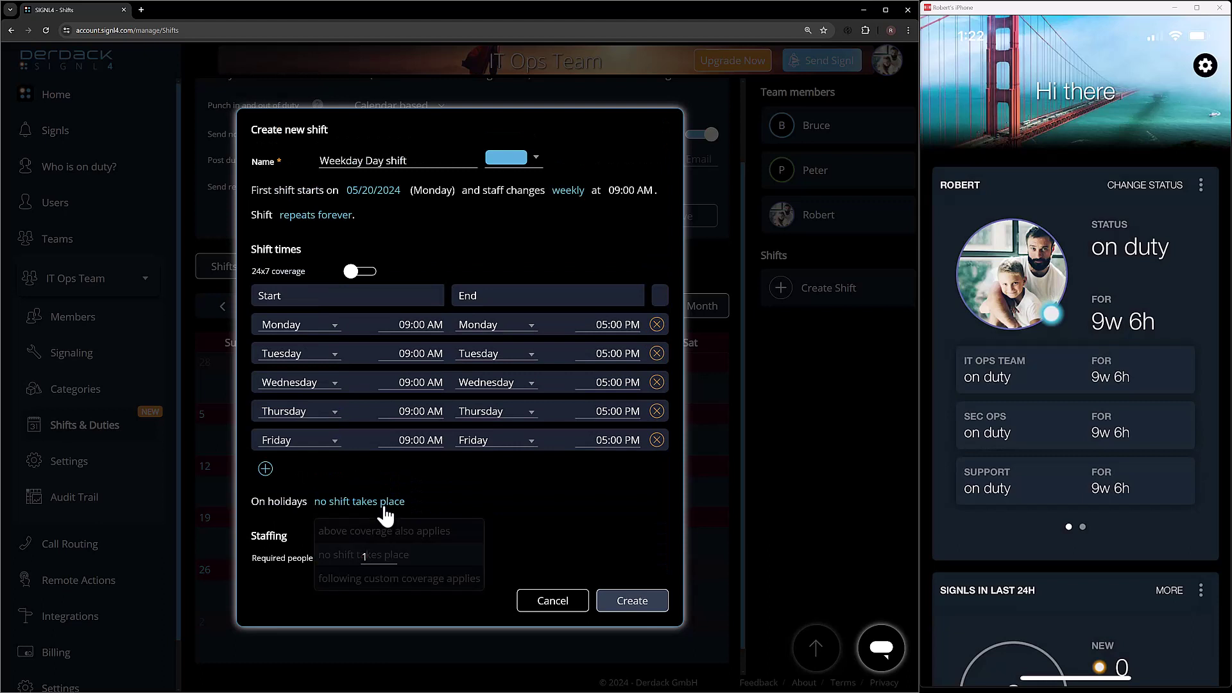
pyautogui.click(409, 524)
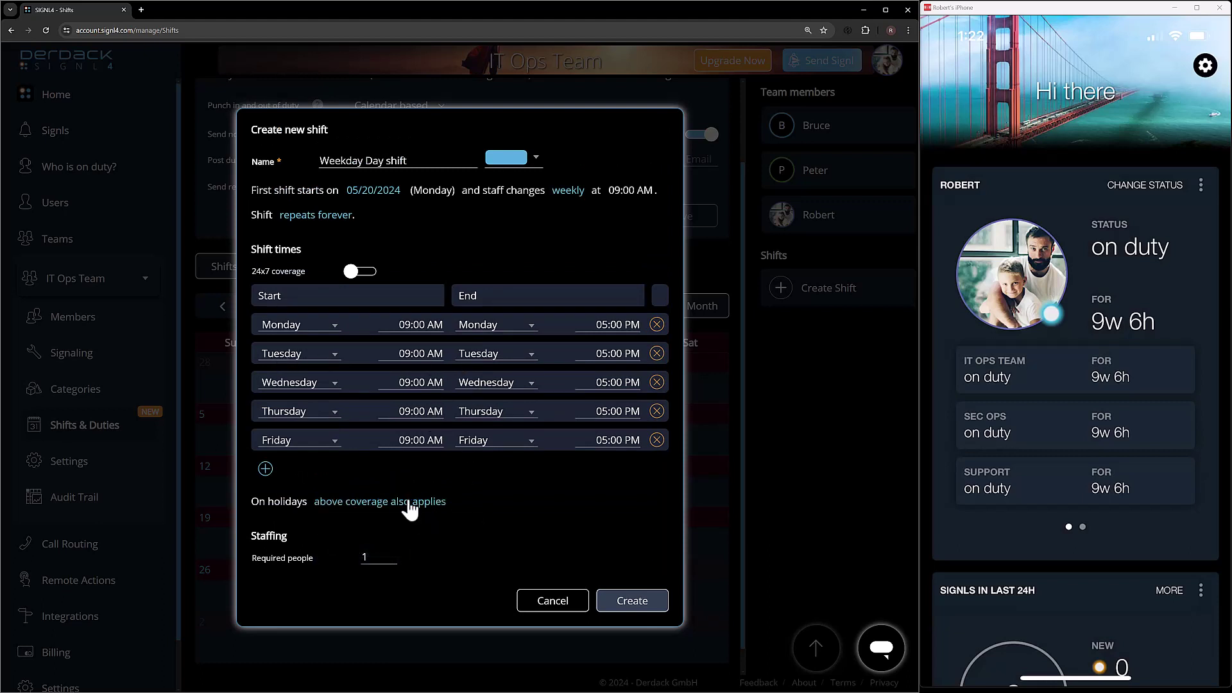
pyautogui.click(410, 507)
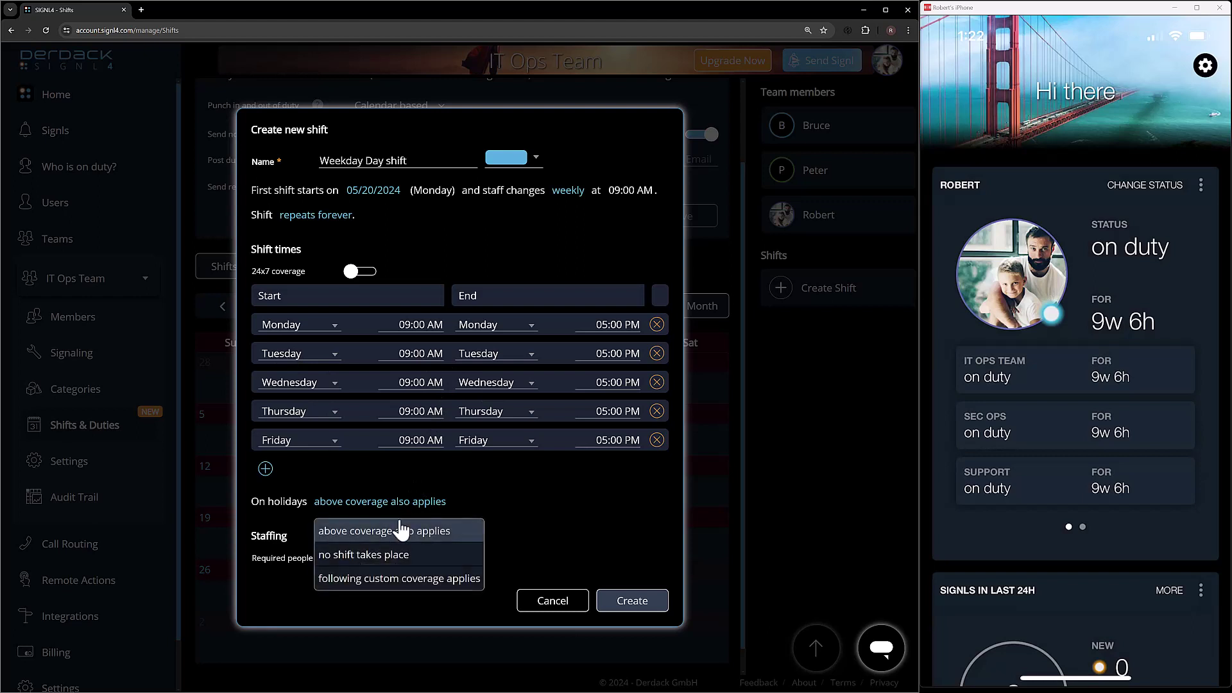
pyautogui.click(394, 554)
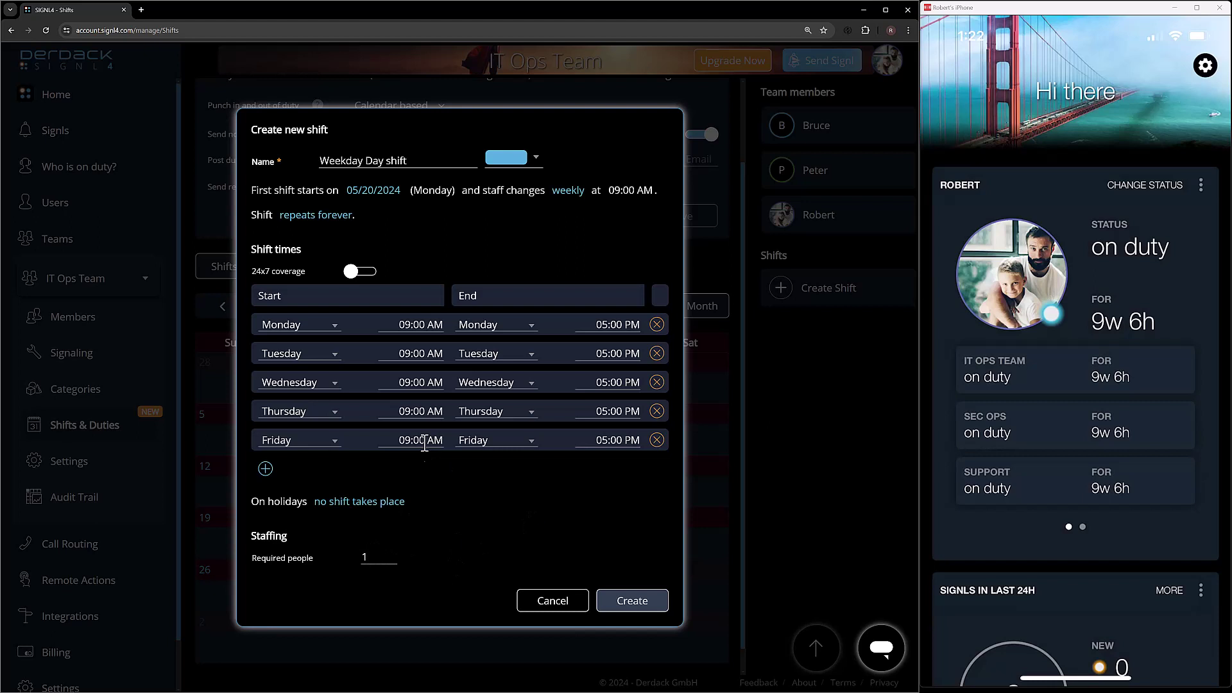
# Keep the required people for staffing at 1 and create the Weekday Day shift.
pyautogui.doubleClick(364, 556)
pyautogui.click(391, 553)
pyautogui.click(391, 553)
pyautogui.click(619, 608)
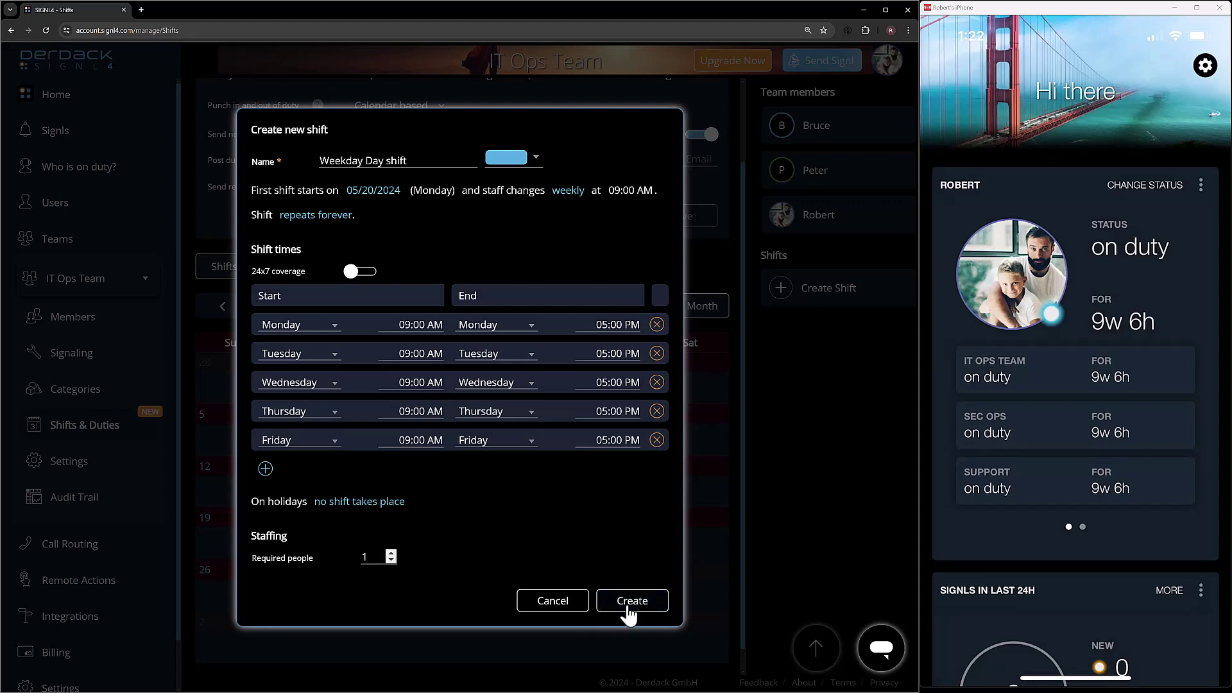
pyautogui.click(629, 610)
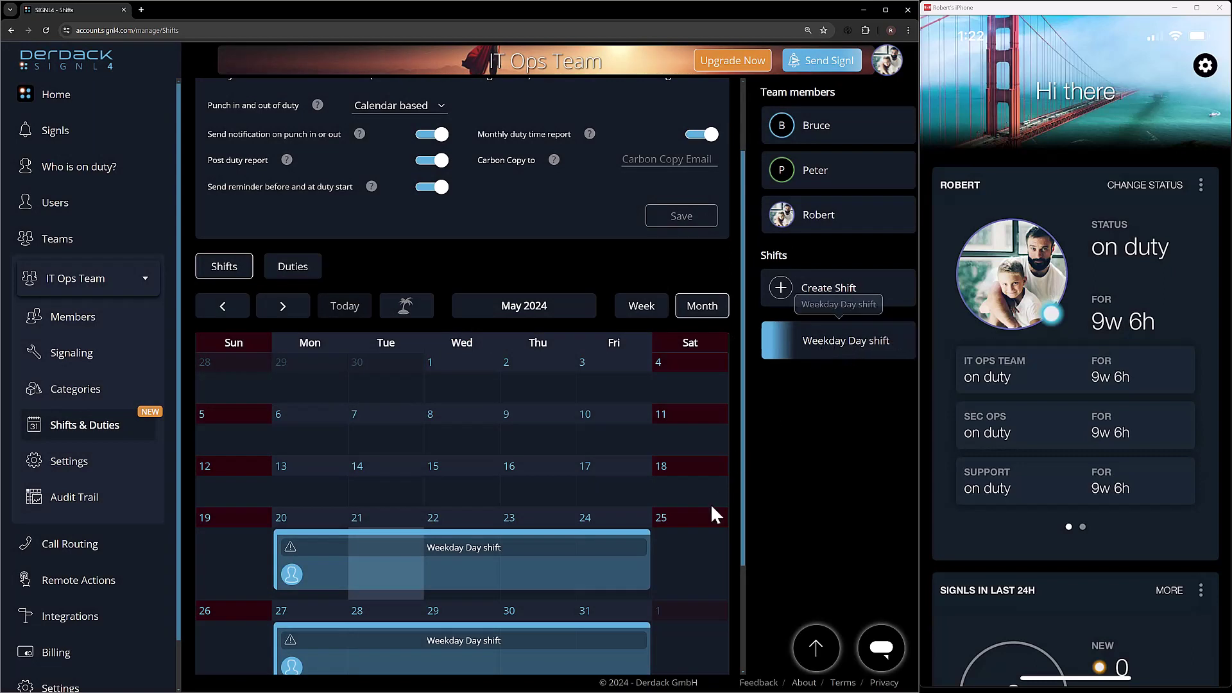
# Assign the first, second and third team members to the Weekday Day shift for the weeks of May 20, May 27 and June 3 respectively.
pyautogui.scroll(-3, 494, 564)
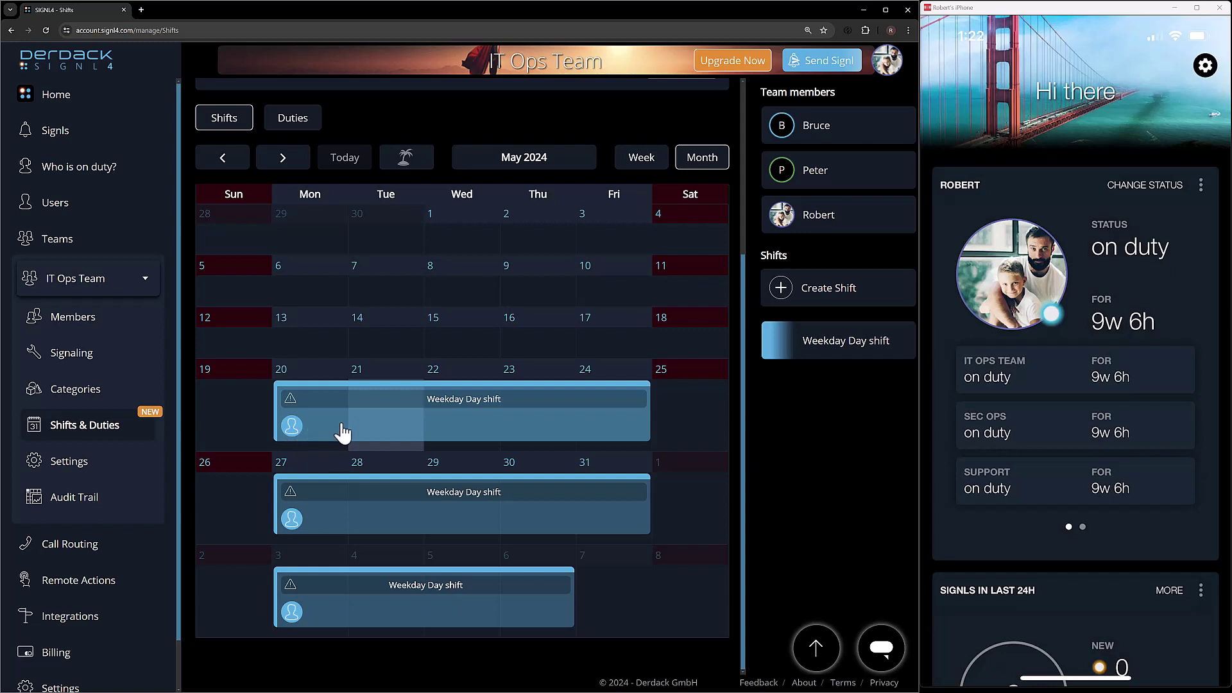
pyautogui.moveTo(781, 125); pyautogui.dragTo(327, 428)
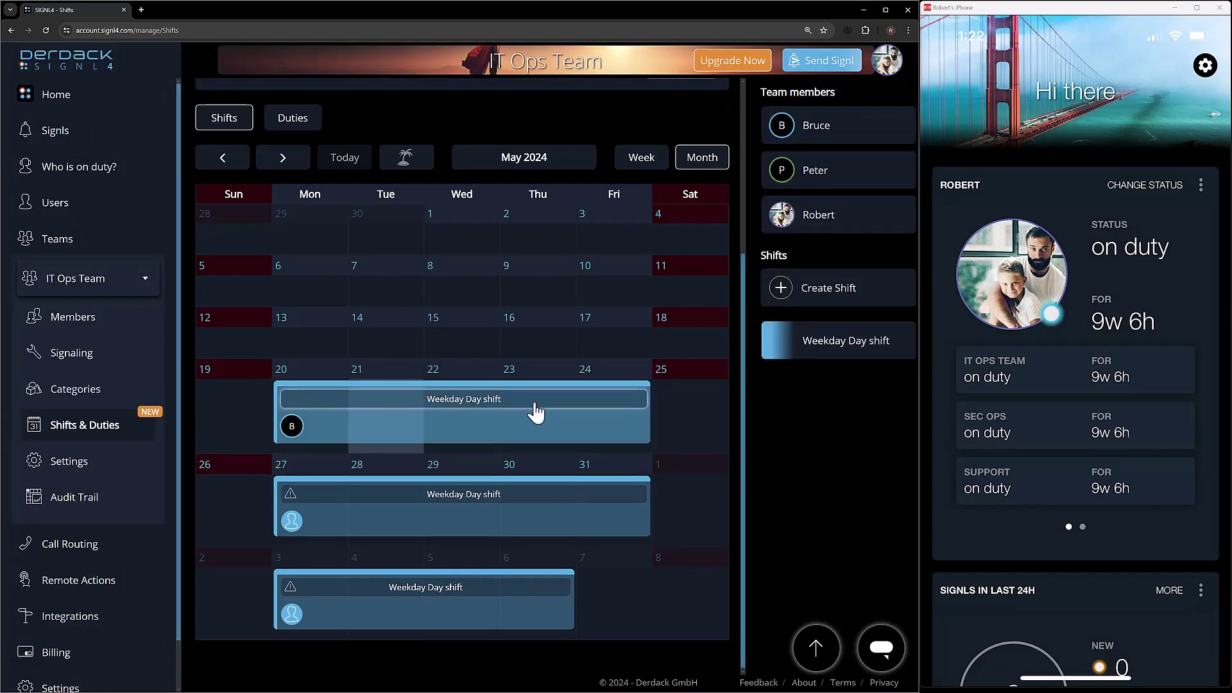
pyautogui.moveTo(777, 171); pyautogui.dragTo(432, 509)
pyautogui.moveTo(780, 214); pyautogui.dragTo(432, 617)
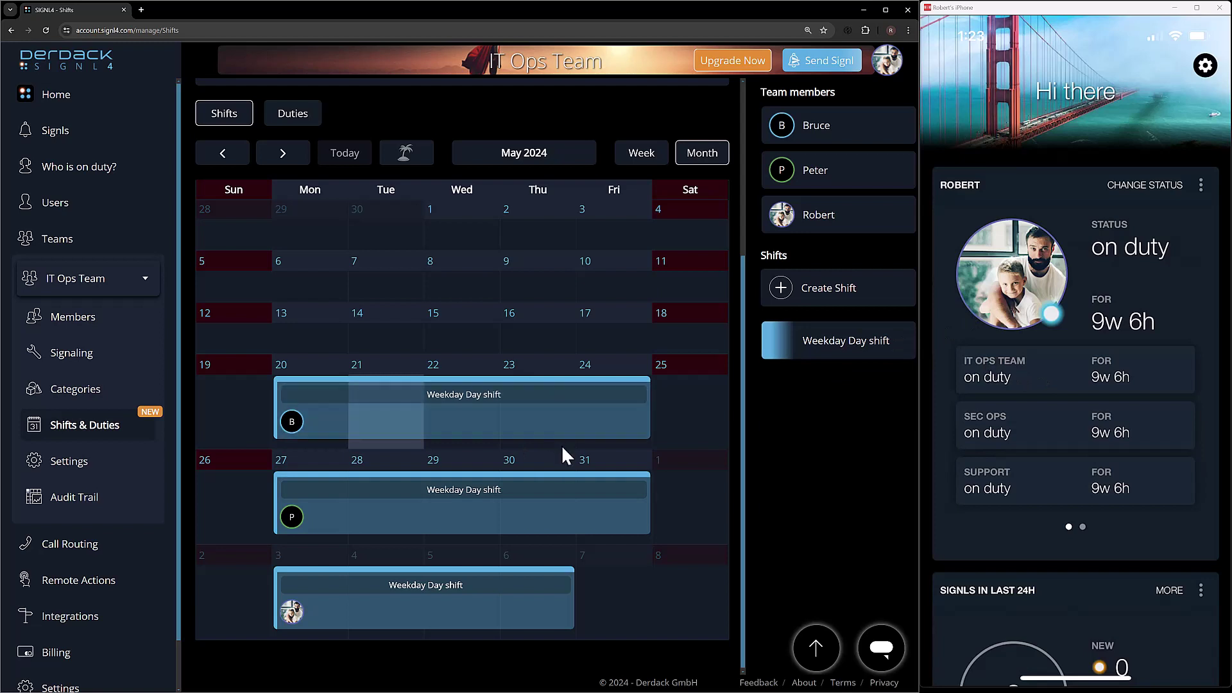
# In June 2024, assign the first team member to the June 10 Weekday Day shift and the second to June 17, and return to May.
pyautogui.click(284, 156)
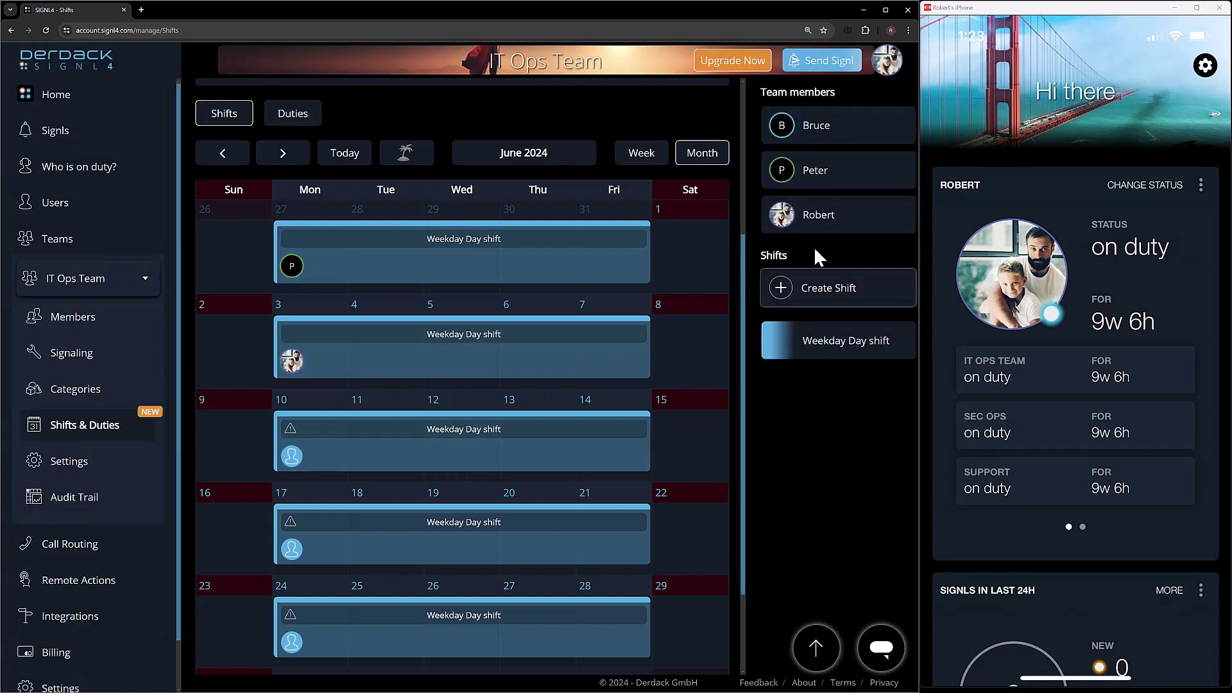
pyautogui.scroll(-1, 443, 578)
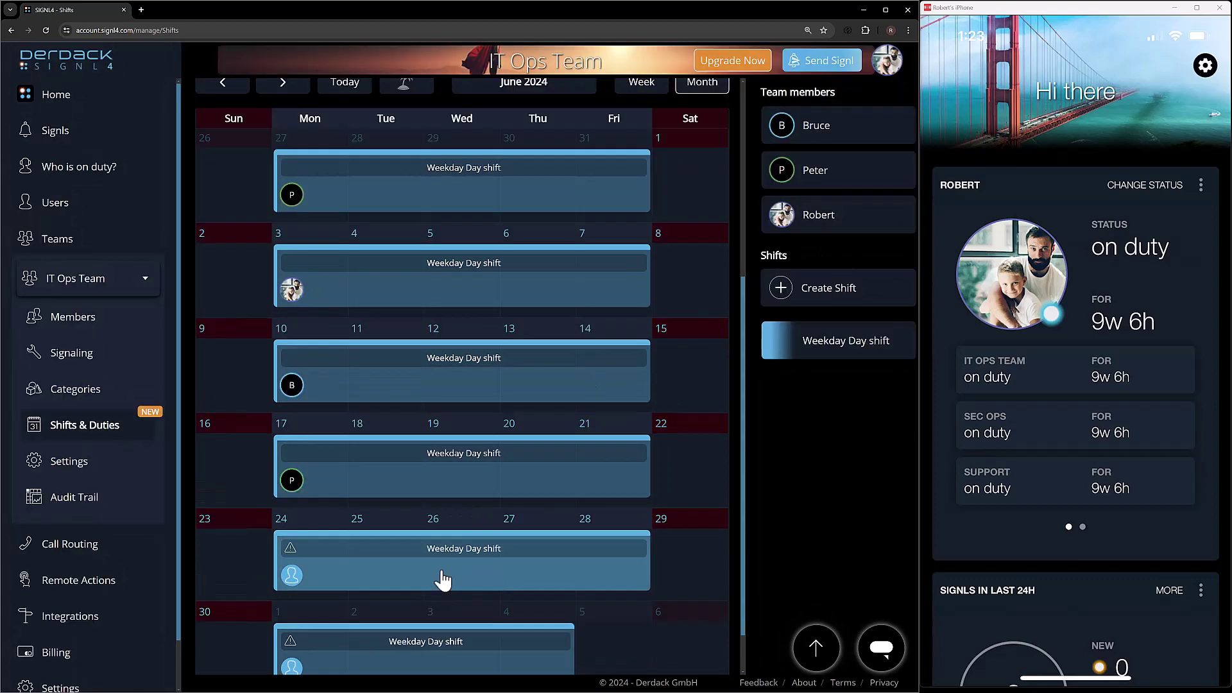
pyautogui.scroll(3, 703, 491)
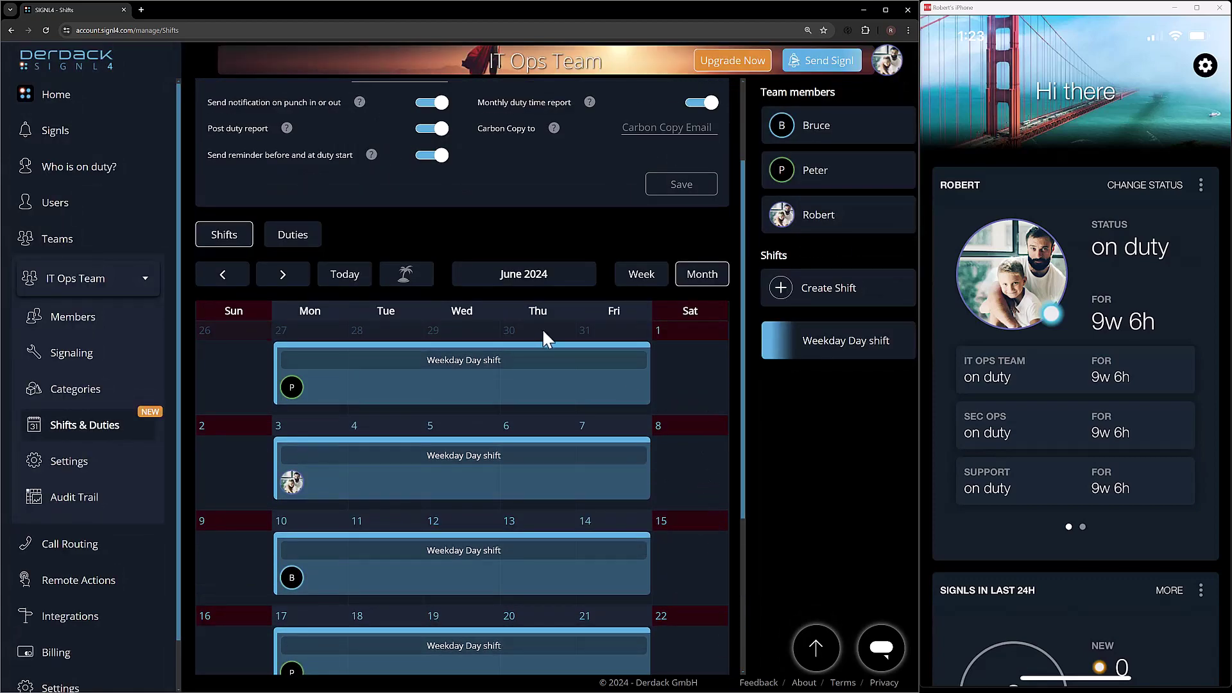
pyautogui.scroll(-2, 693, 446)
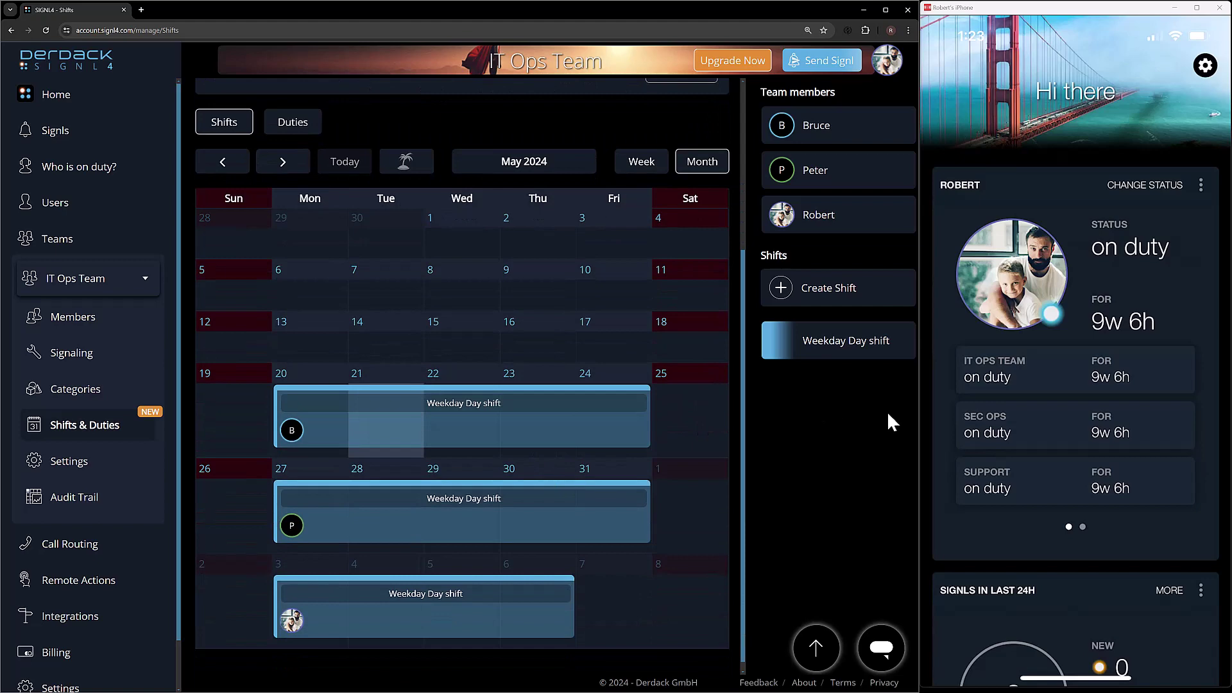
# Create a green "Weekday Evening Shift", Monday to Friday from 05:00 PM to 01:00 AM the following day, with no shift on holidays.
pyautogui.click(828, 288)
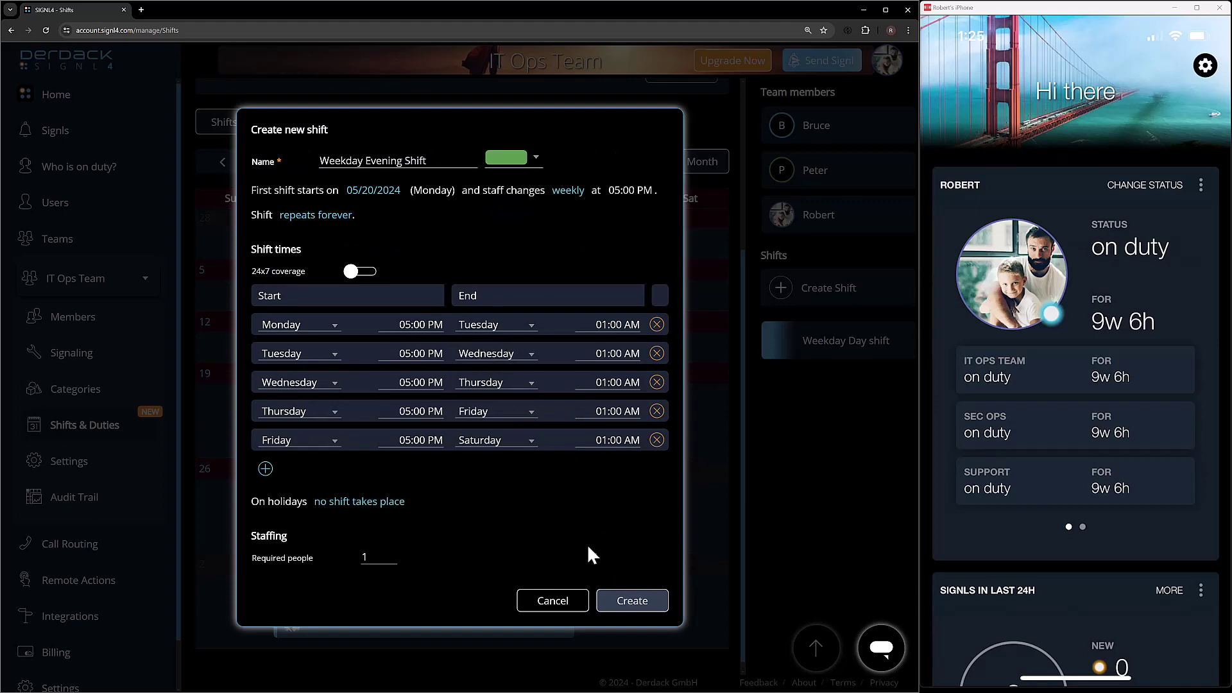
pyautogui.click(633, 603)
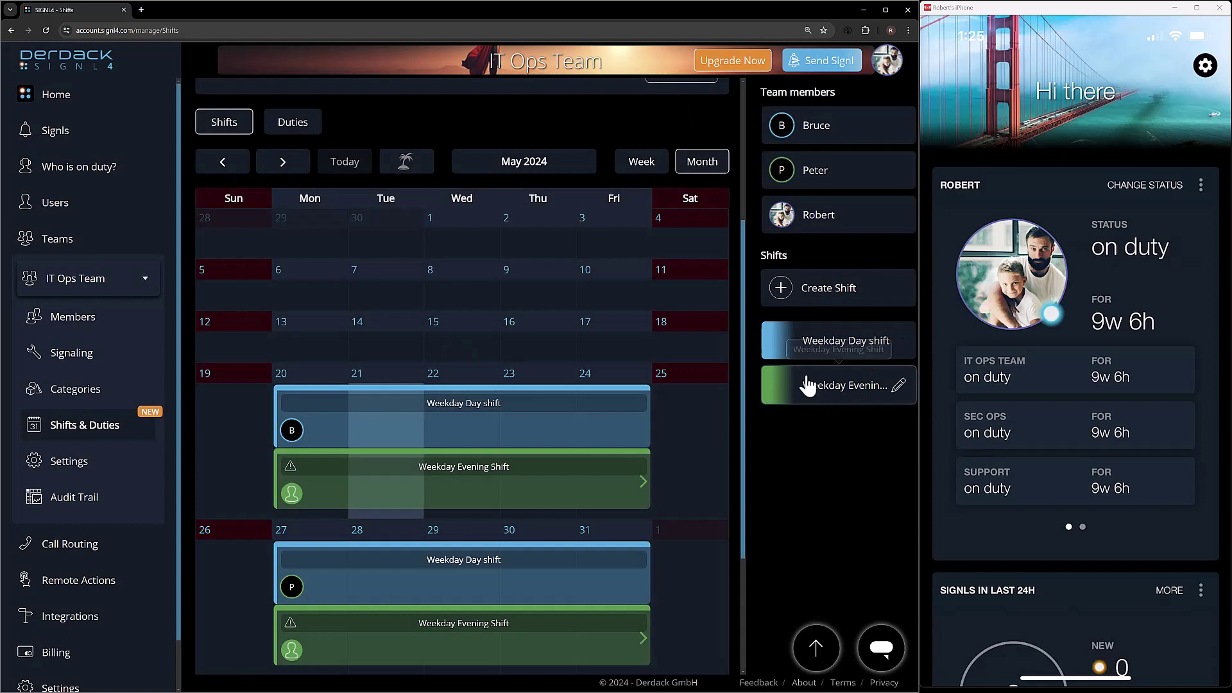
pyautogui.moveTo(812, 385); pyautogui.dragTo(520, 459)
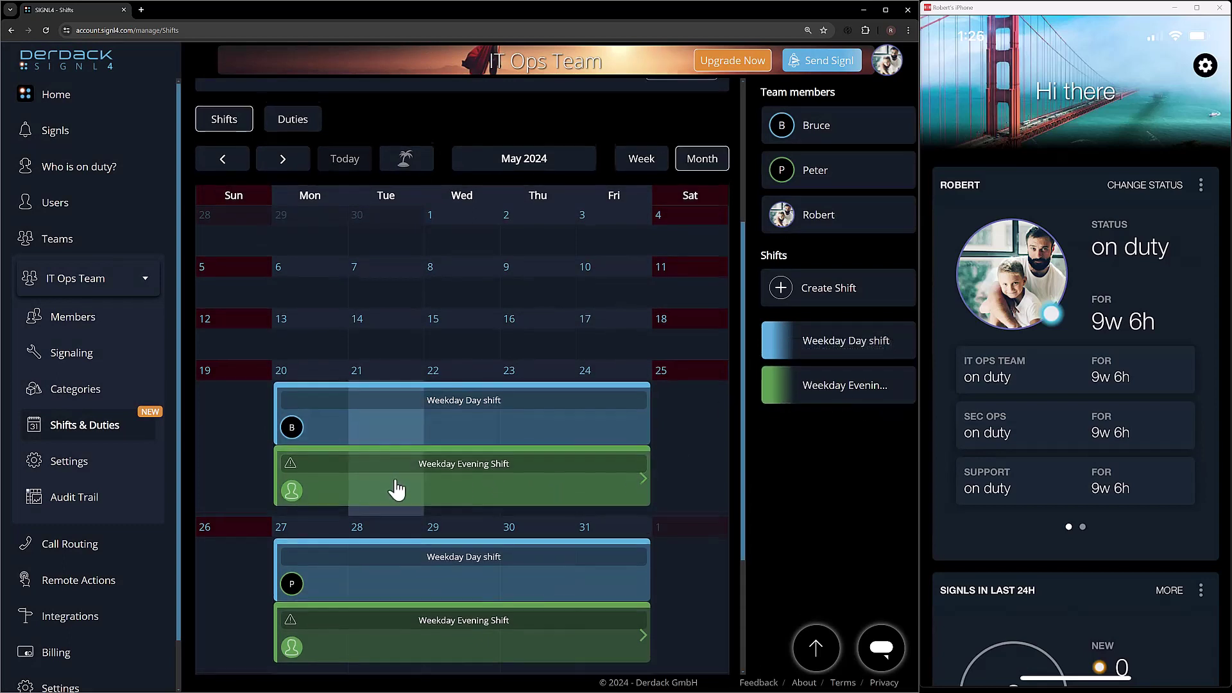
# Assign the second, third and first team members to the Weekday Evening Shift for the weeks of May 20, May 27 and June 3 respectively.
pyautogui.scroll(-2, 401, 484)
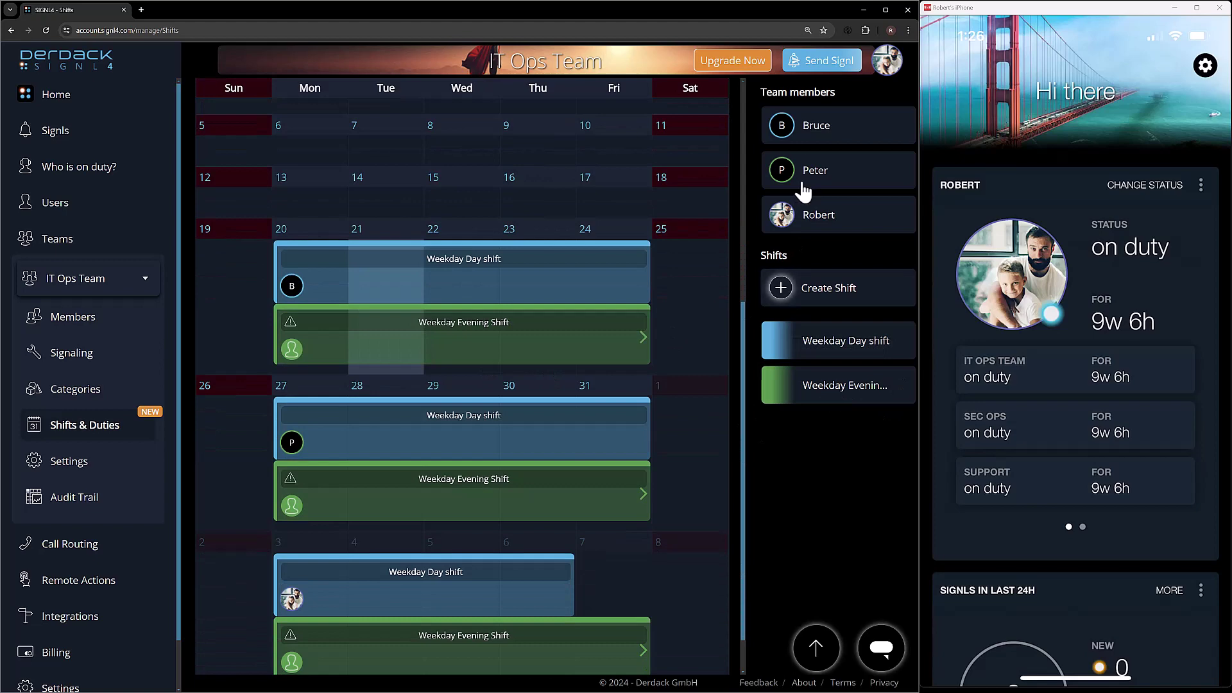
pyautogui.moveTo(803, 191); pyautogui.dragTo(355, 363)
pyautogui.moveTo(782, 213); pyautogui.dragTo(461, 506)
pyautogui.scroll(-1, 729, 297)
pyautogui.moveTo(782, 126); pyautogui.dragTo(408, 616)
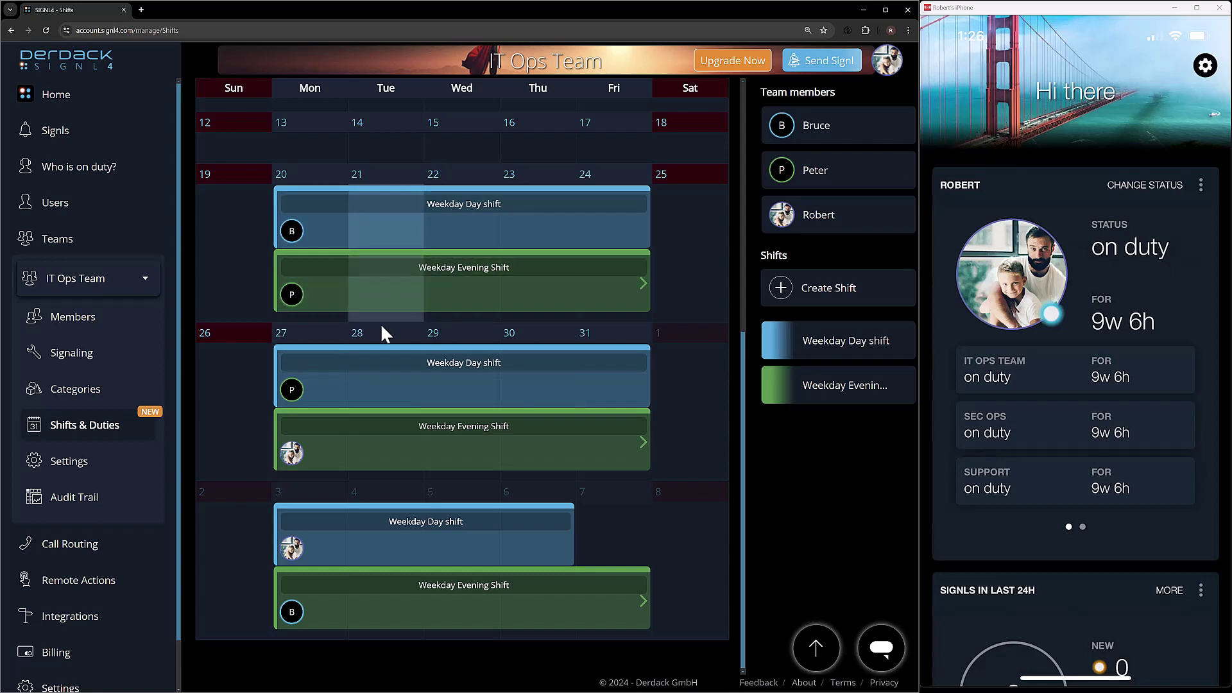
# Start a new shift named "Graveyard Shift" and give it the dark pink color.
pyautogui.click(822, 300)
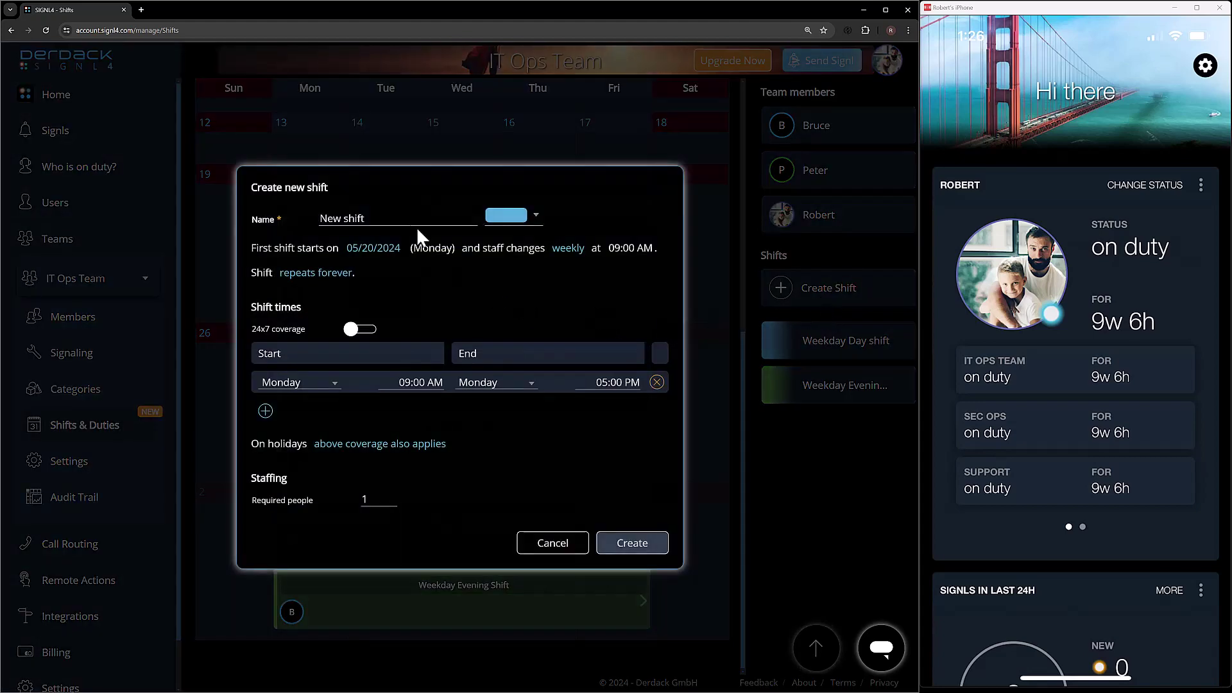
pyautogui.moveTo(387, 224); pyautogui.dragTo(260, 232)
pyautogui.write('Graveyard Shift')
pyautogui.click(536, 218)
pyautogui.scroll(-5, 538, 311)
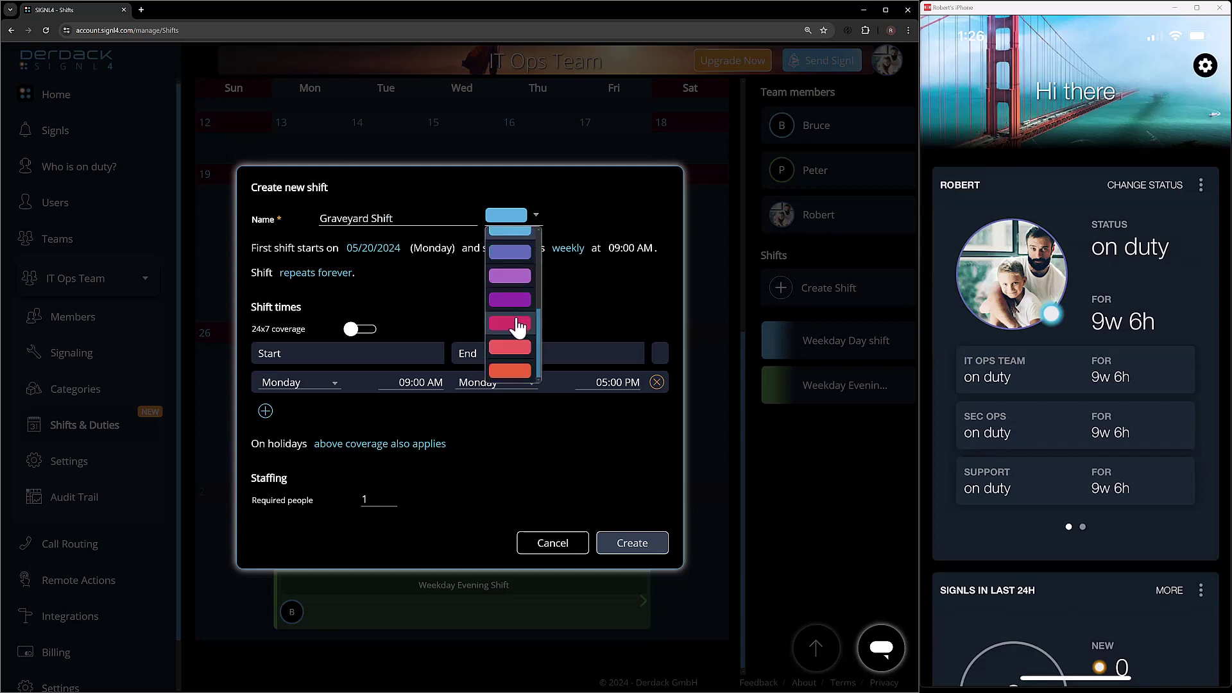
pyautogui.click(517, 325)
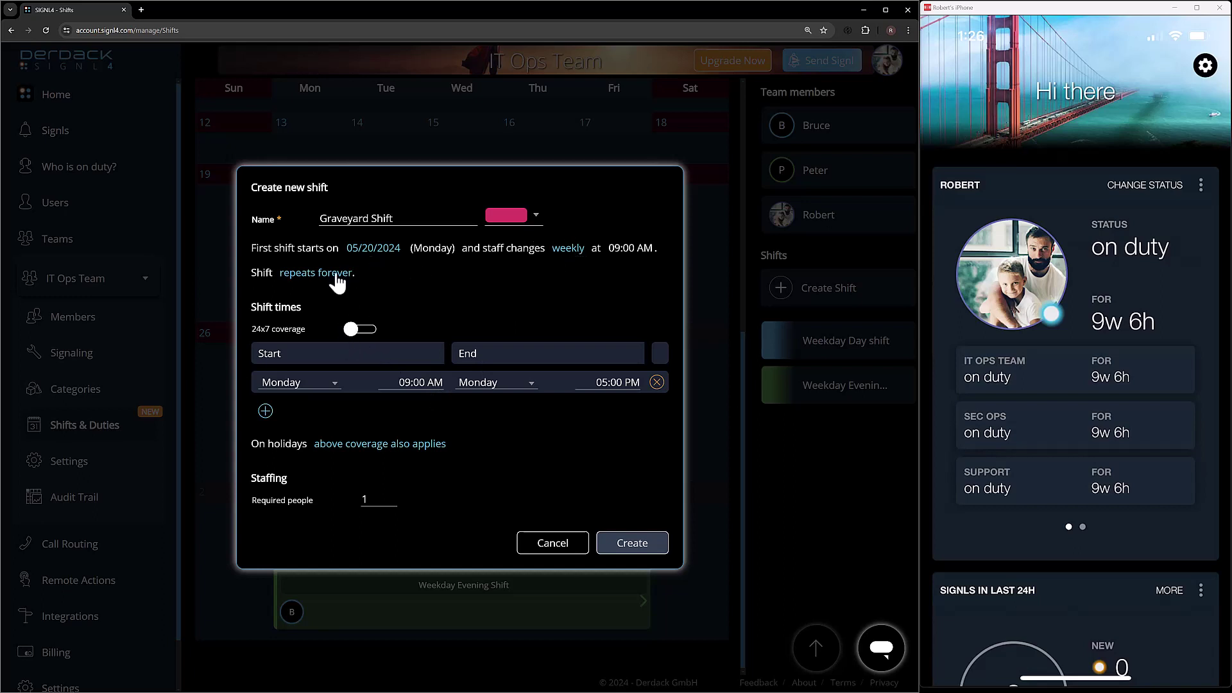
# Set the Graveyard Shift's Monday times to 01:00 AM start and 09:00 AM end.
pyautogui.click(427, 385)
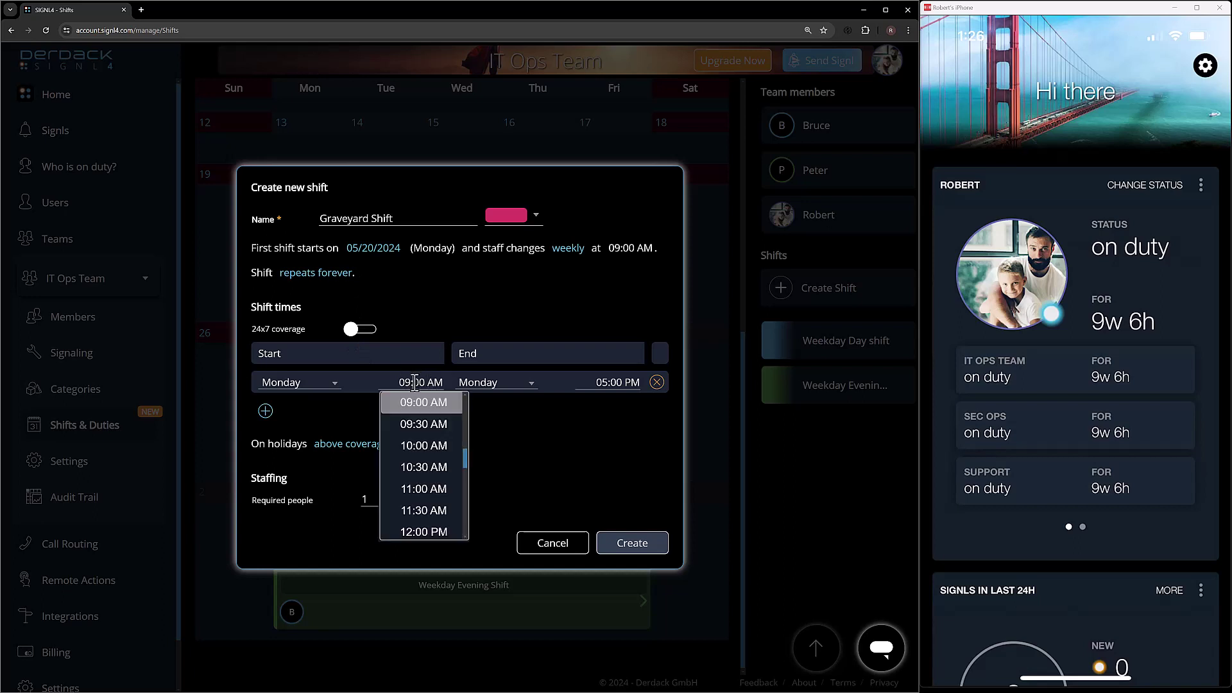
pyautogui.scroll(5, 440, 431)
pyautogui.click(435, 444)
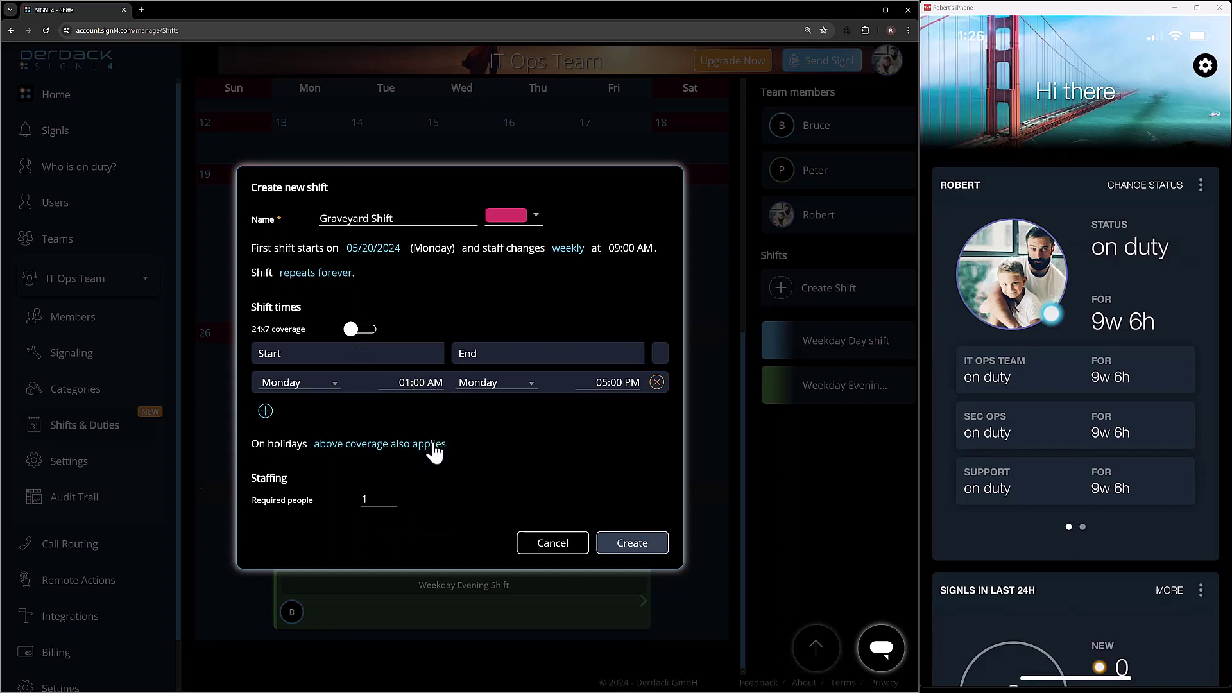
pyautogui.click(621, 384)
pyautogui.scroll(5, 627, 417)
pyautogui.click(622, 411)
# Add Tuesday to Friday shift times to the Graveyard Shift, each from 01:00 AM to 09:00 AM.
pyautogui.click(265, 411)
pyautogui.click(265, 427)
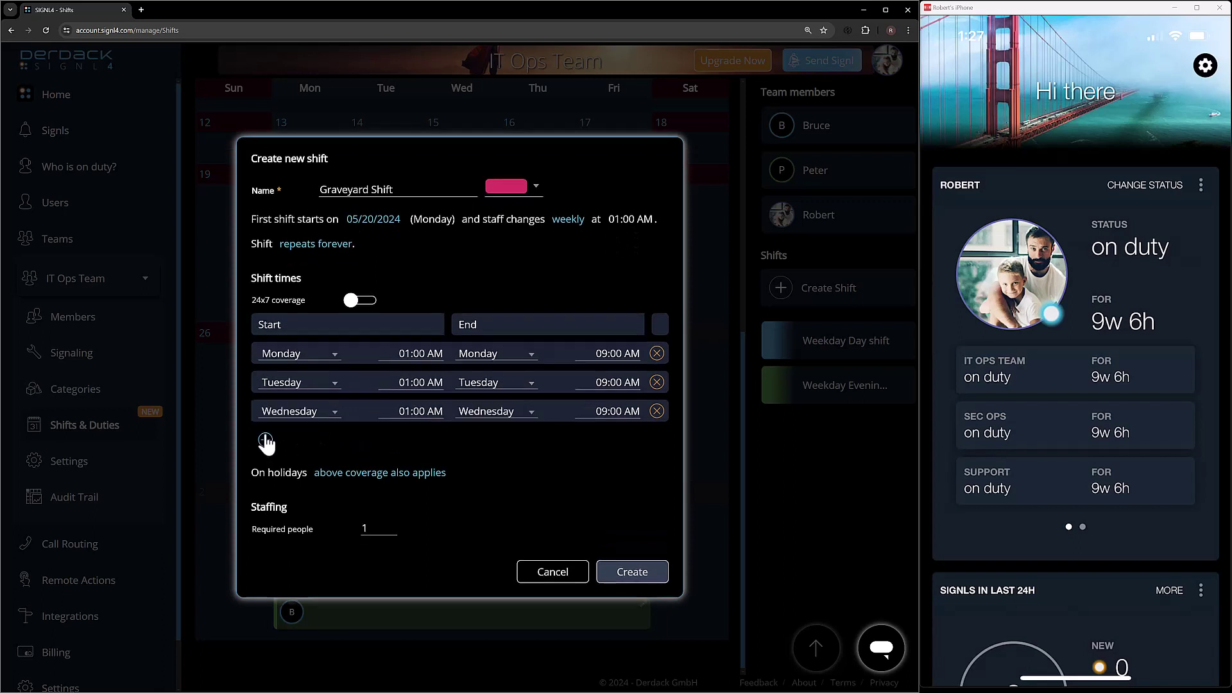
pyautogui.click(265, 441)
pyautogui.click(267, 454)
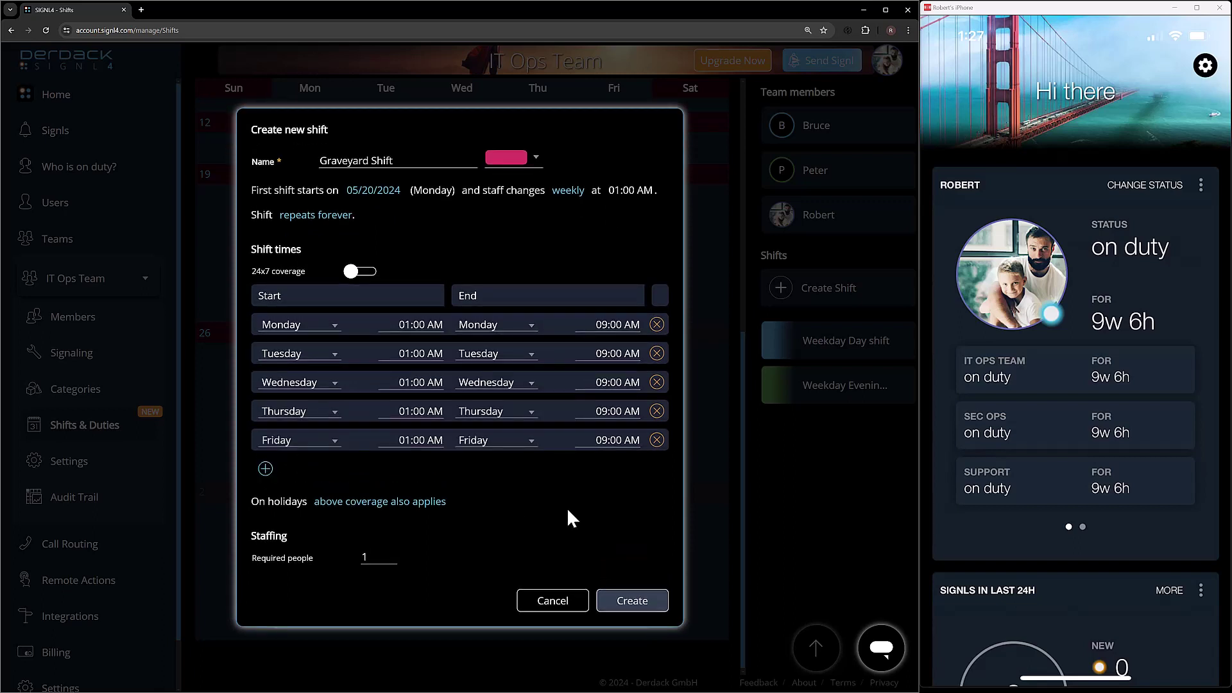
# Set the Graveyard Shift's holiday rule to "no shift takes place" and create the shift.
pyautogui.click(426, 502)
pyautogui.click(413, 554)
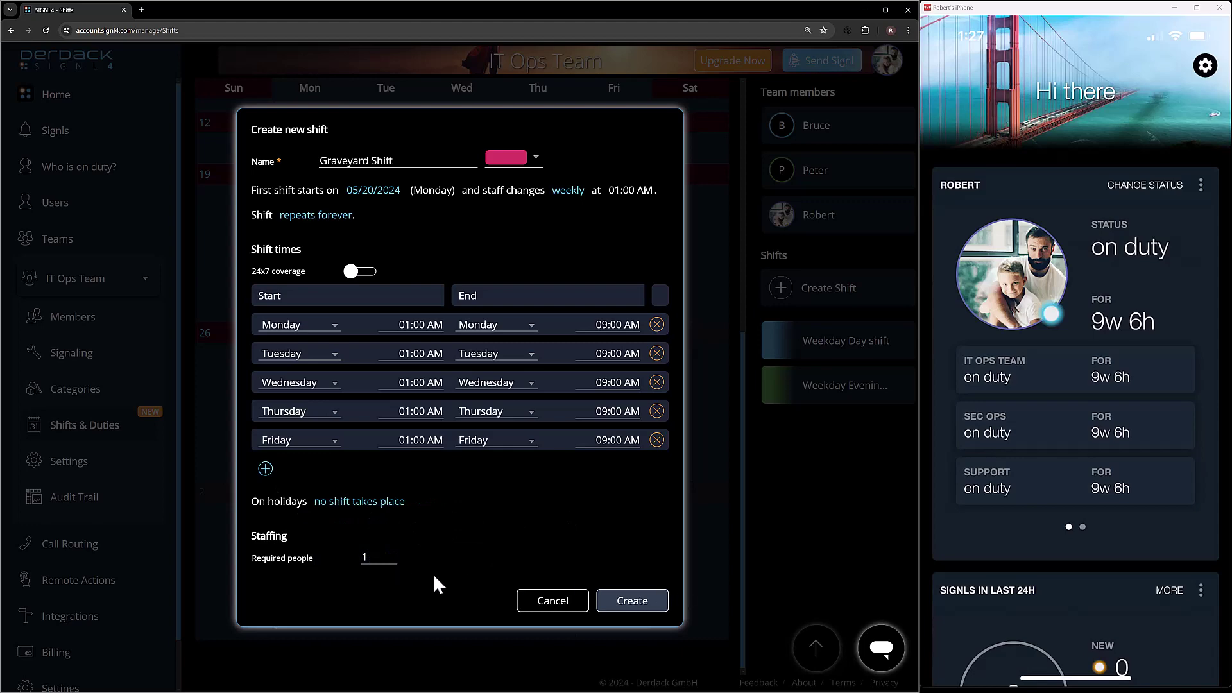
pyautogui.click(627, 604)
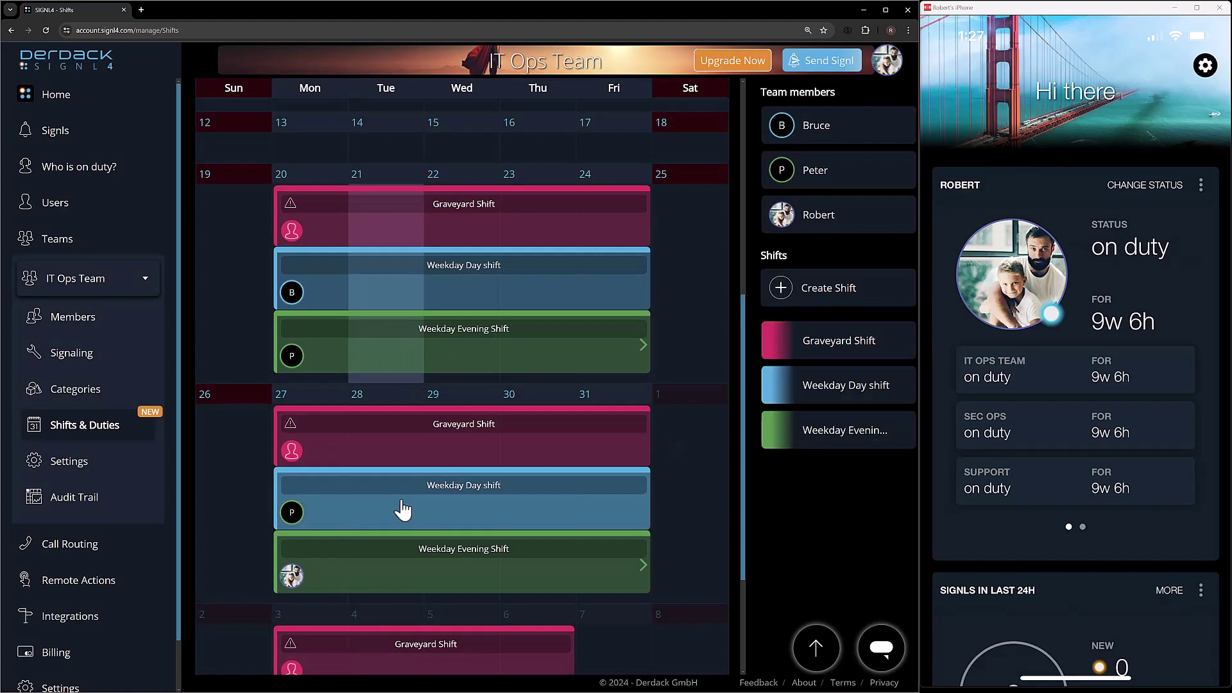
# Assign the third, first and second team members to the Graveyard Shift for the weeks of May 20, May 27 and June 3 respectively.
pyautogui.scroll(-2, 402, 509)
pyautogui.scroll(2, 402, 510)
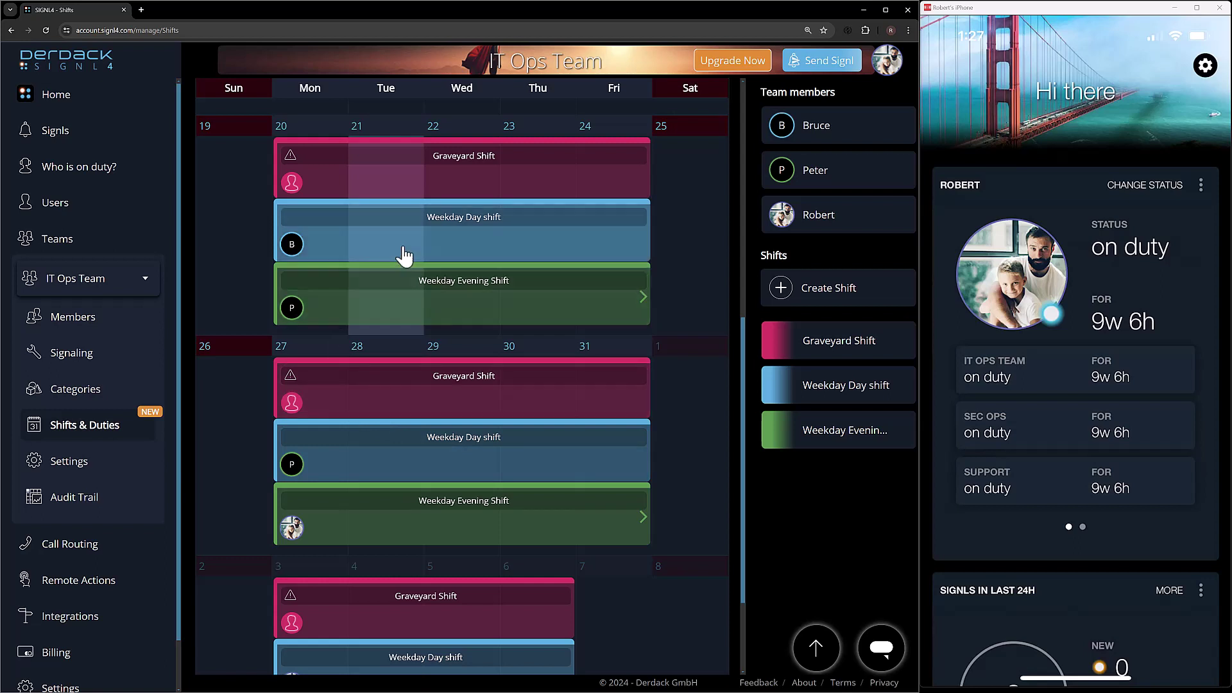
pyautogui.moveTo(798, 219); pyautogui.dragTo(290, 184)
pyautogui.moveTo(802, 126); pyautogui.dragTo(392, 388)
pyautogui.moveTo(817, 183); pyautogui.dragTo(411, 594)
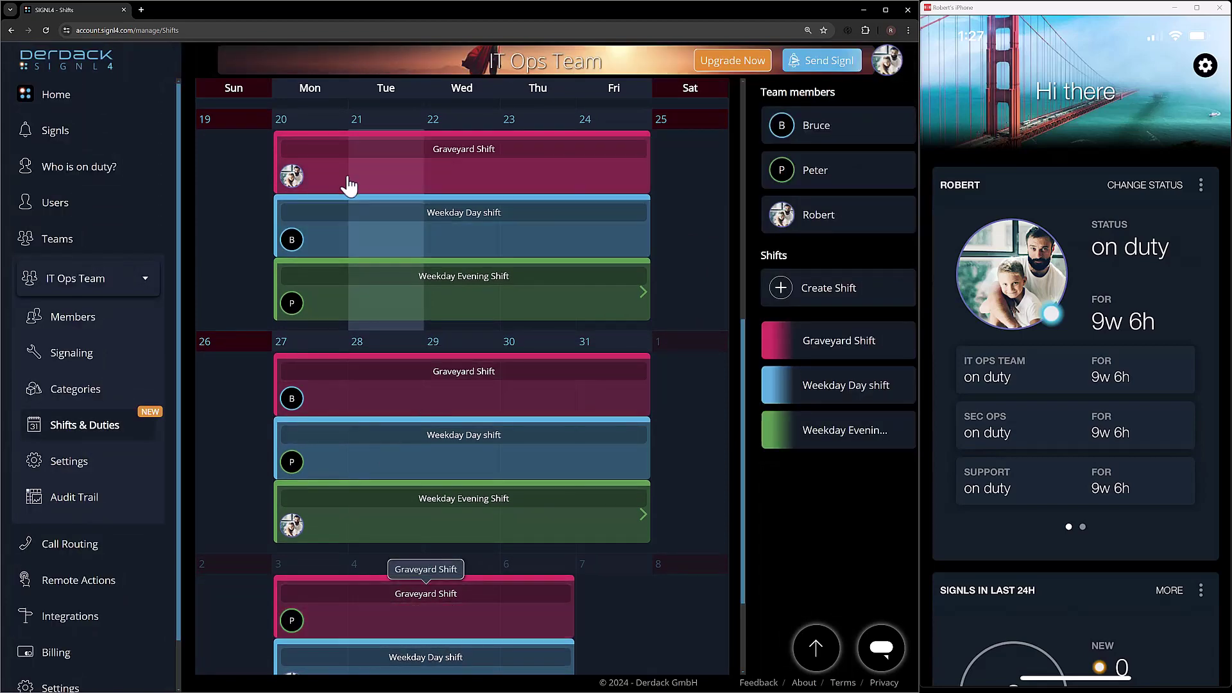
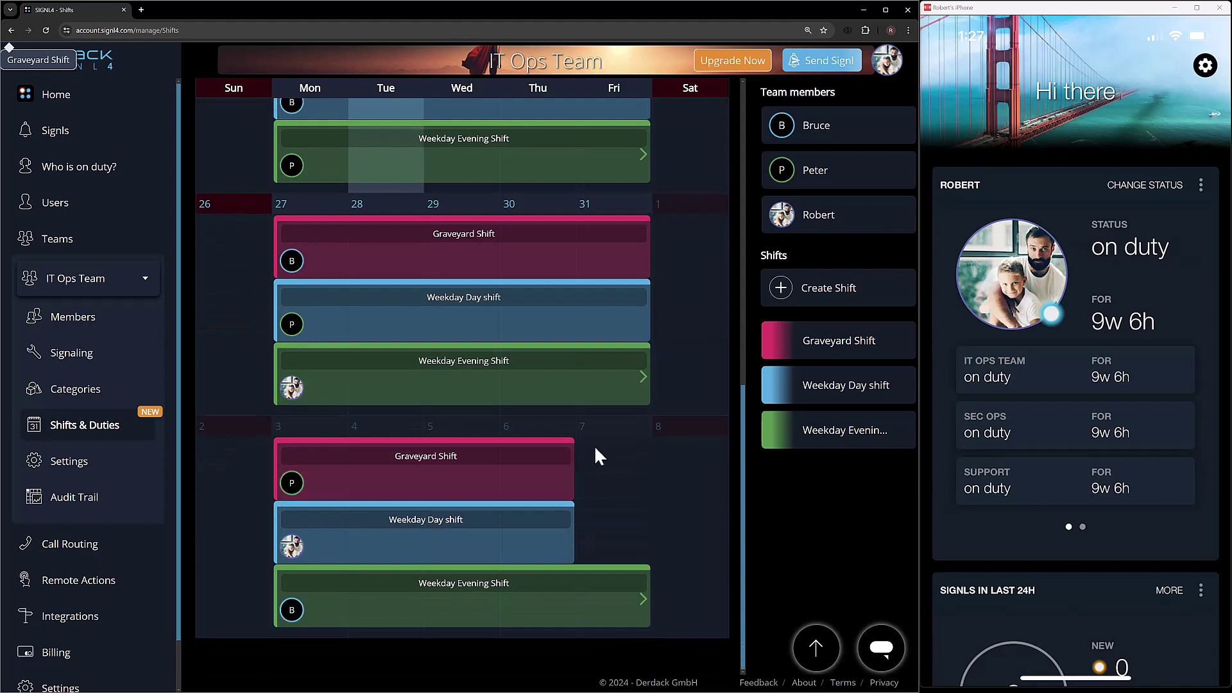
# Start a new shift named "Weekend Shift" and give it the yellow color.
pyautogui.scroll(3, 579, 475)
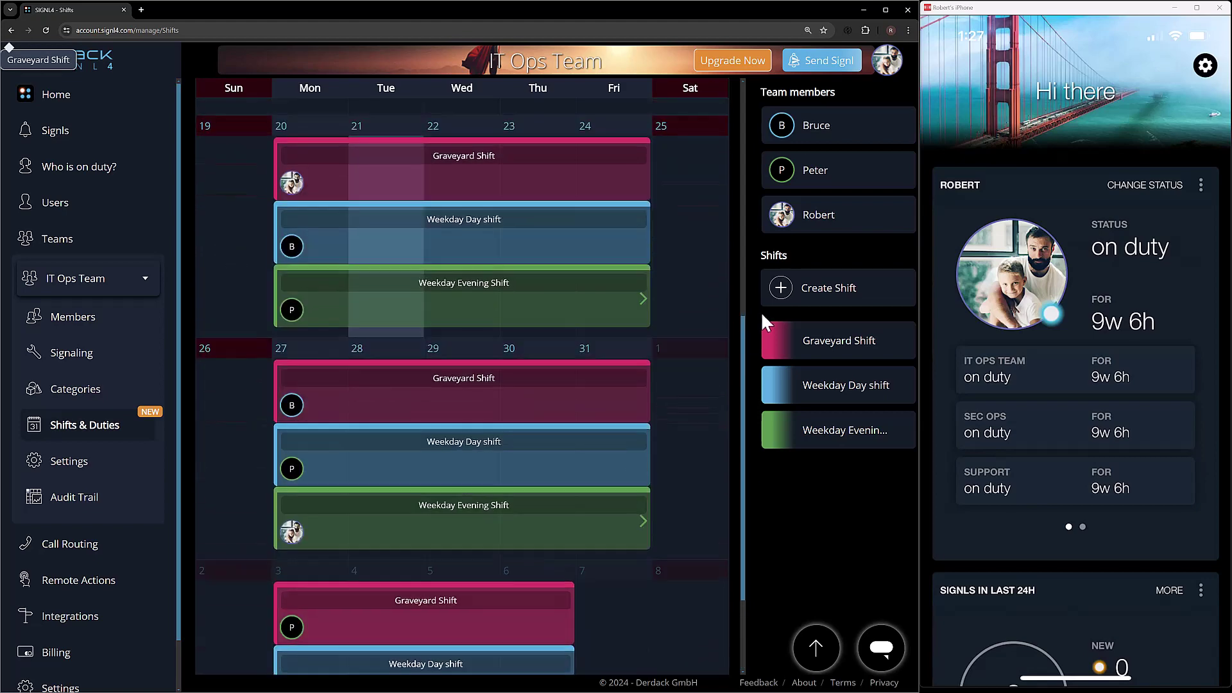
pyautogui.click(828, 290)
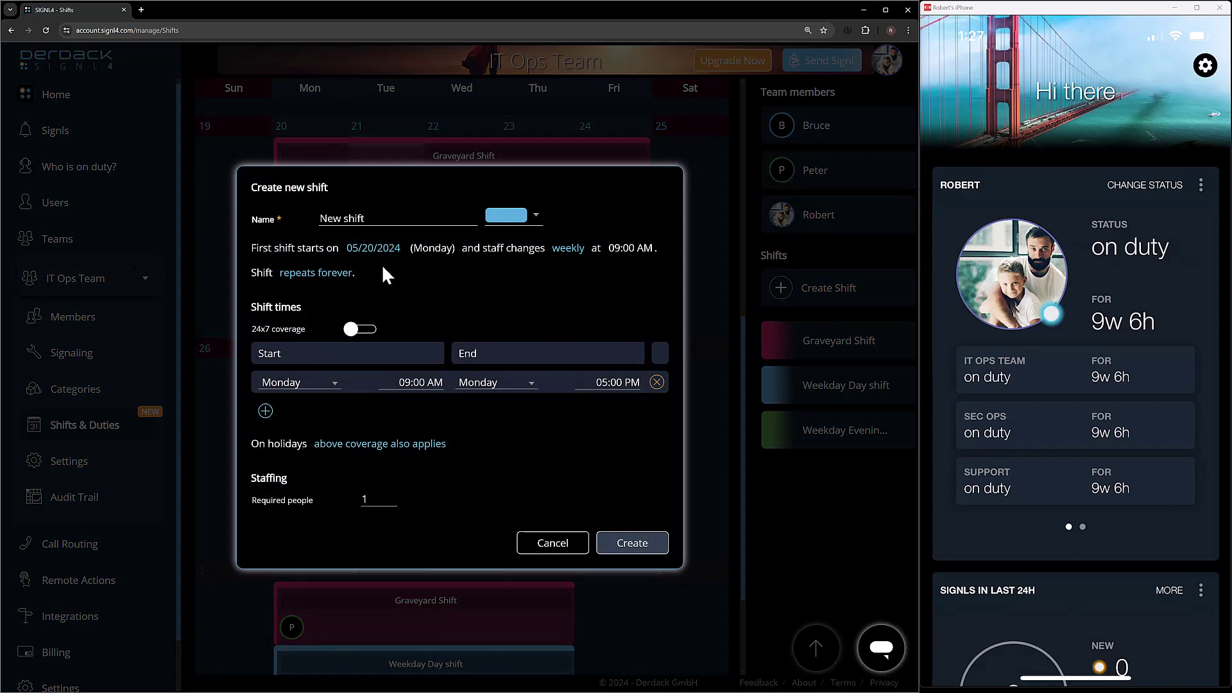
pyautogui.click(388, 221)
pyautogui.moveTo(455, 221); pyautogui.dragTo(294, 214)
pyautogui.write('Weekend Shift')
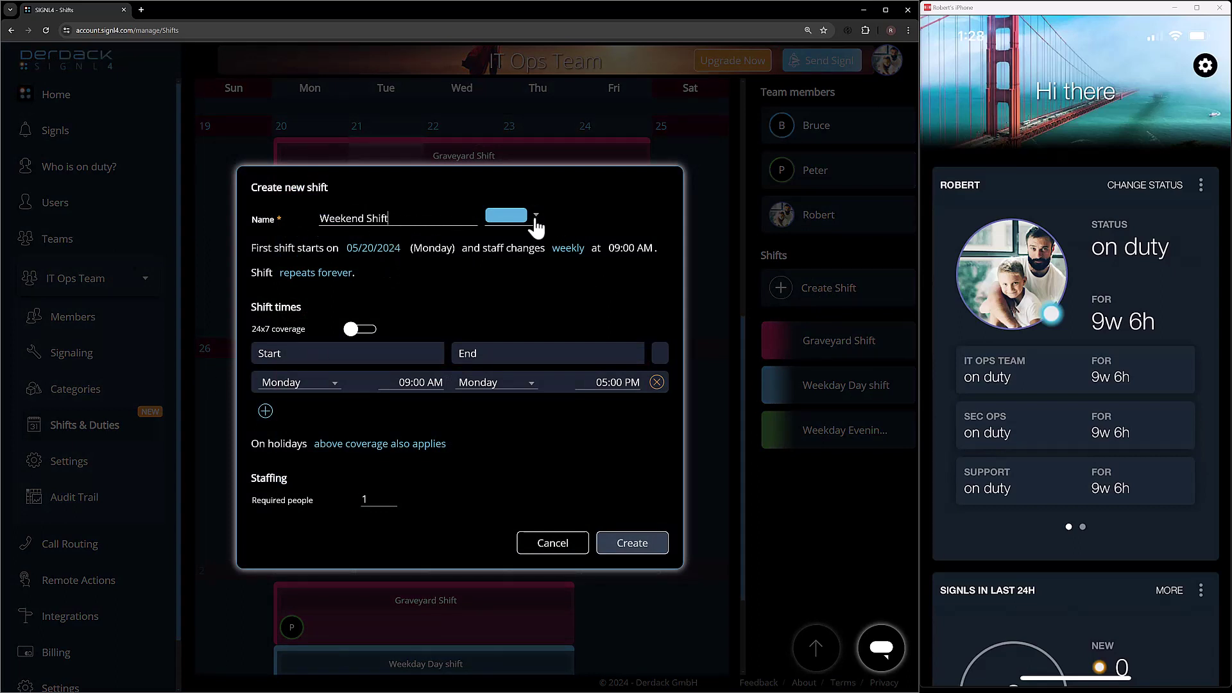
pyautogui.click(536, 216)
pyautogui.click(508, 262)
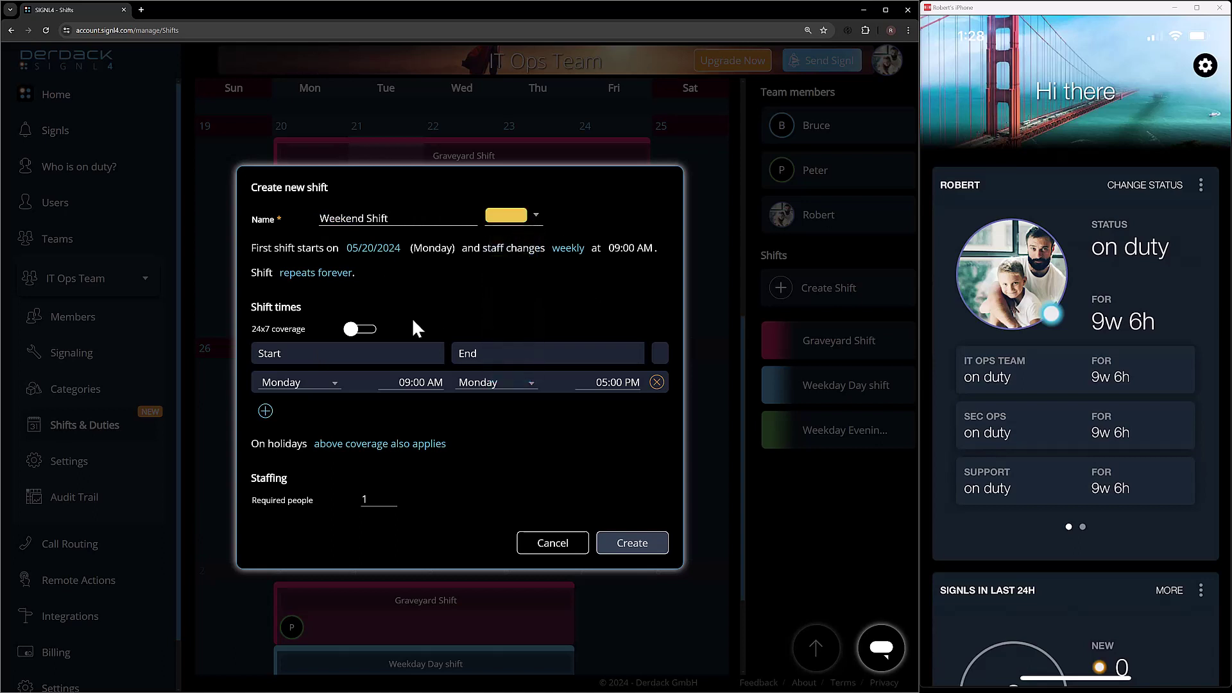
# Set the Weekend Shift's time slot to run from Friday 05:00 PM to Monday 01:00 AM.
pyautogui.click(328, 389)
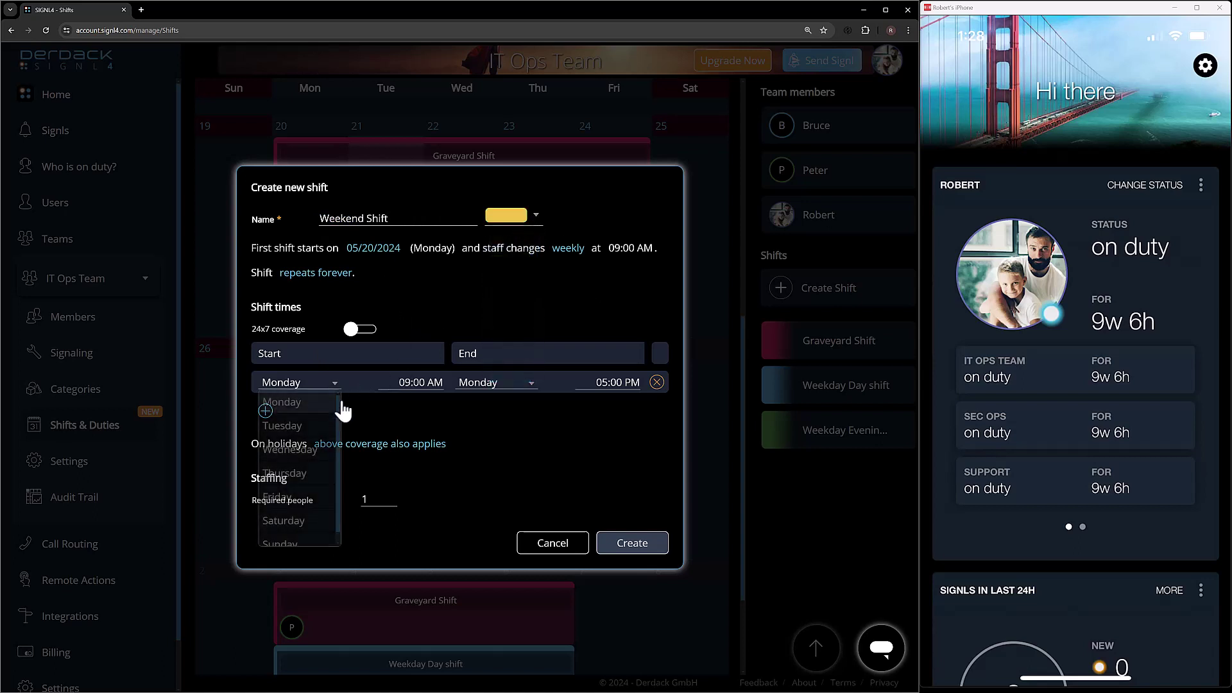
pyautogui.click(298, 497)
pyautogui.click(424, 383)
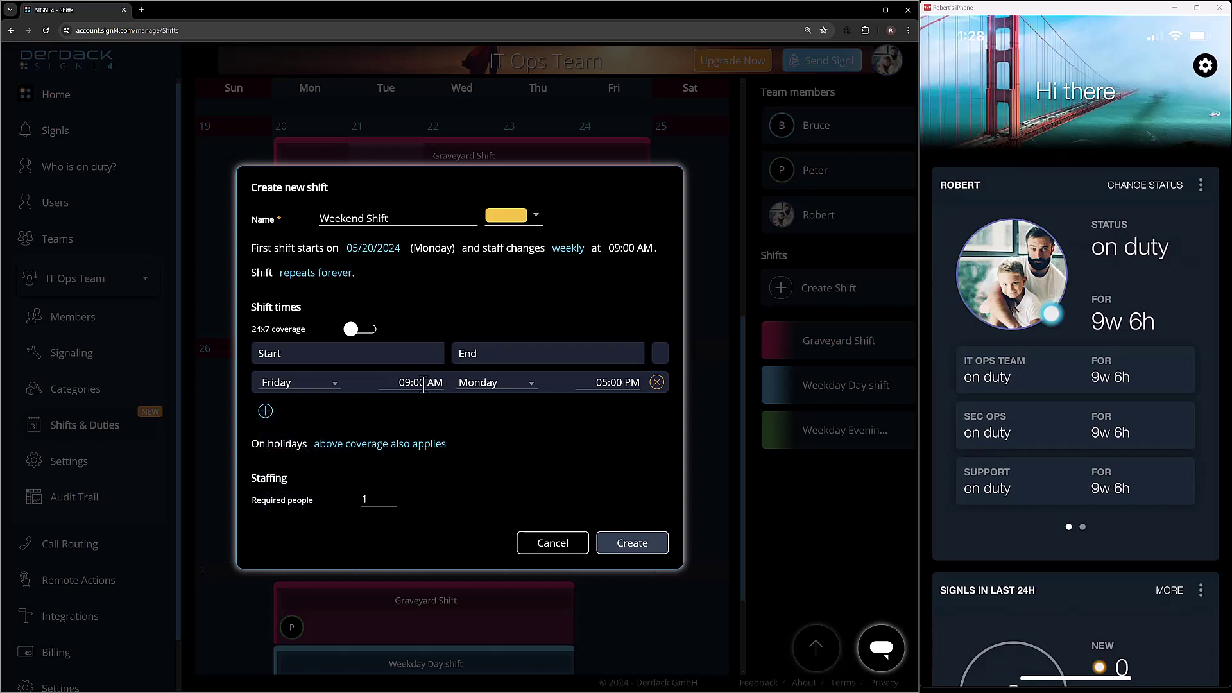
pyautogui.scroll(-5, 426, 462)
pyautogui.click(429, 461)
pyautogui.click(525, 384)
pyautogui.click(586, 384)
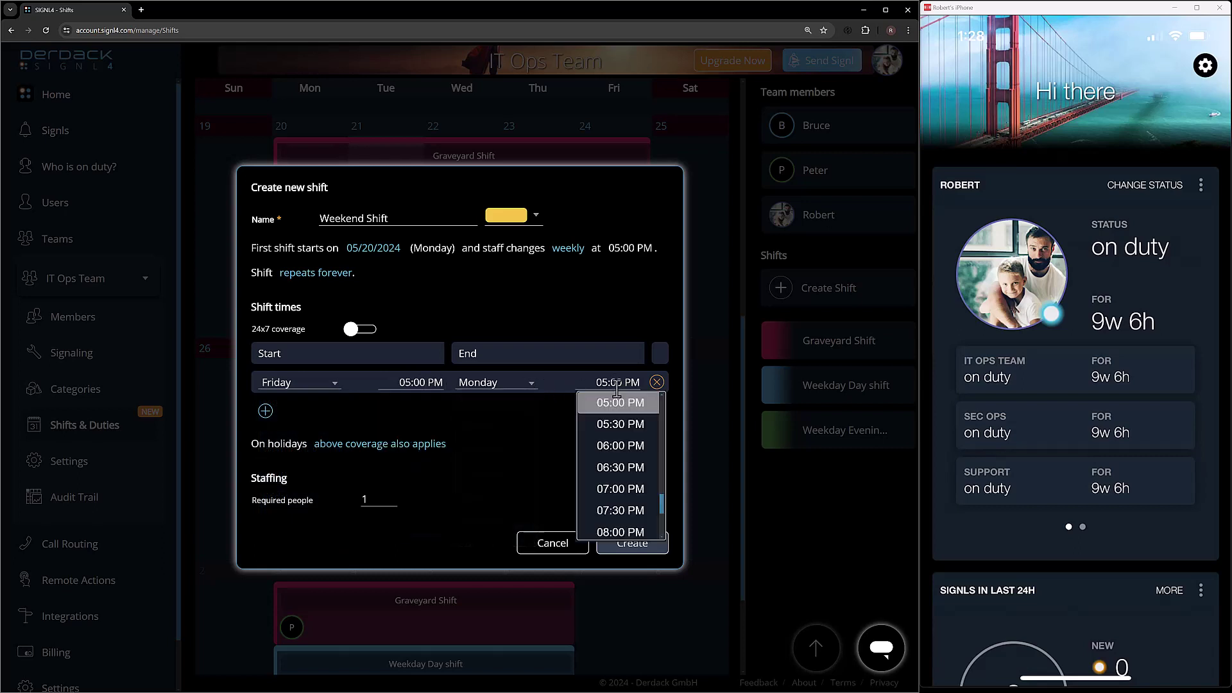
pyautogui.click(621, 448)
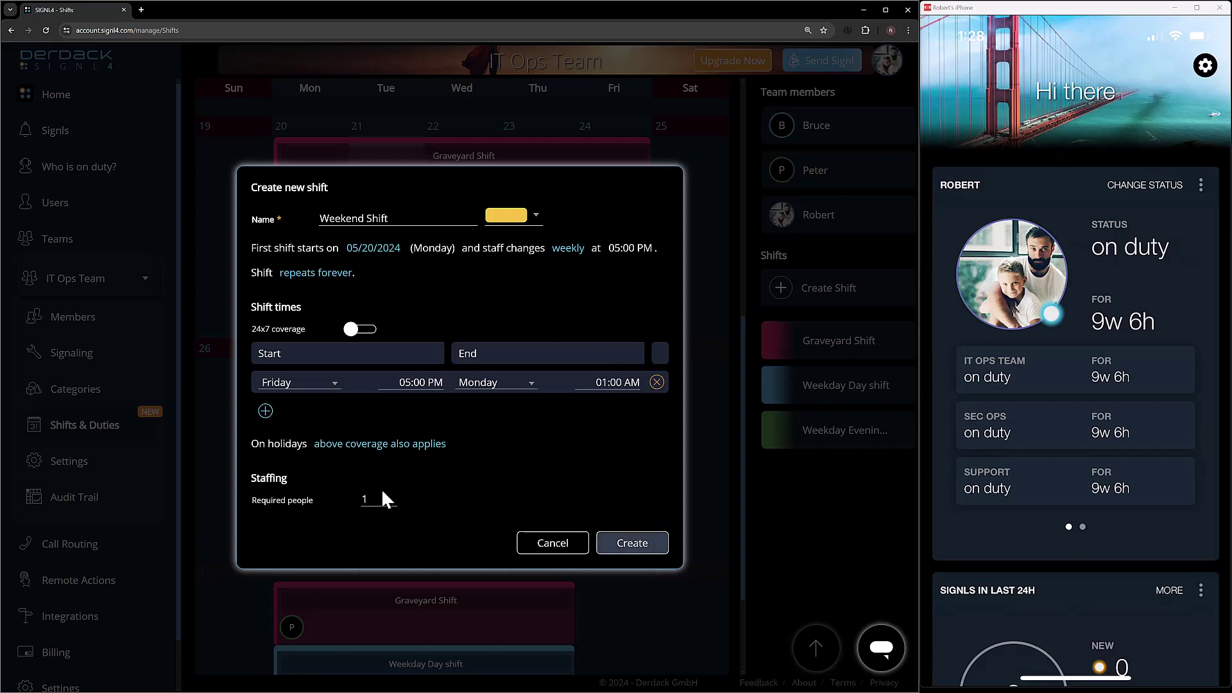
# Create the Weekend Shift with "no shift takes place" on holidays, 3 required people and a first start date of 05/24/2024.
pyautogui.click(336, 444)
pyautogui.click(376, 498)
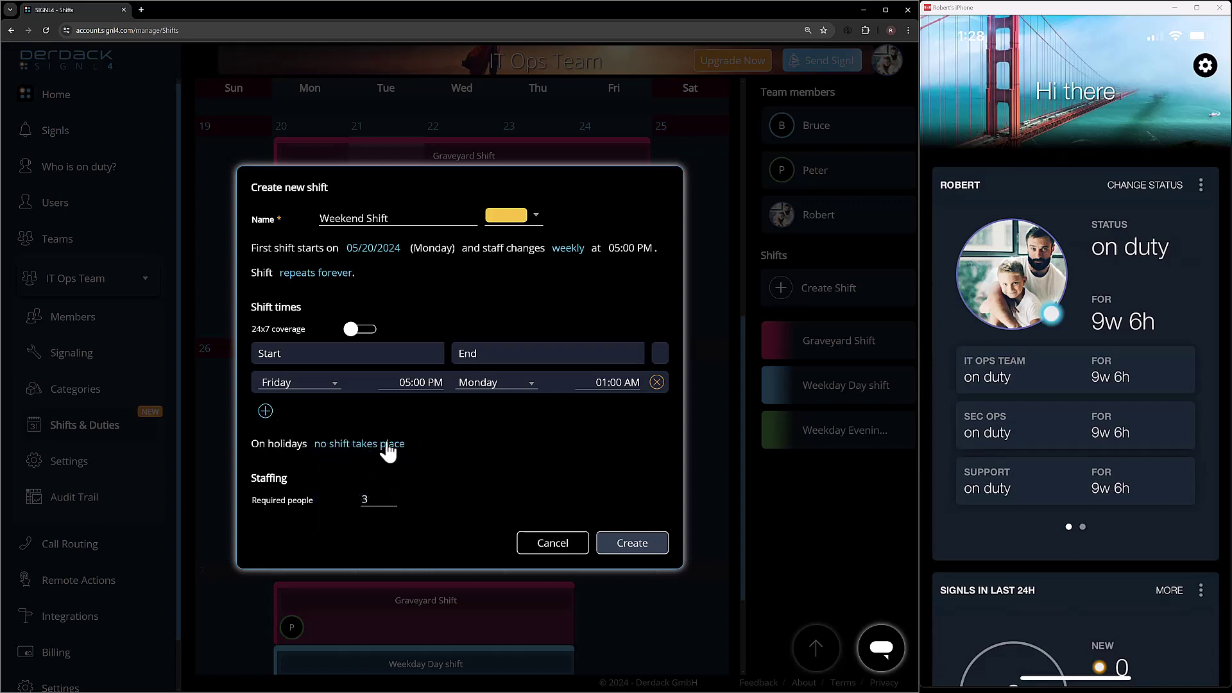
pyautogui.click(374, 248)
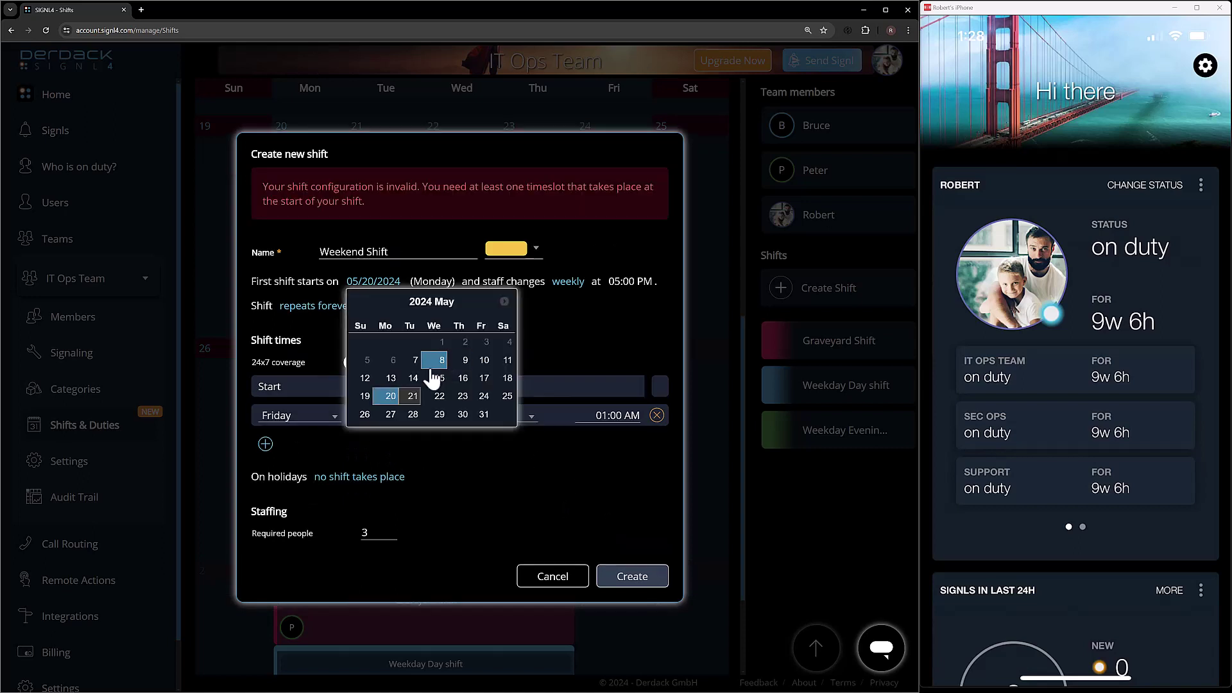
pyautogui.click(484, 396)
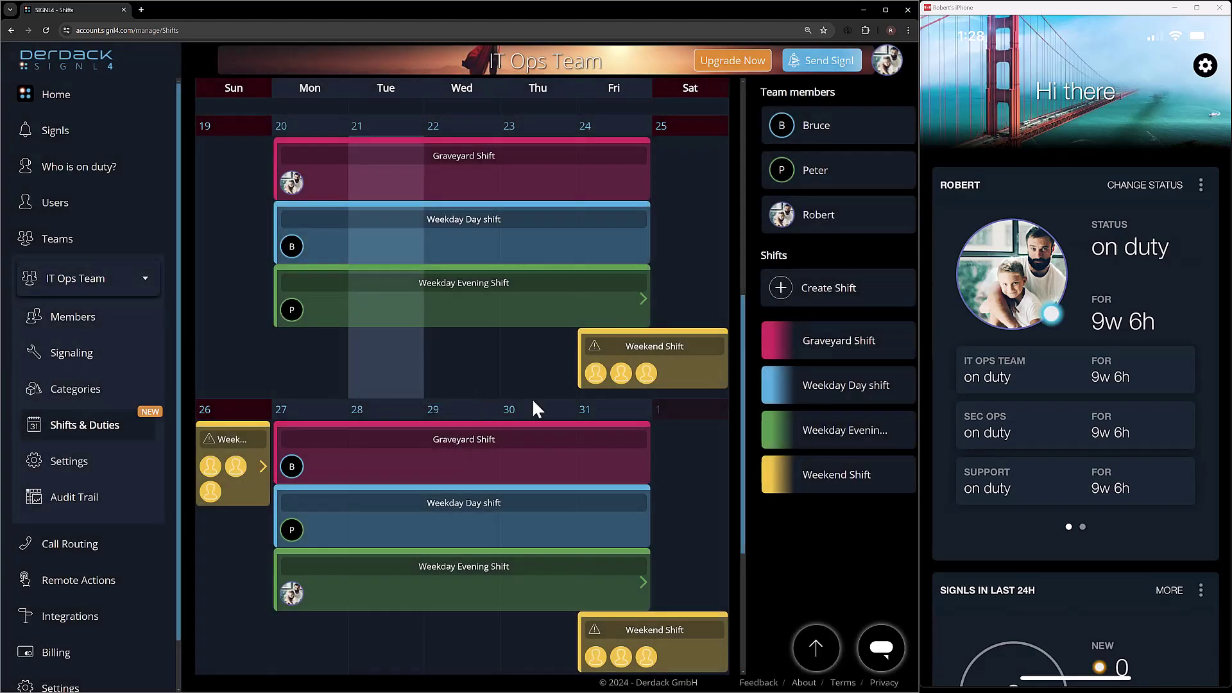
# Assign all three team members to the Weekend Shift that starts on Friday, May 24.
pyautogui.scroll(-3, 642, 385)
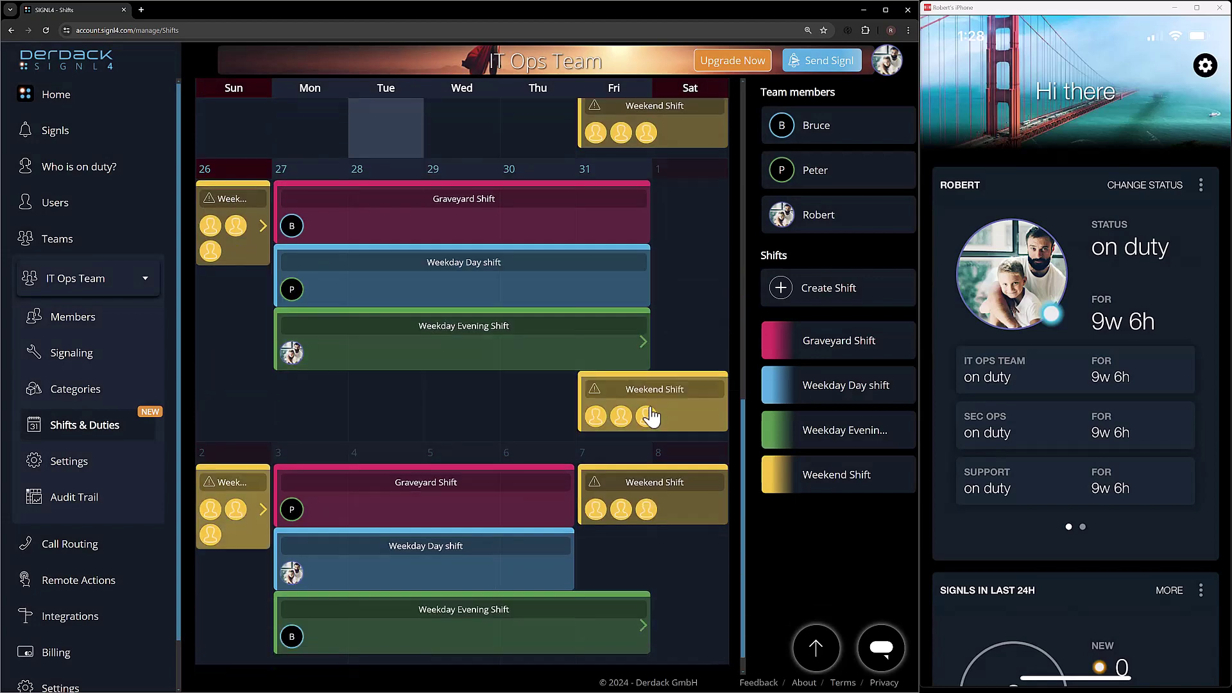
pyautogui.scroll(2, 641, 449)
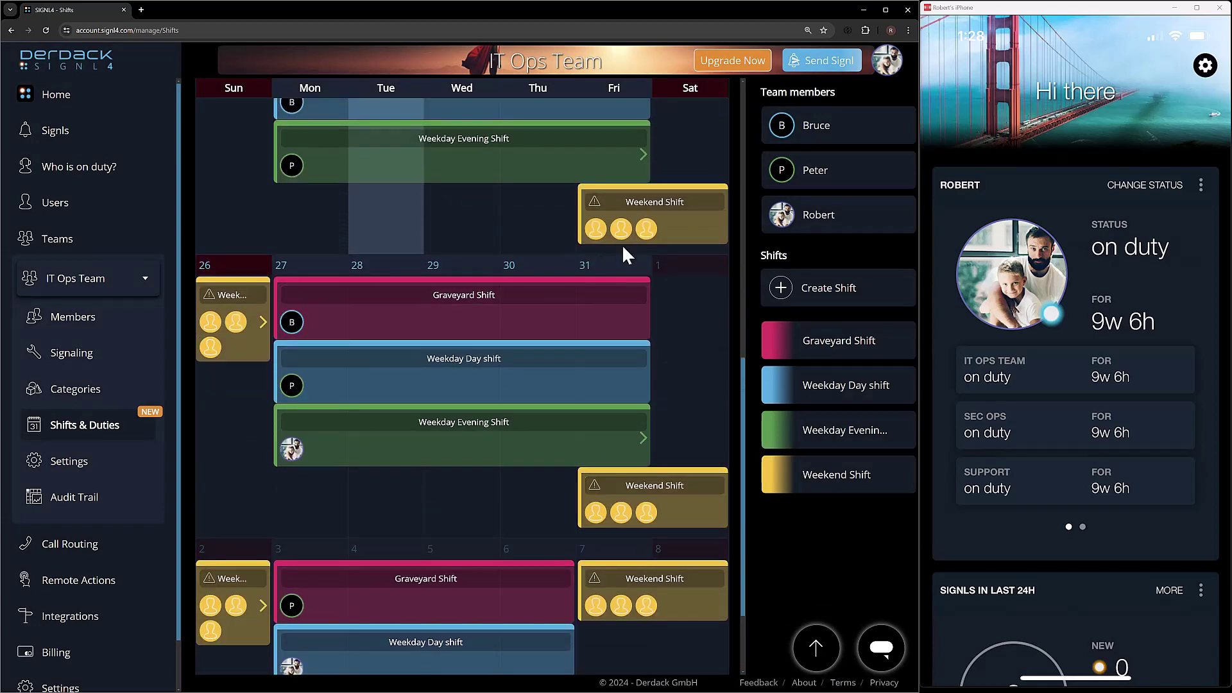
pyautogui.scroll(1, 635, 257)
pyautogui.moveTo(835, 168); pyautogui.dragTo(684, 335)
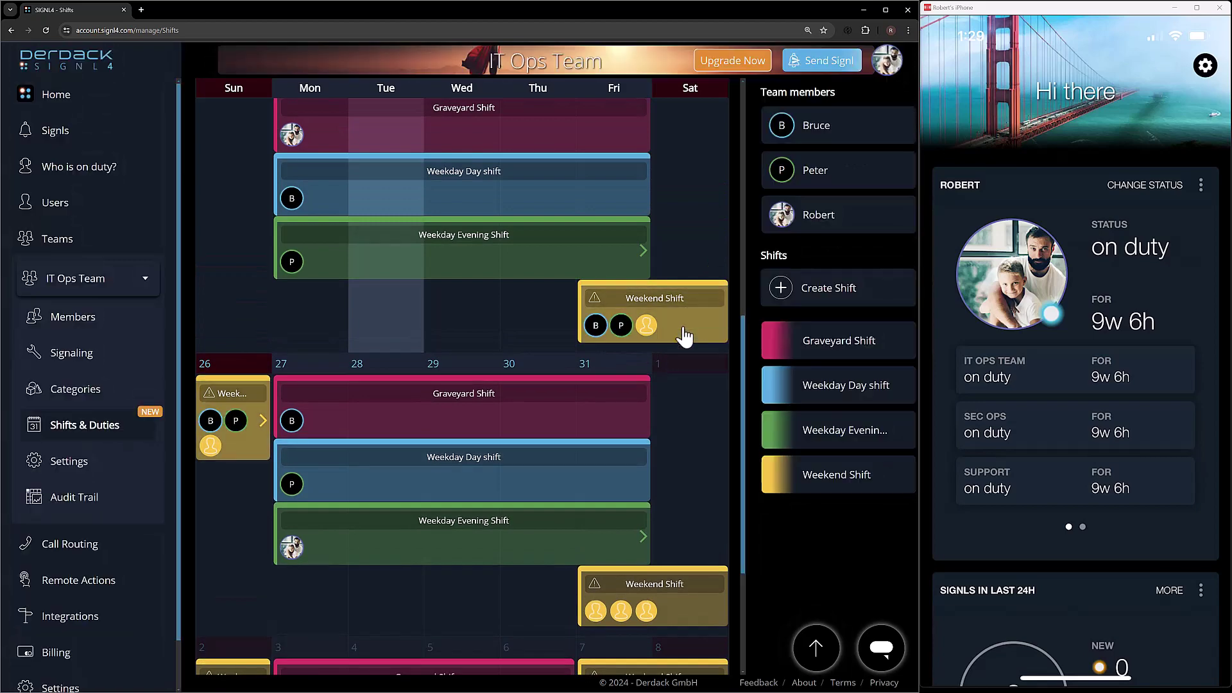
pyautogui.scroll(4, 685, 335)
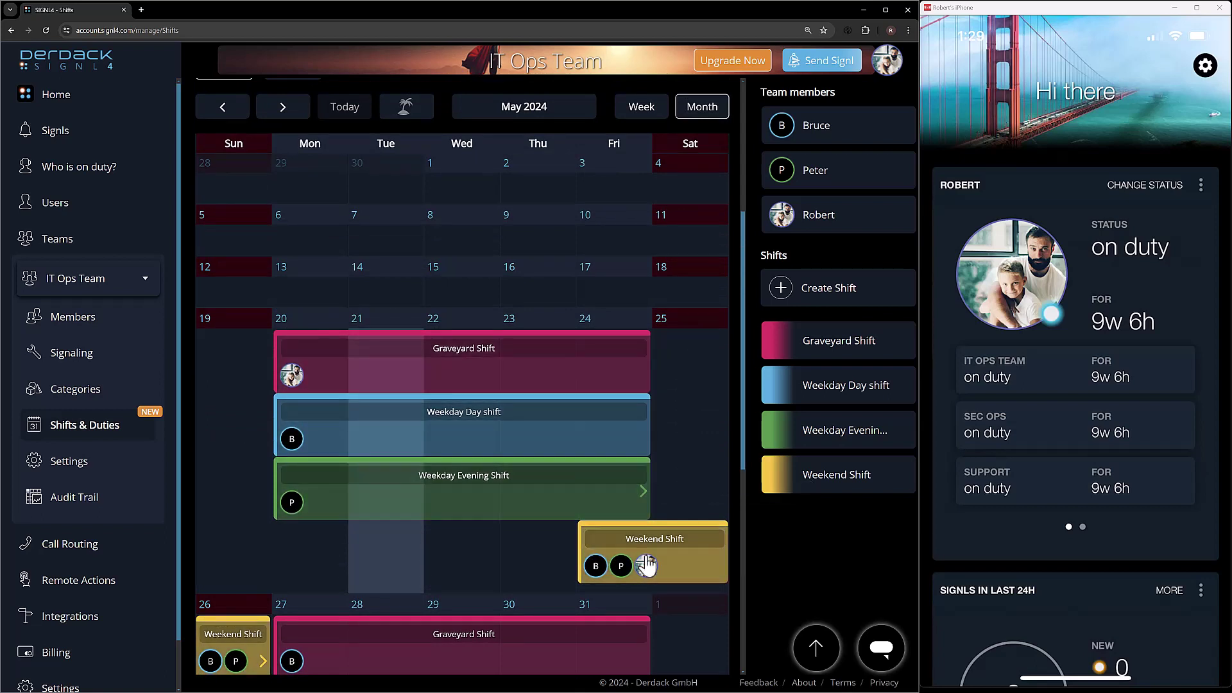
# Review the Weekday Evening Shift's settings and repeat options, and close it without saving.
pyautogui.scroll(-2, 650, 523)
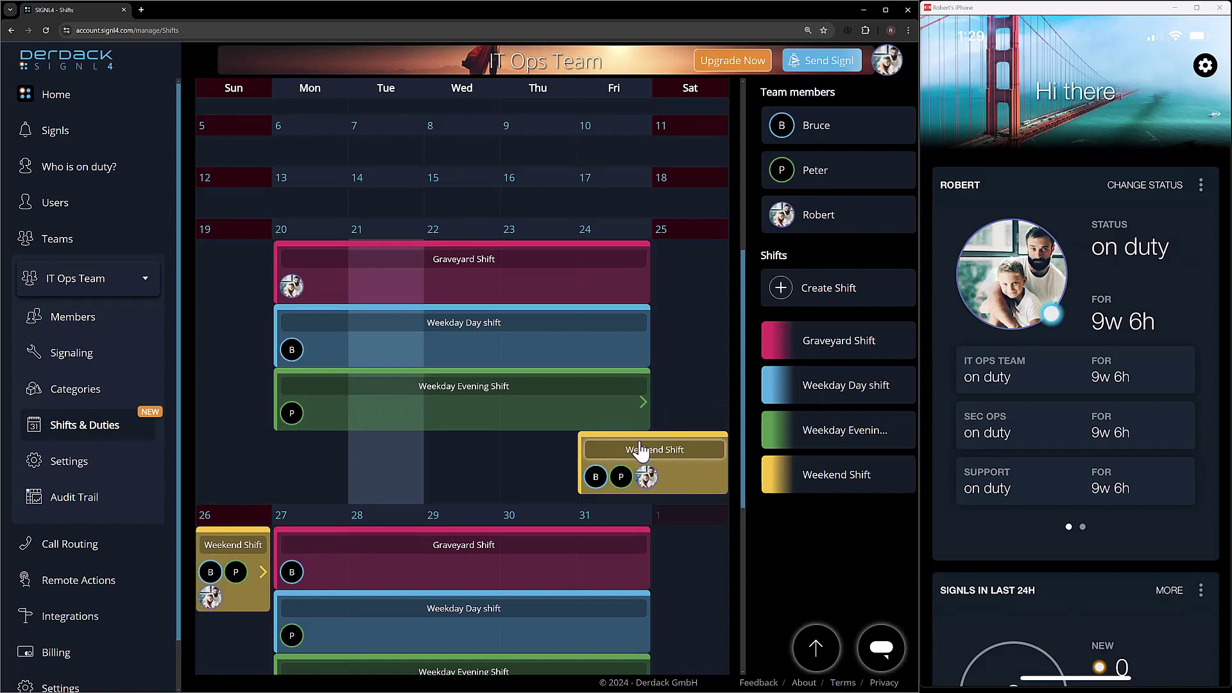
pyautogui.scroll(1, 626, 450)
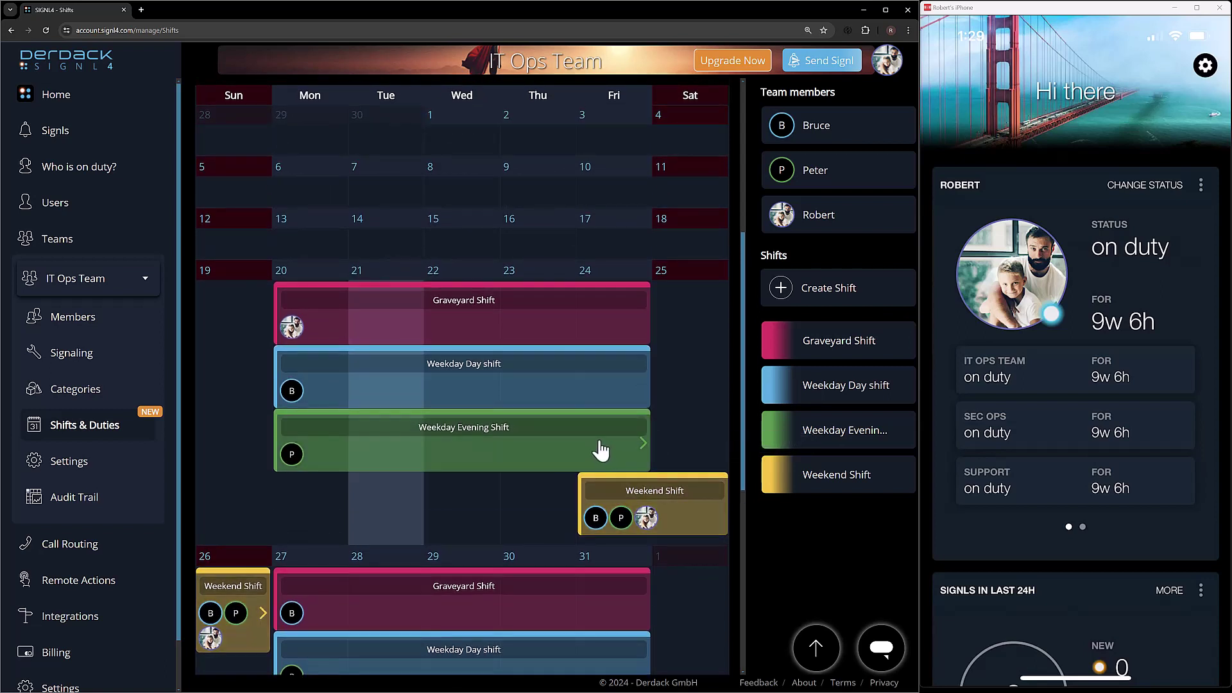
pyautogui.scroll(-2, 600, 452)
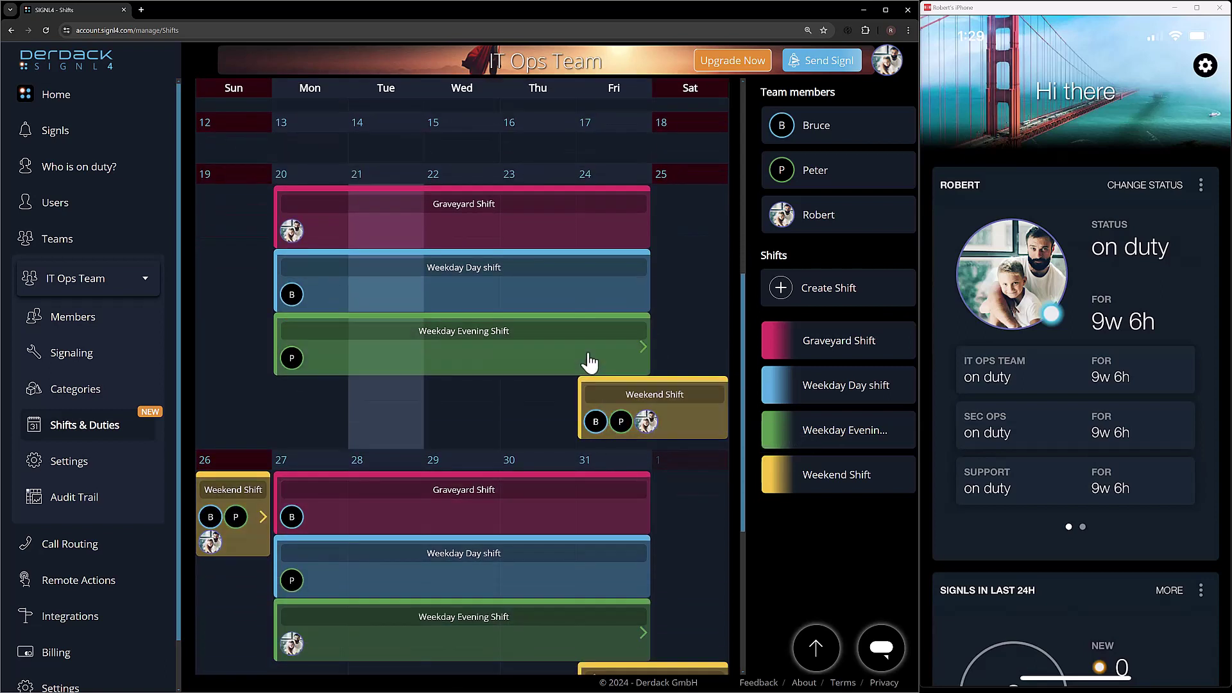
pyautogui.click(589, 341)
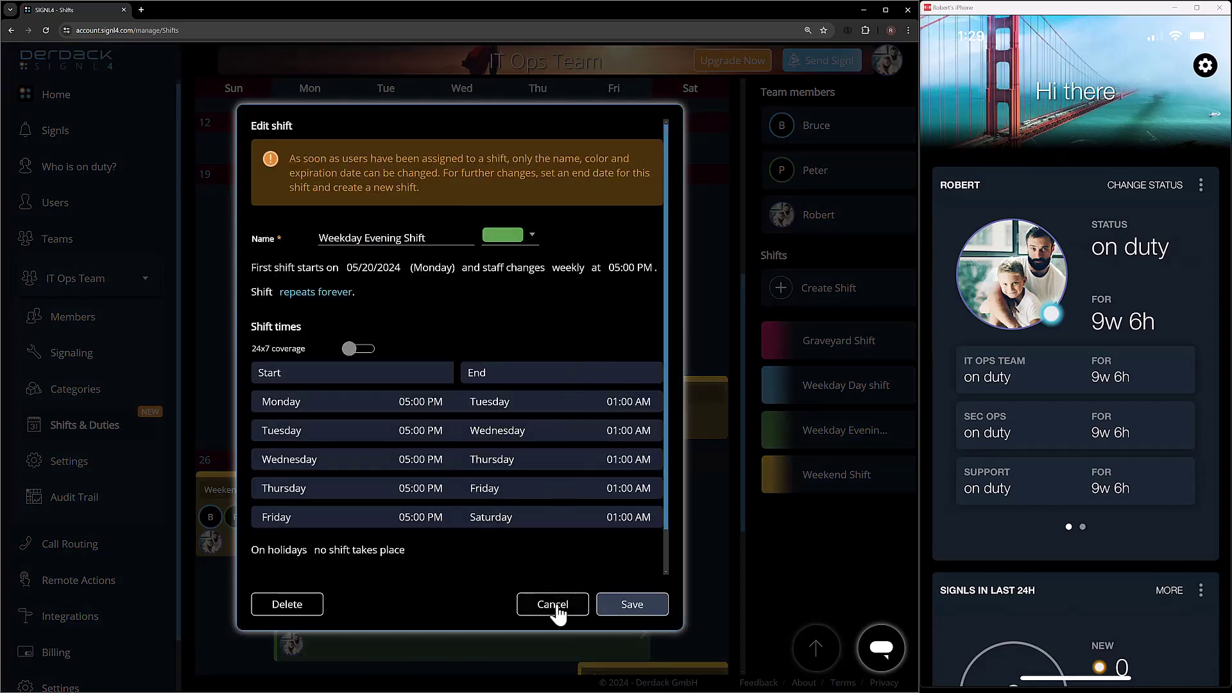
pyautogui.click(556, 609)
pyautogui.click(586, 344)
pyautogui.click(311, 295)
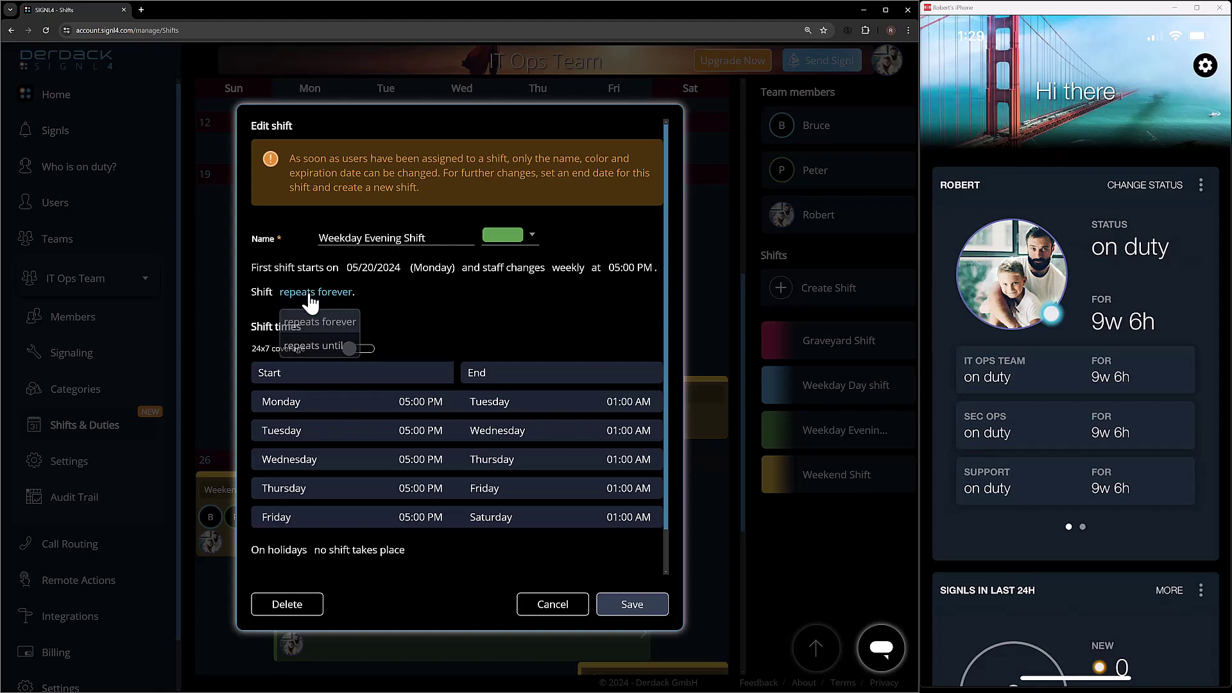
pyautogui.click(424, 308)
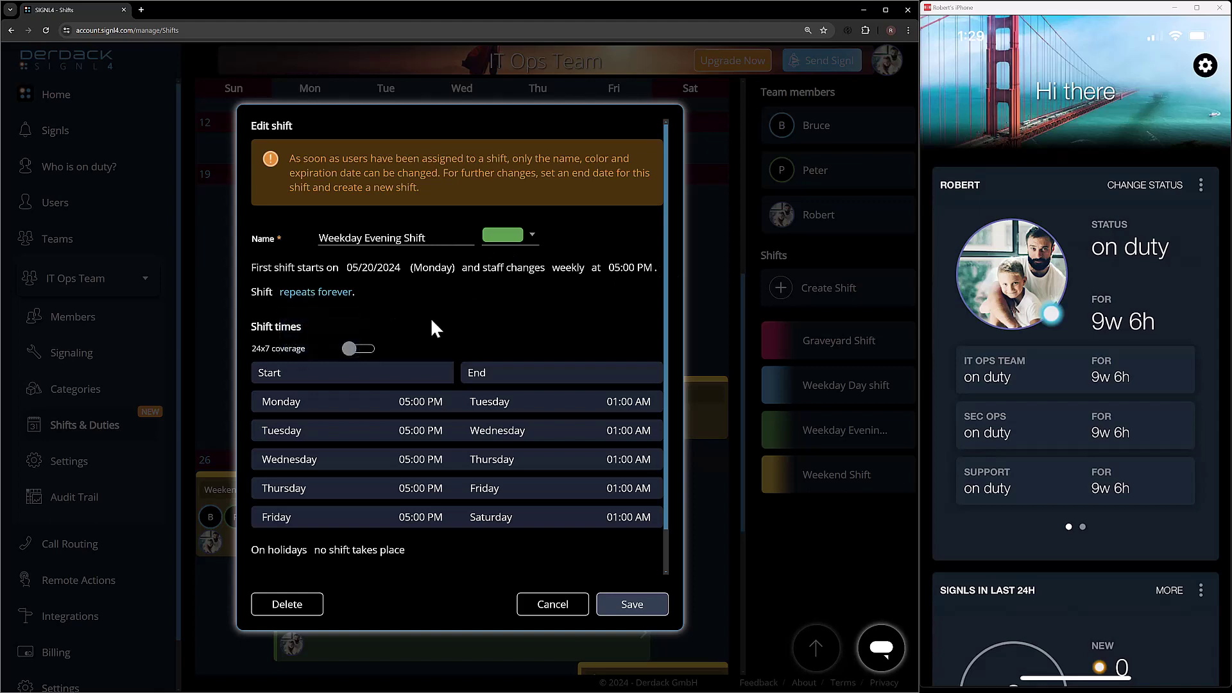
pyautogui.click(550, 602)
# Remove the Friday-to-Saturday time slot from the Weekday Evening Shift and save the shift.
pyautogui.click(462, 350)
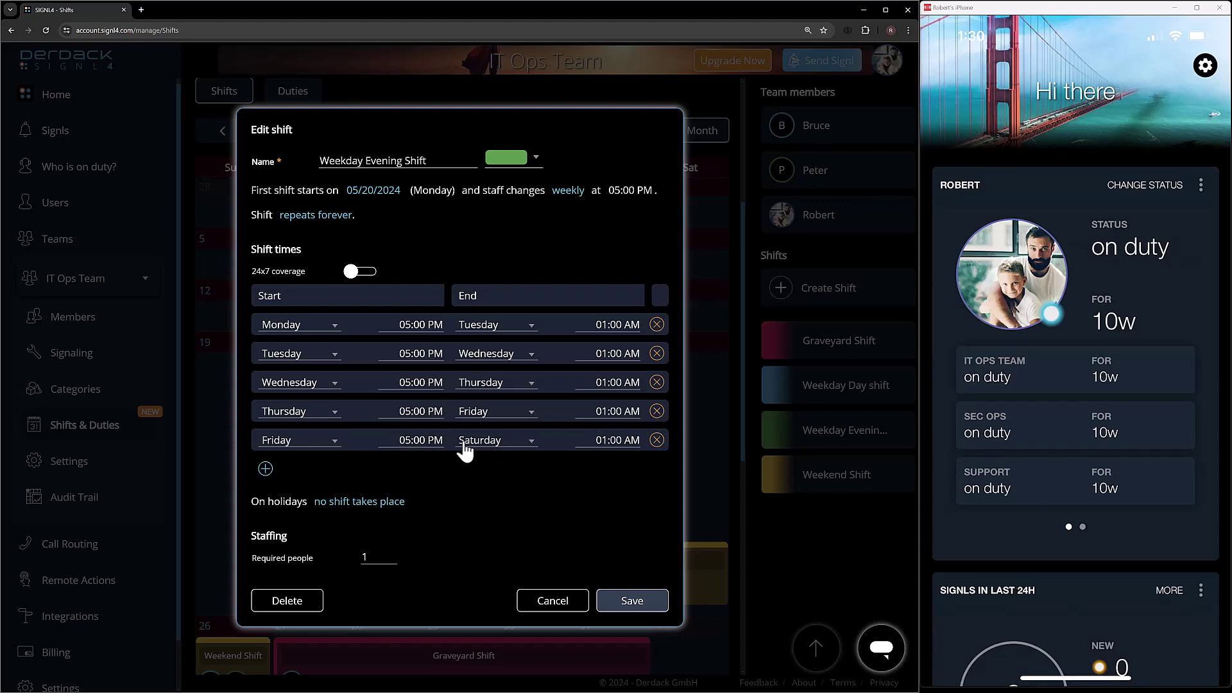
pyautogui.click(656, 440)
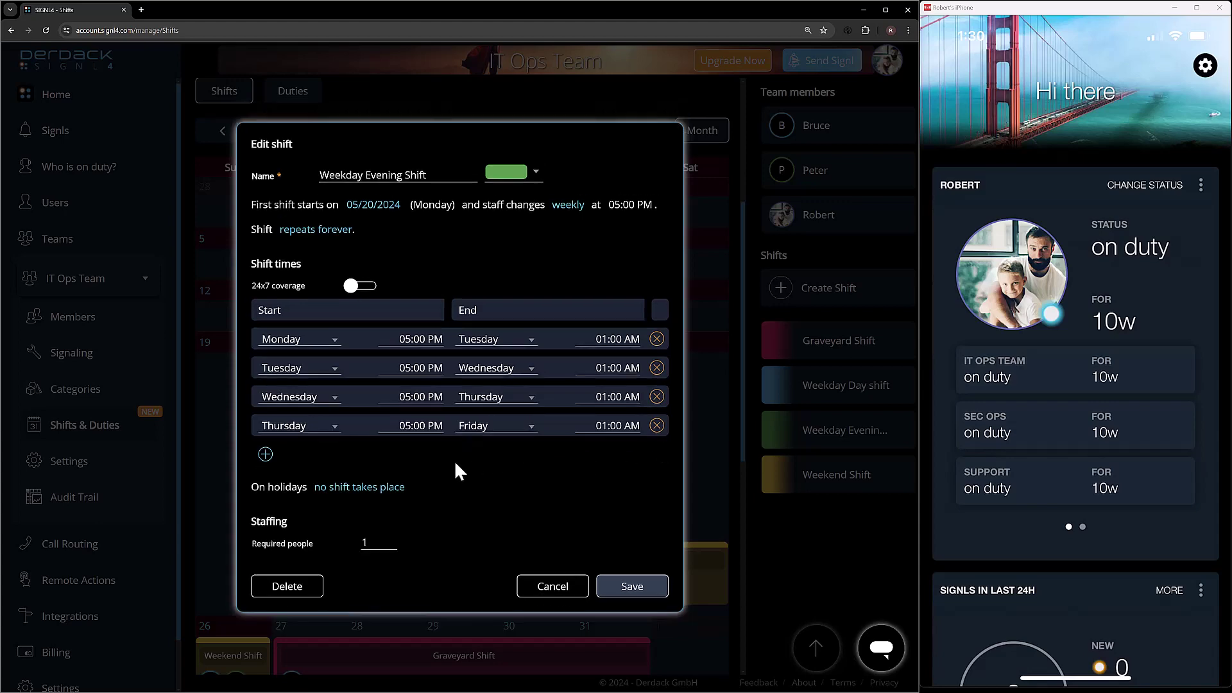
pyautogui.click(630, 586)
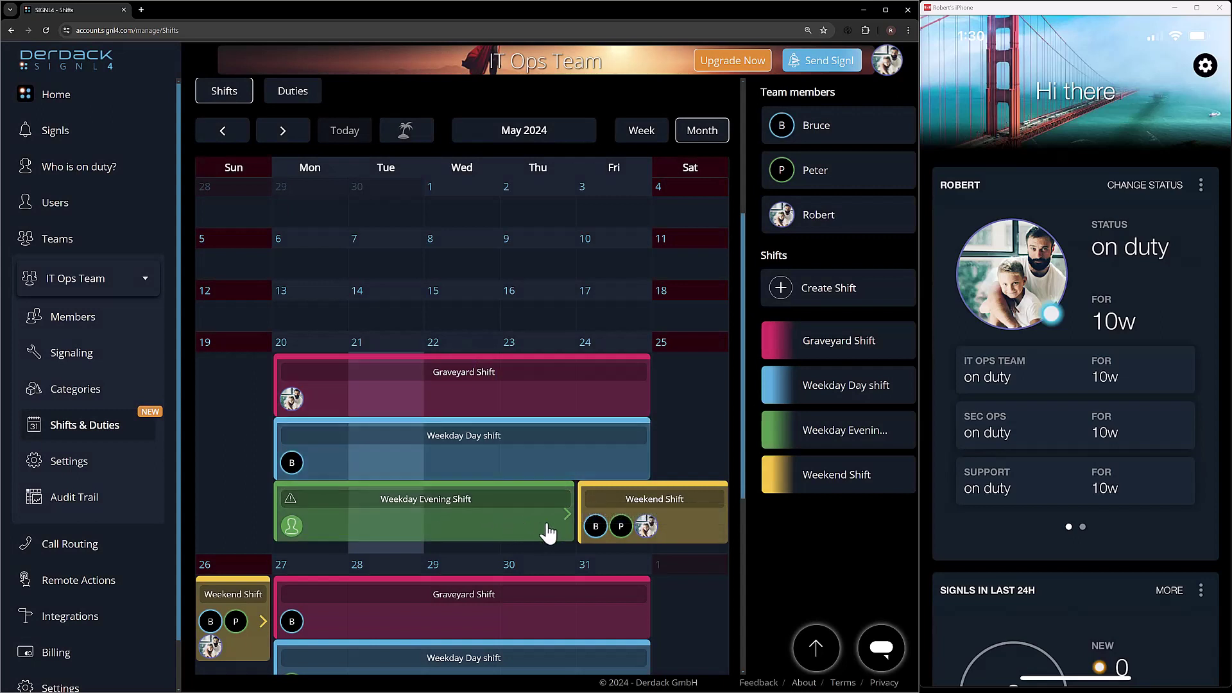
# Assign the second and third team members to the Weekday Evening Shift for the weeks of May 20 and May 27 respectively.
pyautogui.scroll(-2, 647, 513)
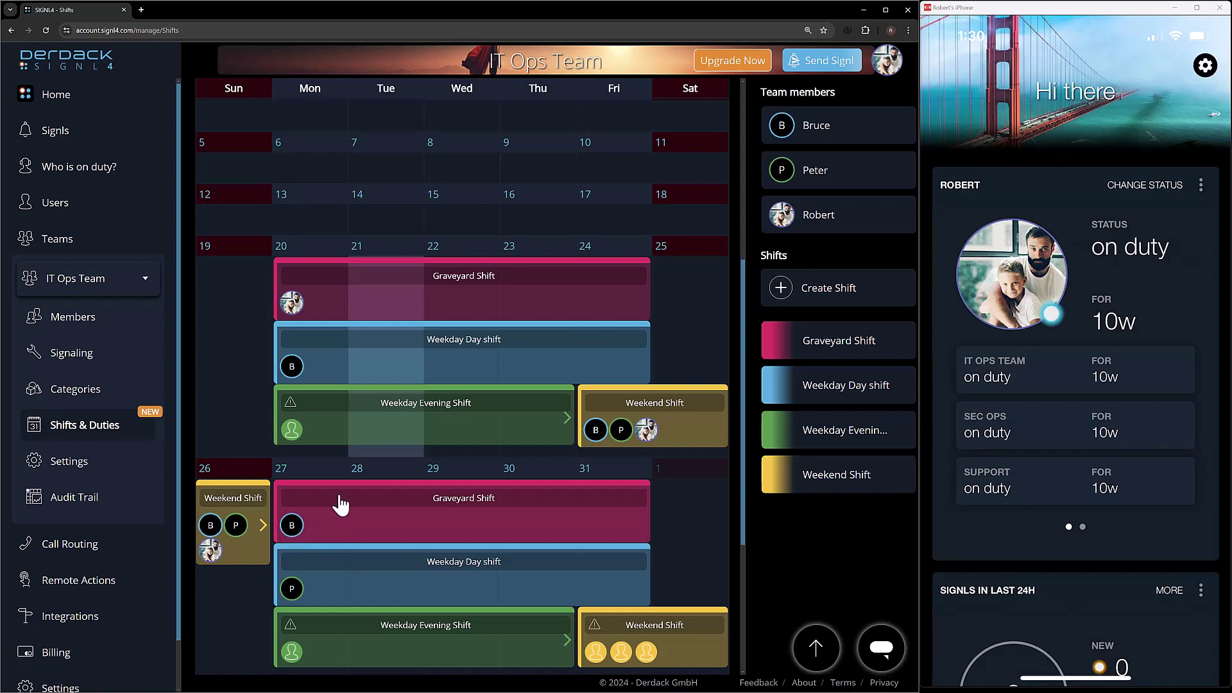
pyautogui.scroll(-1, 334, 509)
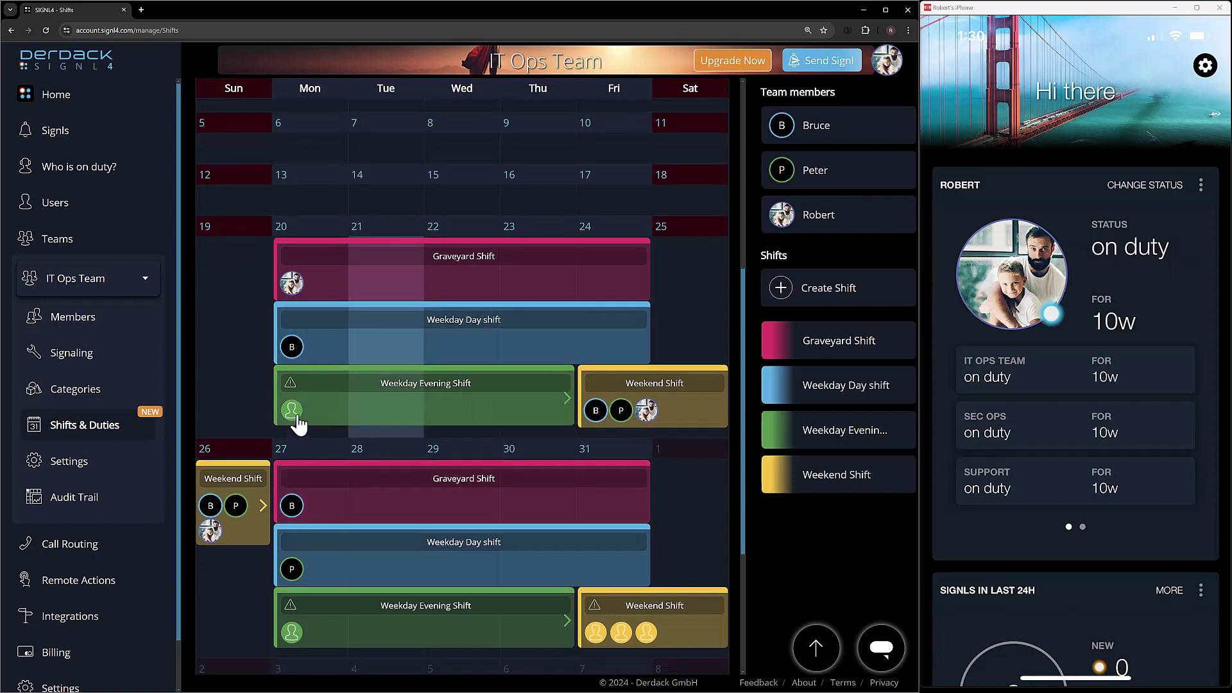
pyautogui.moveTo(814, 170); pyautogui.dragTo(311, 412)
pyautogui.moveTo(828, 219); pyautogui.dragTo(398, 612)
# Assign the first team member to the June 3 Weekday Evening Shift and all three members to the May 31 and June 7 Weekend Shifts.
pyautogui.scroll(-3, 398, 612)
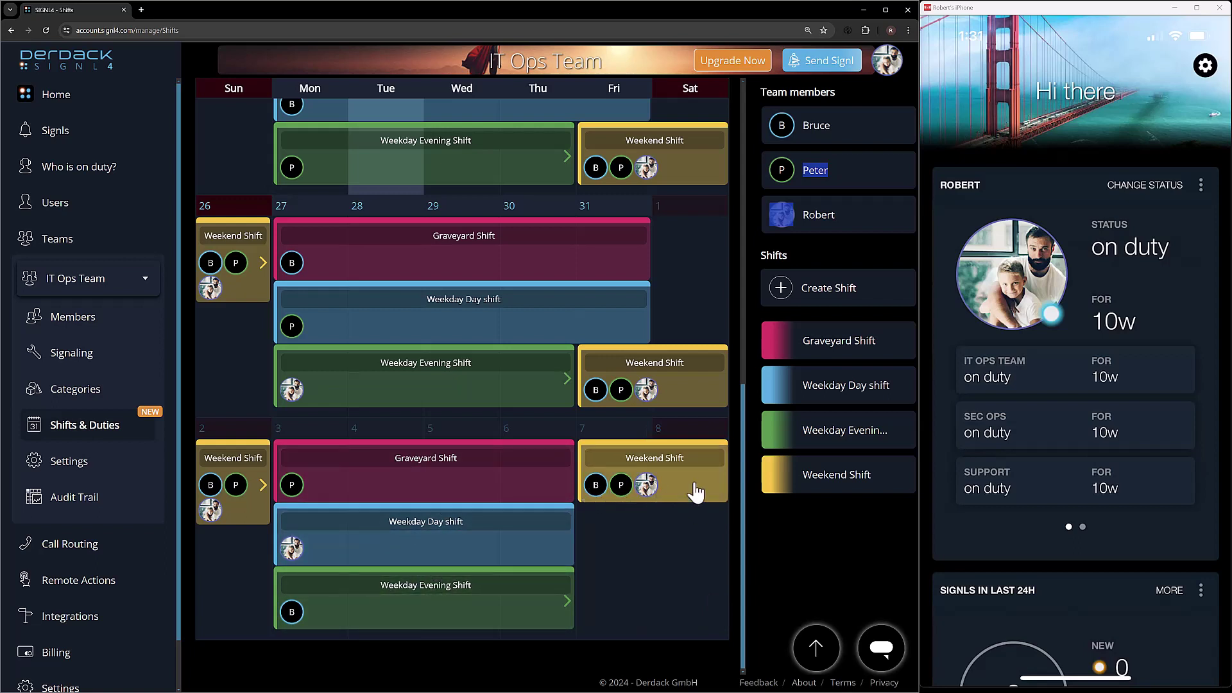
pyautogui.scroll(1, 710, 408)
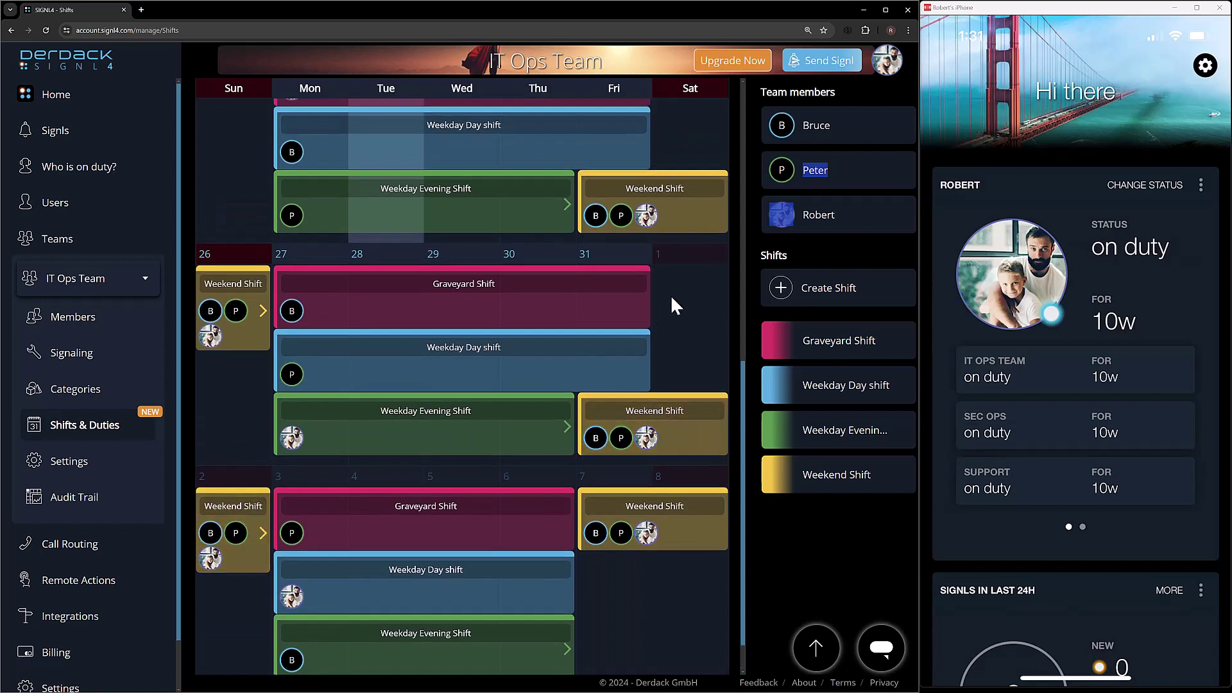
pyautogui.click(812, 245)
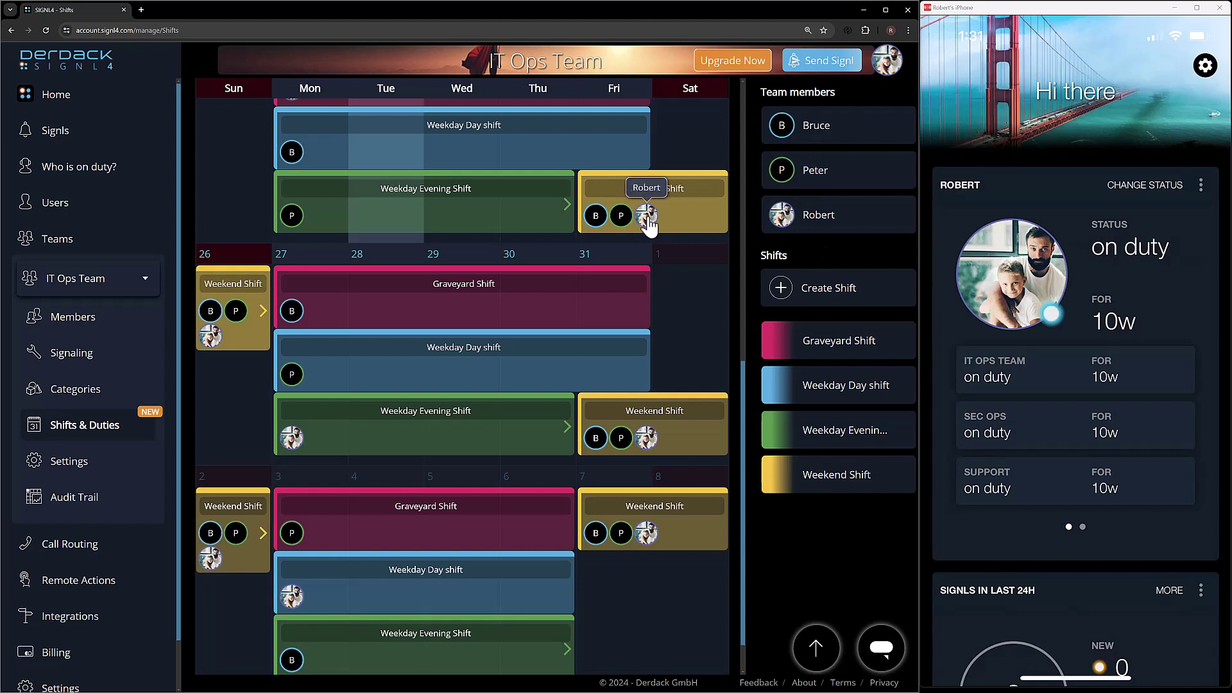
# Switch to the duties calendar and examine each team member's scheduled duties for May and June 2024.
pyautogui.scroll(5, 737, 198)
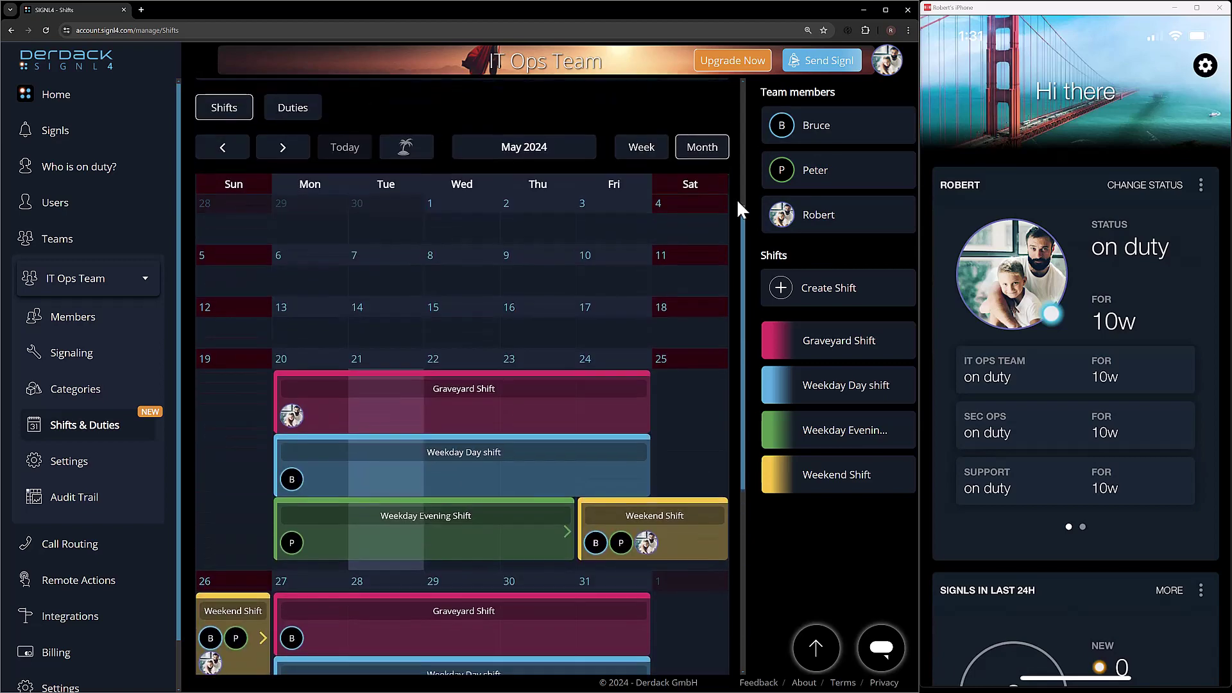
pyautogui.click(295, 120)
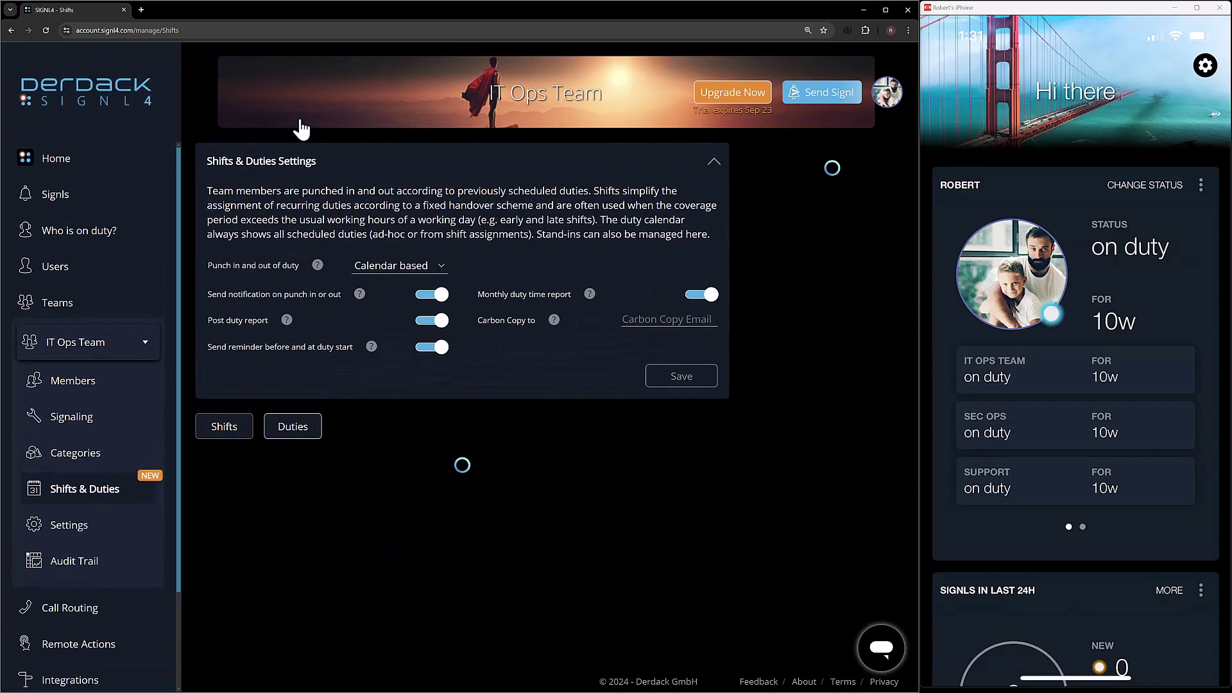
pyautogui.hscroll(5, 565, 590)
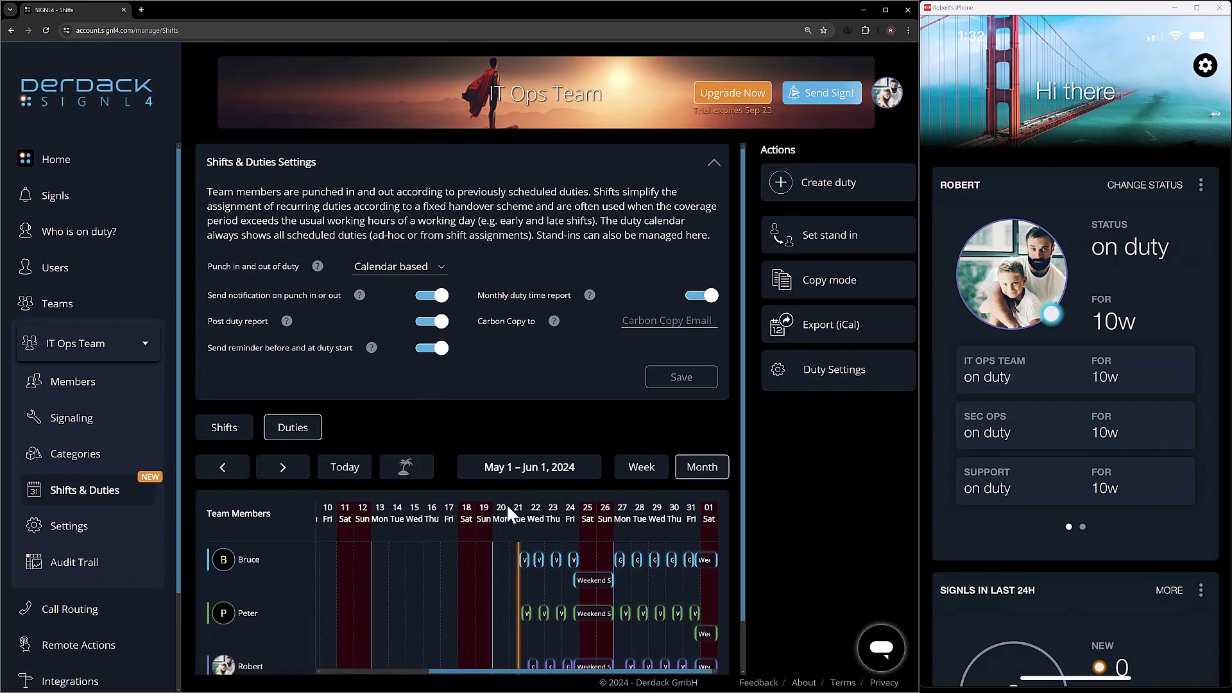
pyautogui.moveTo(665, 625)
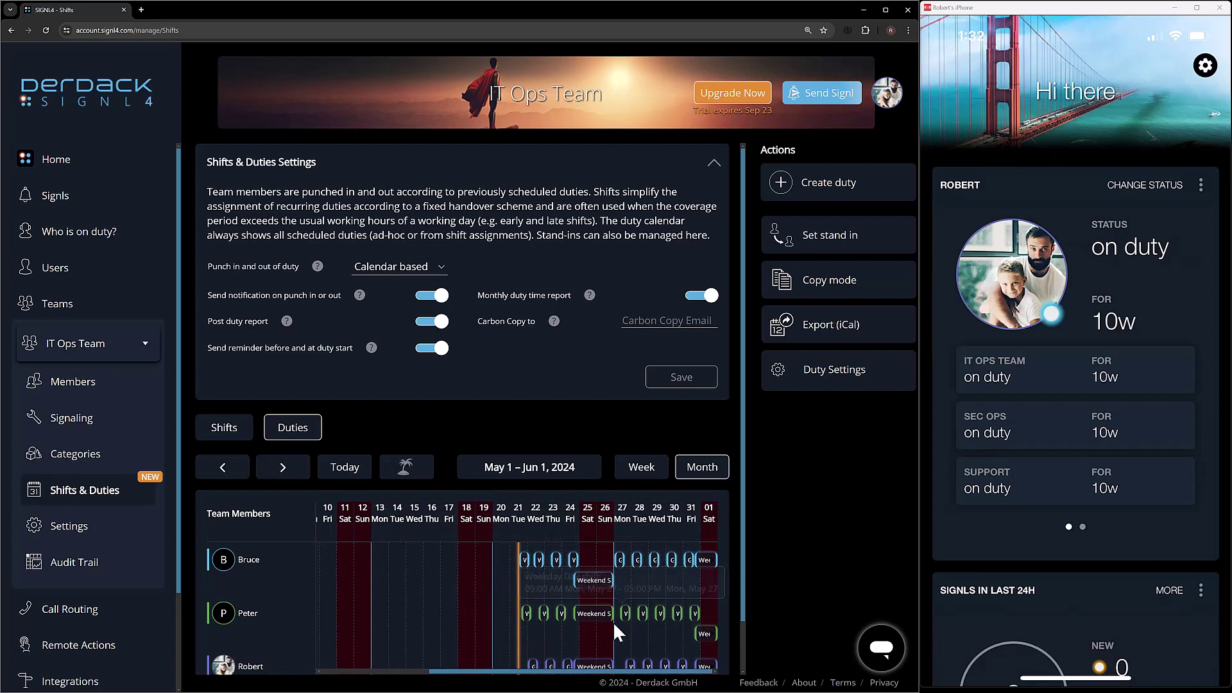
pyautogui.moveTo(587, 625)
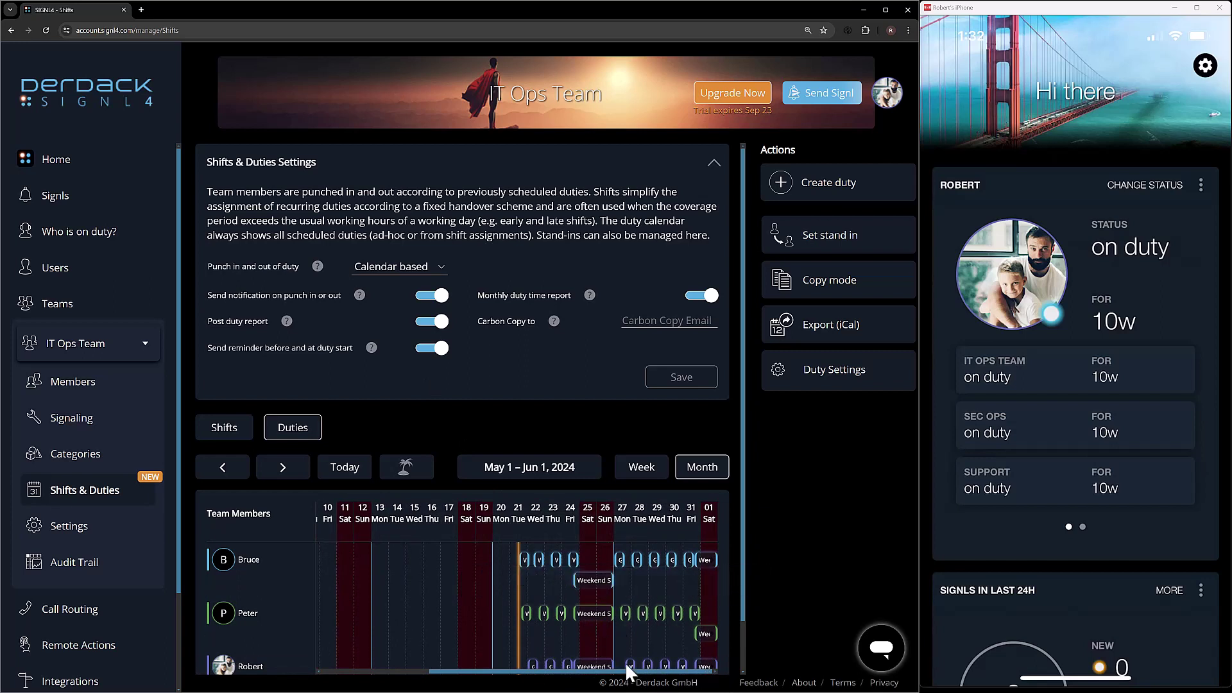
pyautogui.click(284, 468)
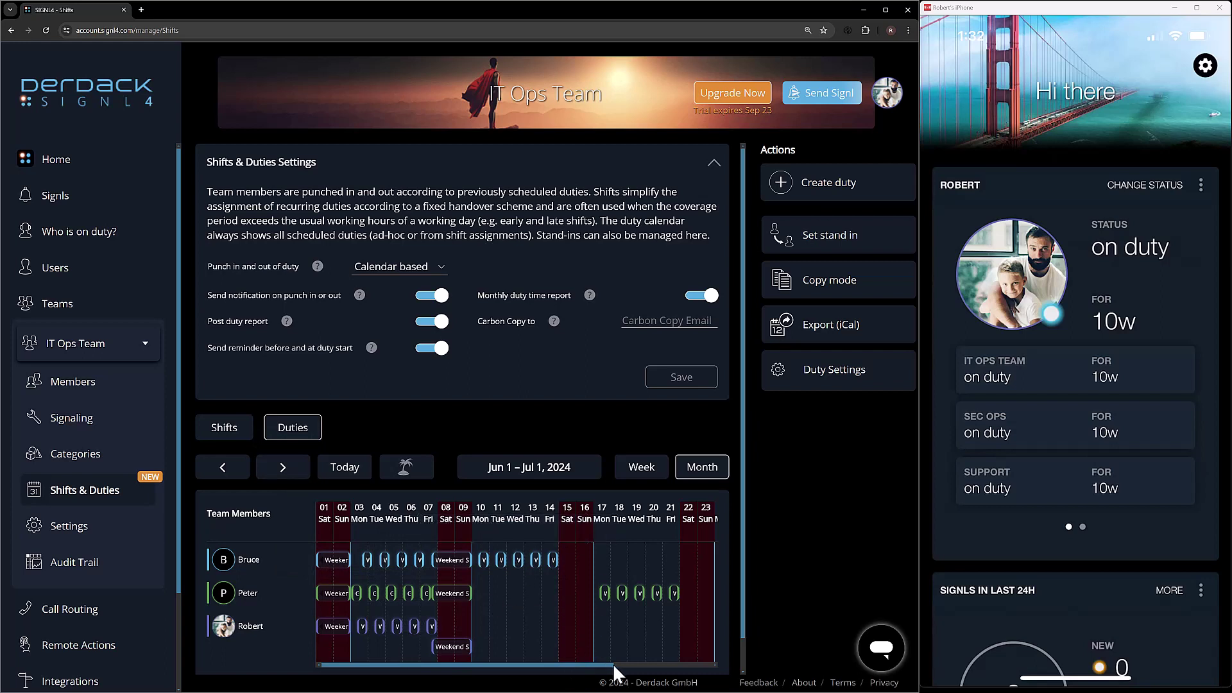
pyautogui.moveTo(610, 664); pyautogui.dragTo(706, 665)
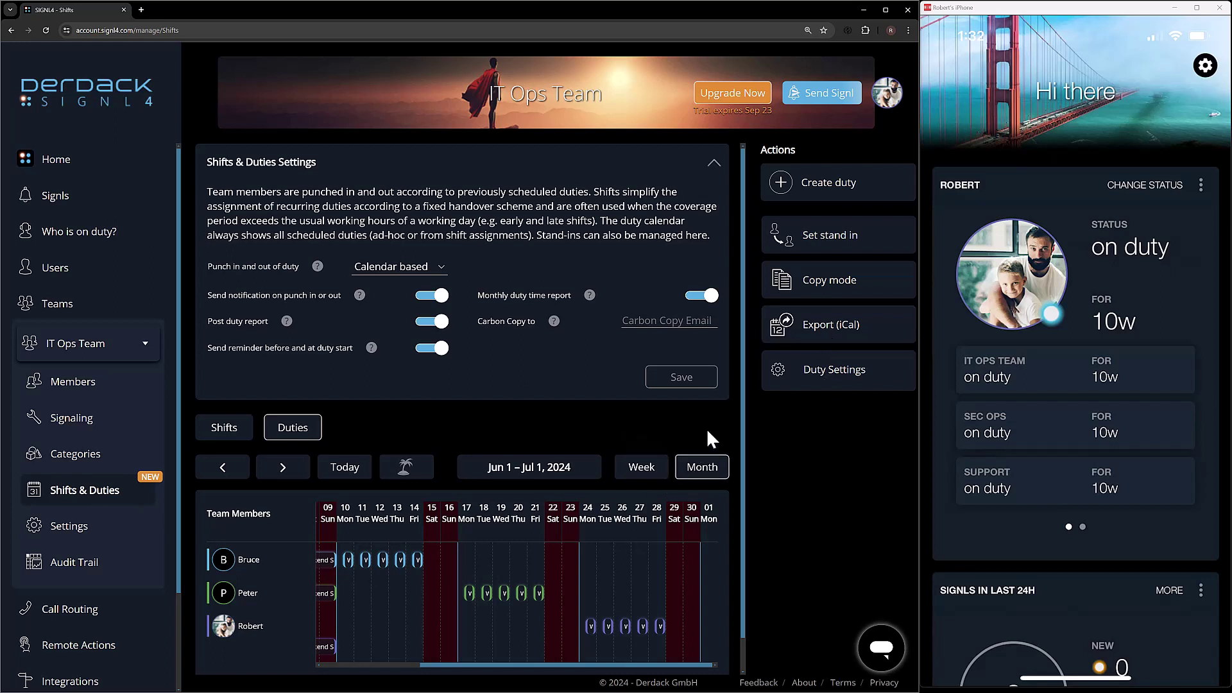
# Check the one-click scheduling settings and schedule a 7-day duty for the third team member starting Monday, June 10 at 09:00 AM.
pyautogui.click(828, 380)
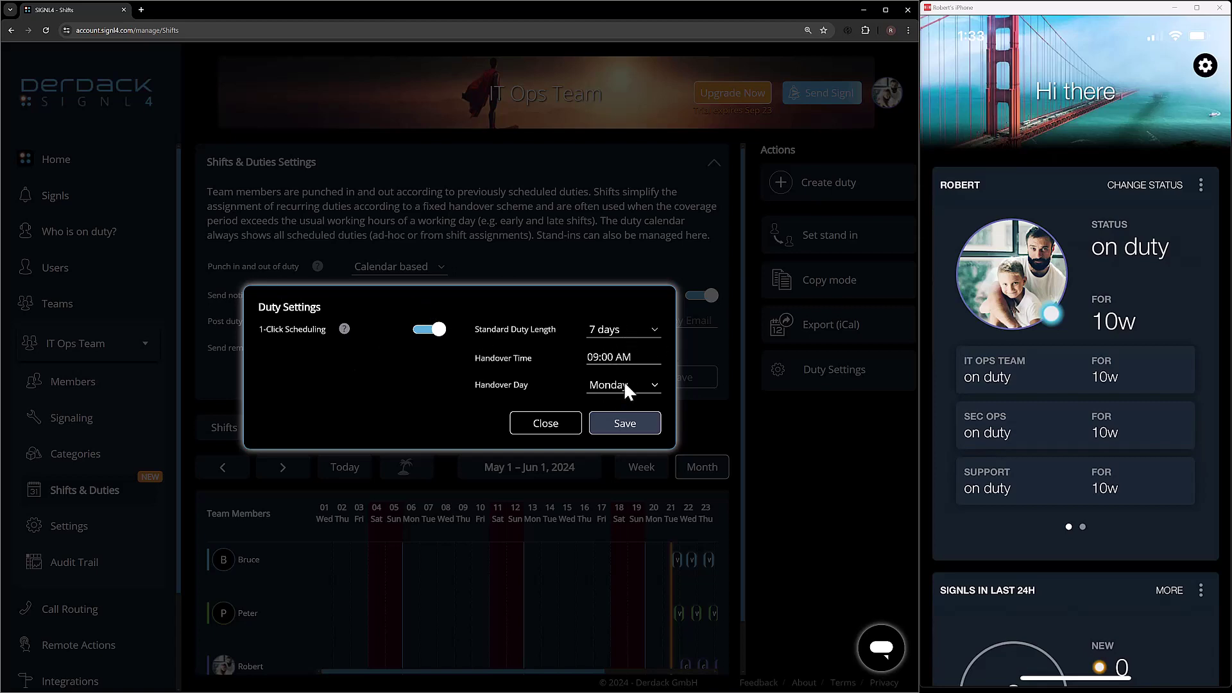
pyautogui.click(543, 424)
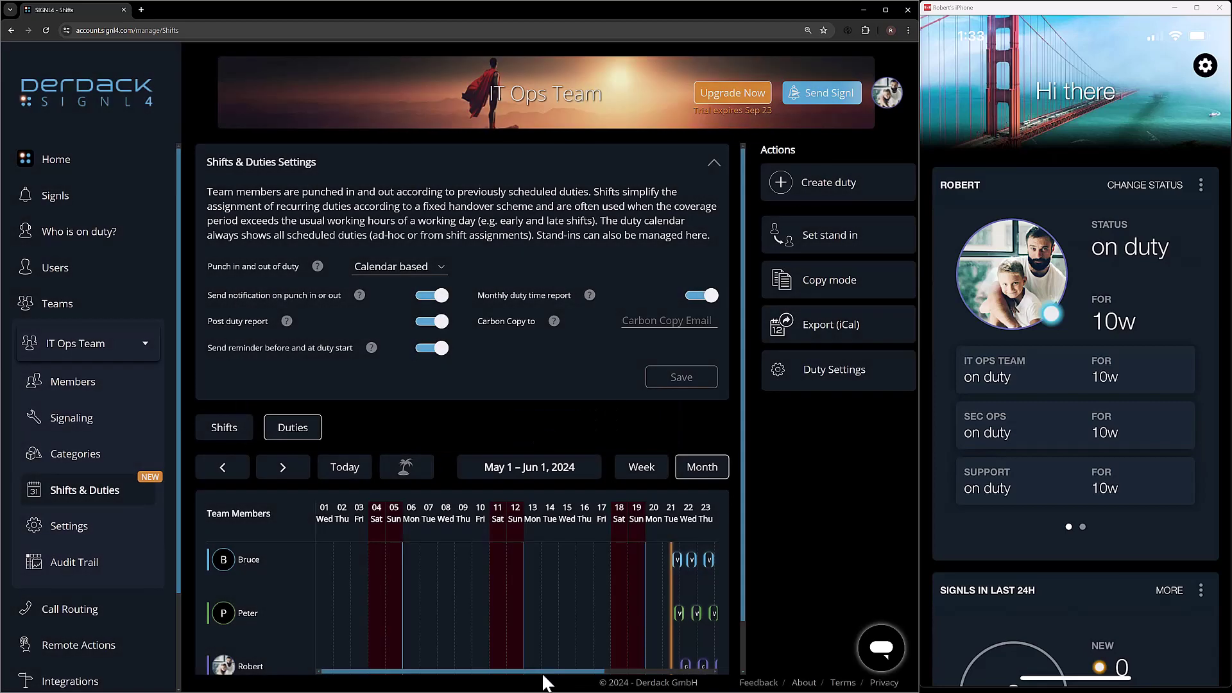
pyautogui.moveTo(543, 673); pyautogui.dragTo(708, 675)
pyautogui.click(288, 470)
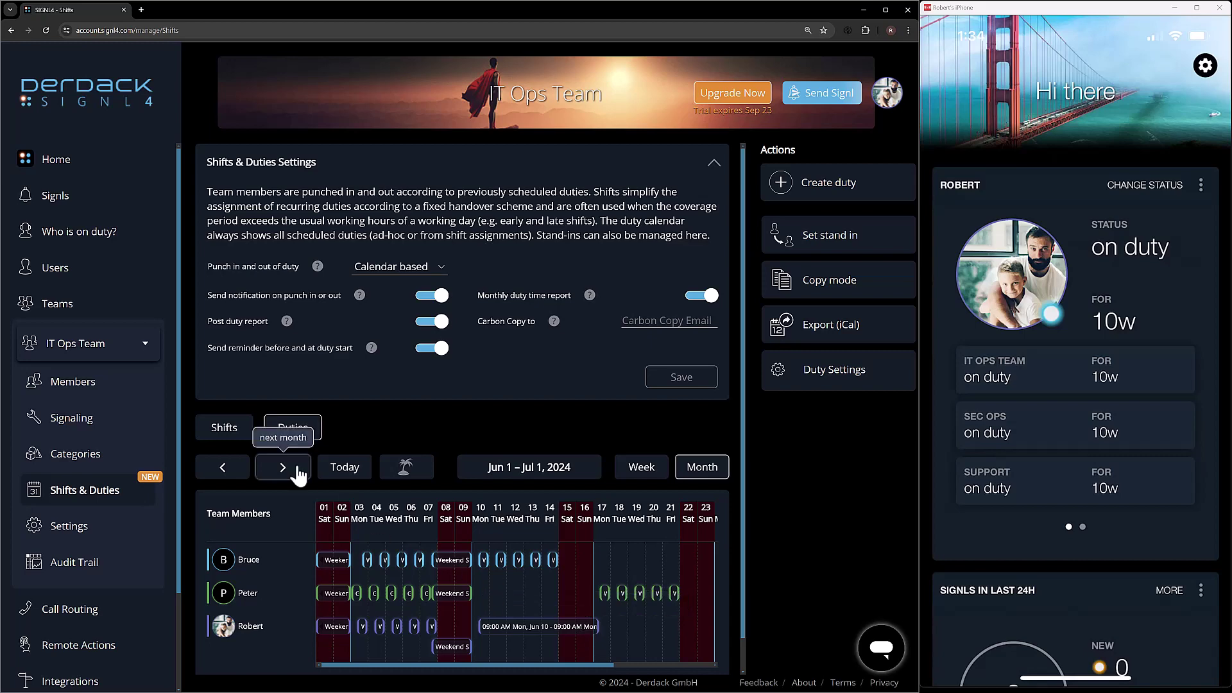
# Show the duties calendar by week for May 19–25, 2024 and examine the shifts on Wednesday, May 22.
pyautogui.hscroll(-5, 465, 613)
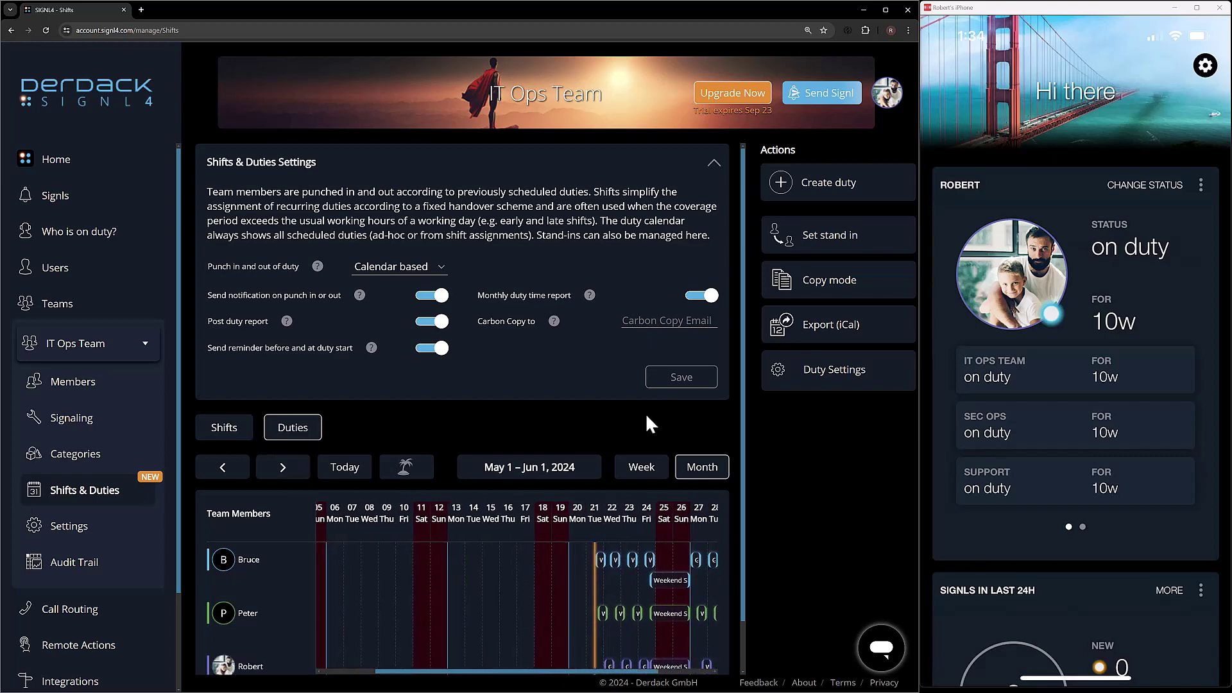
pyautogui.click(641, 468)
pyautogui.scroll(-3, 518, 642)
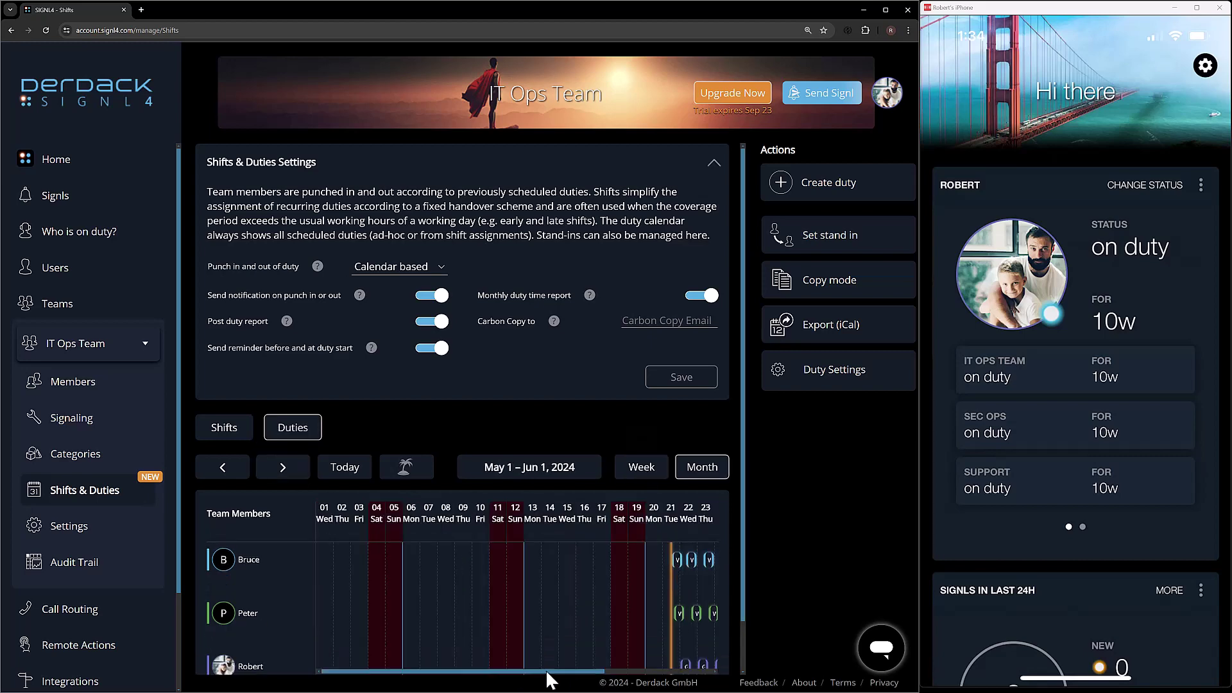
pyautogui.click(648, 470)
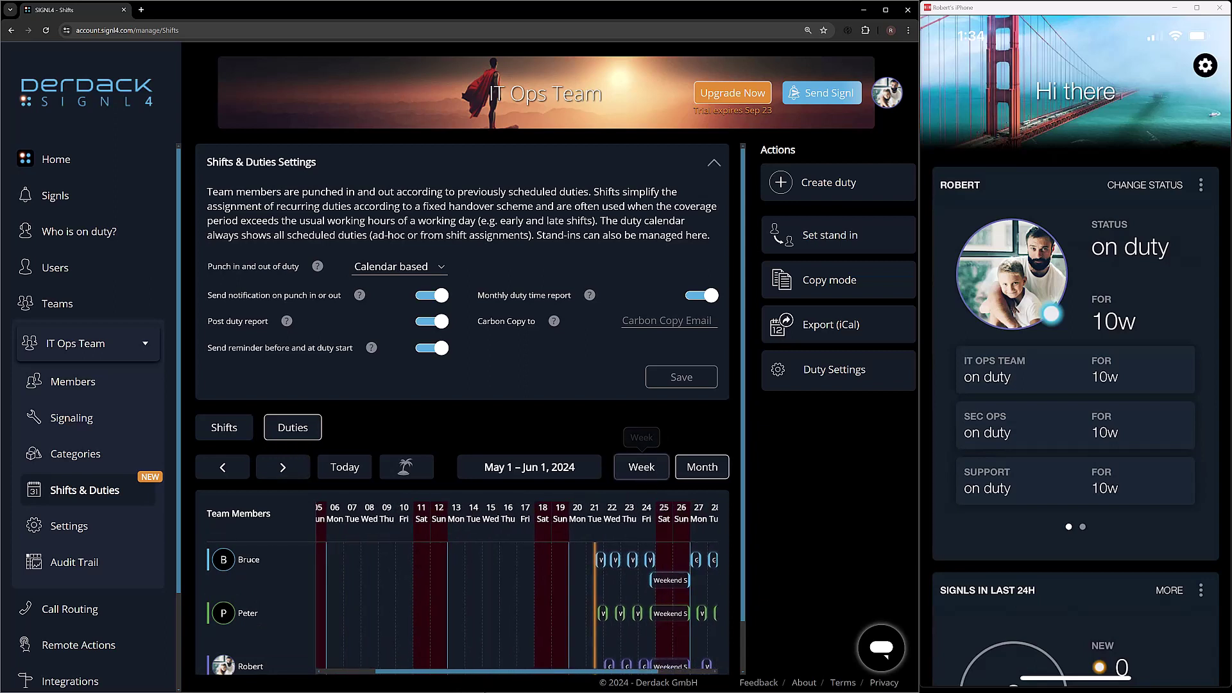
pyautogui.moveTo(471, 640); pyautogui.dragTo(533, 650)
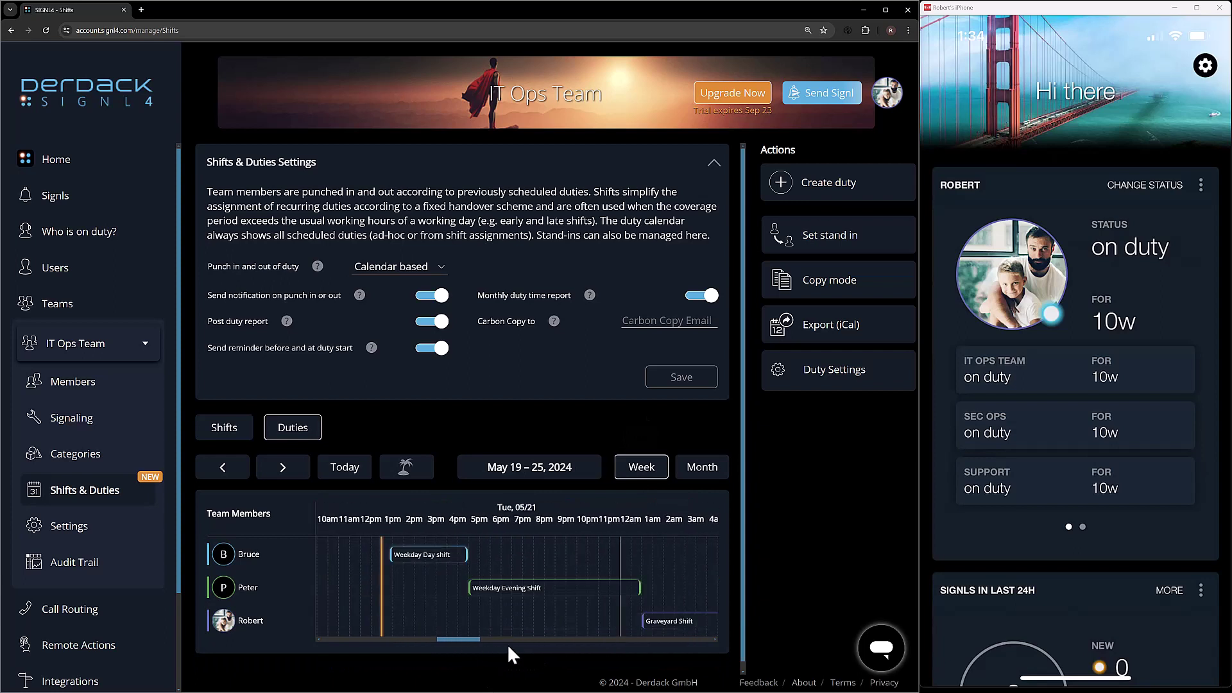
pyautogui.moveTo(442, 565)
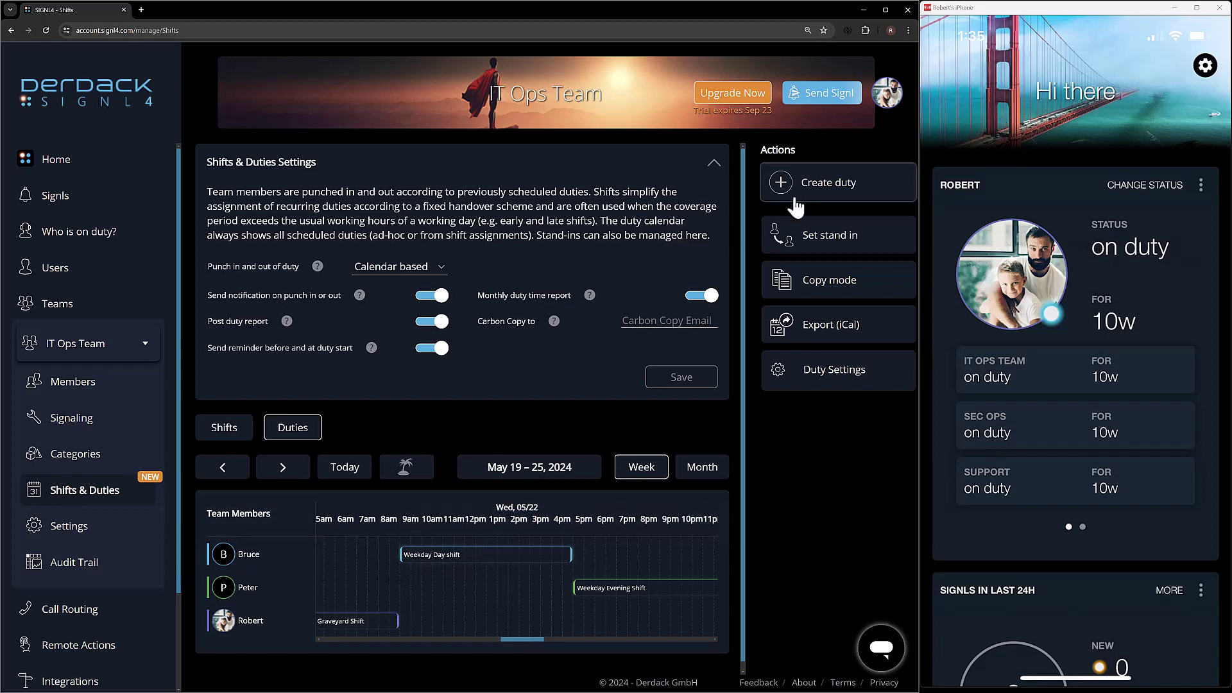
# Begin a stand-in request for the first team member with its start set to 05/22/2024 01:00 PM.
pyautogui.click(805, 243)
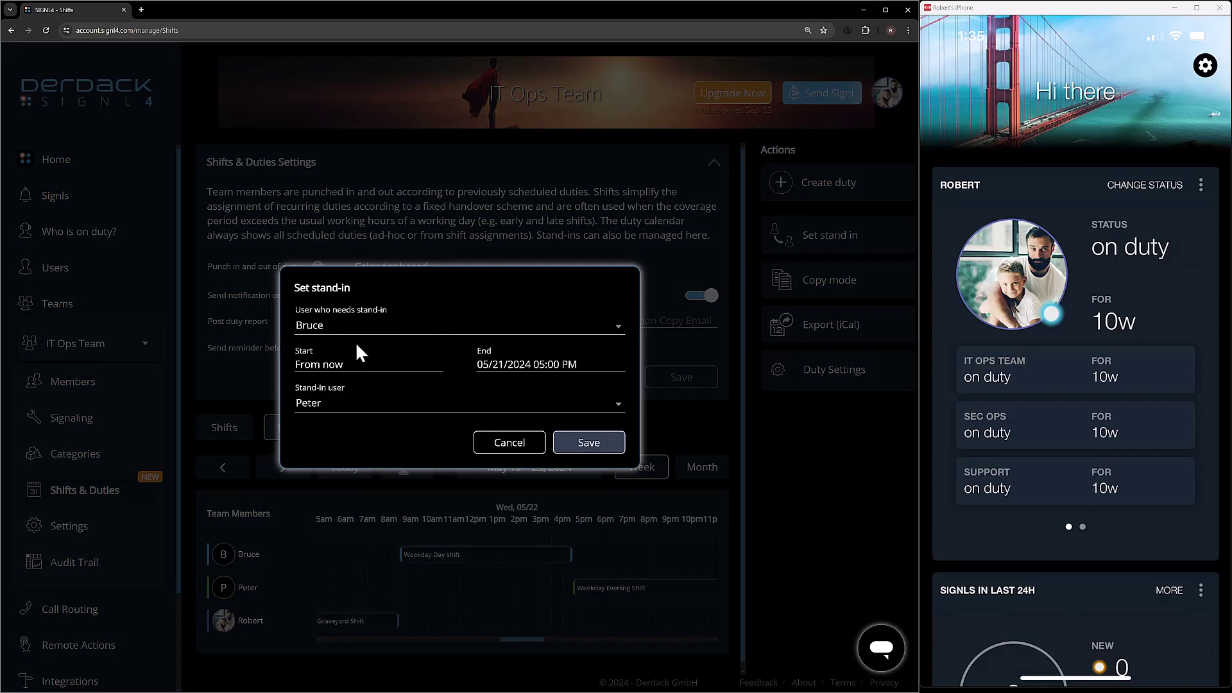
pyautogui.click(398, 364)
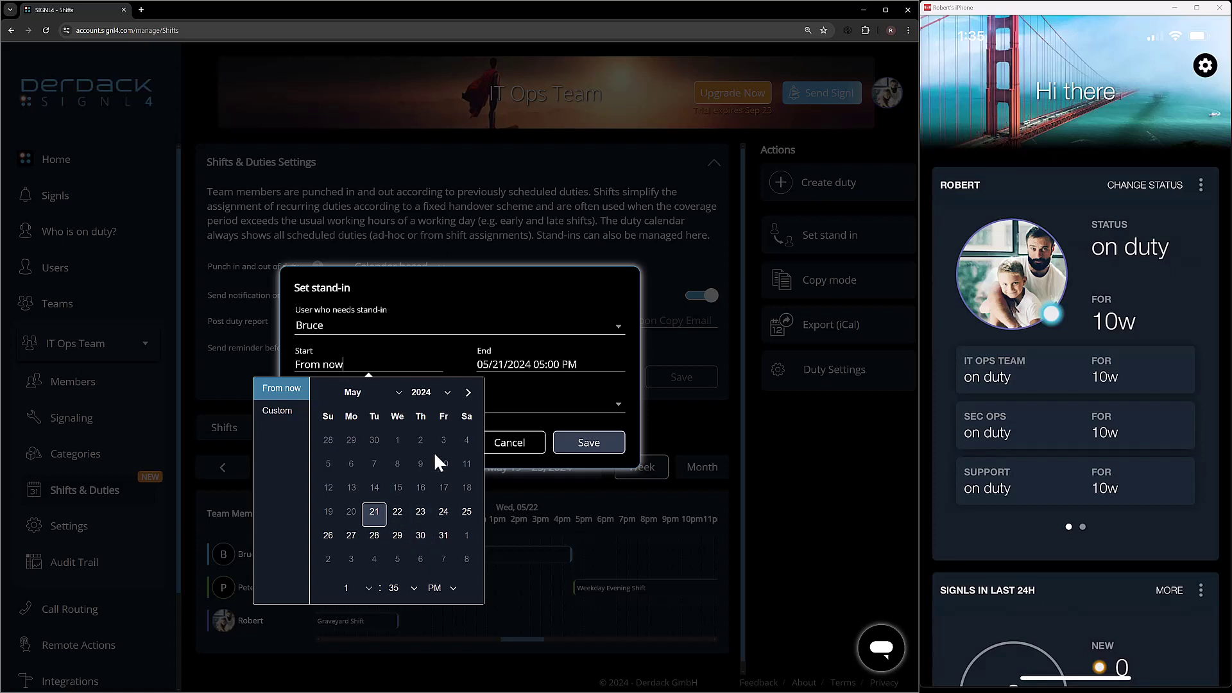
pyautogui.click(397, 512)
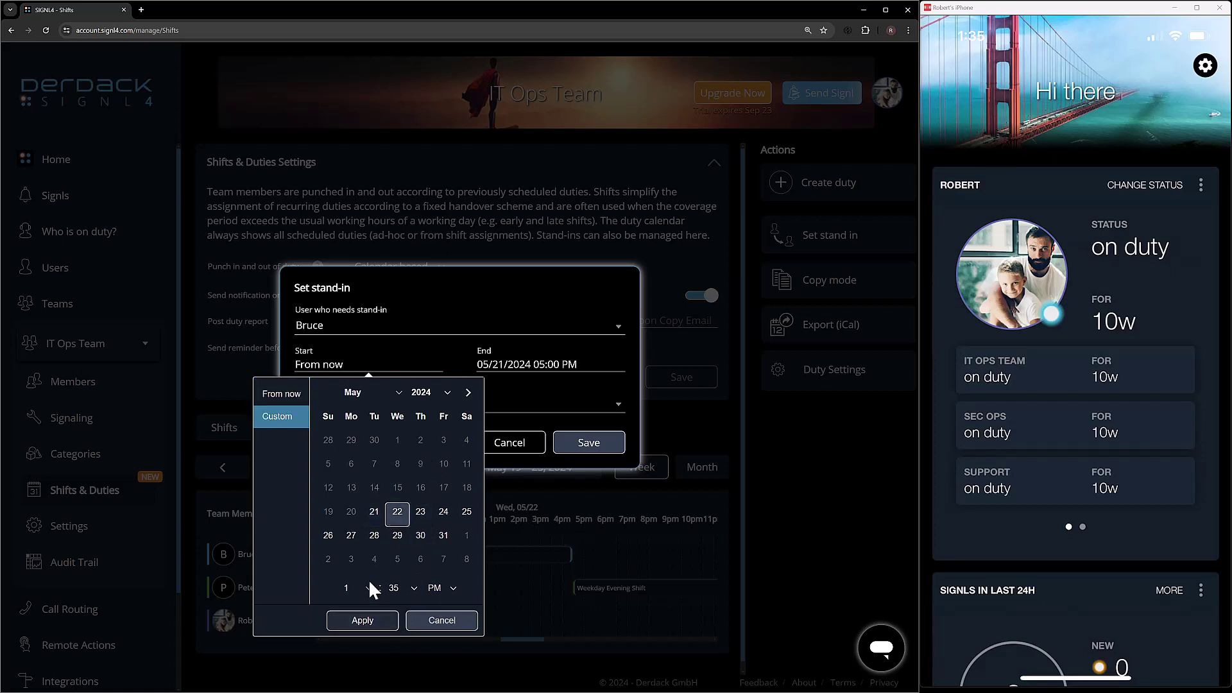
pyautogui.click(411, 589)
pyautogui.click(416, 352)
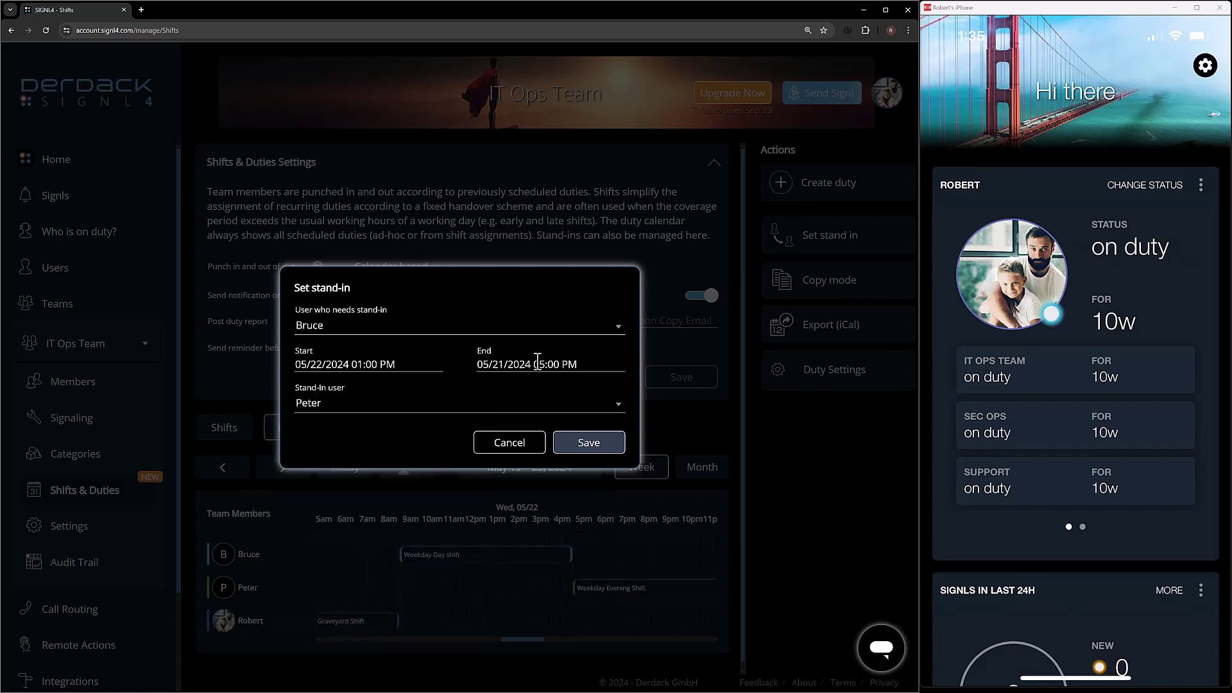
# Set the end of the stand-in period to 05/22/2024 02:30 PM.
pyautogui.click(583, 362)
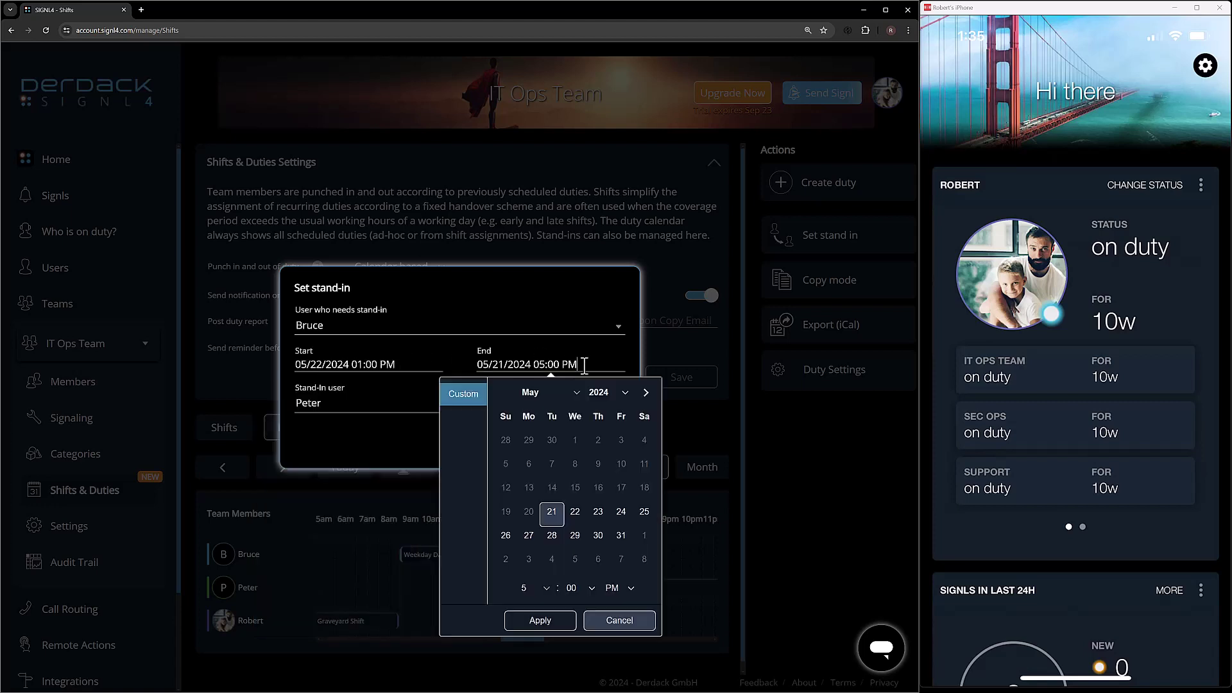
pyautogui.click(580, 525)
pyautogui.click(541, 588)
pyautogui.click(530, 468)
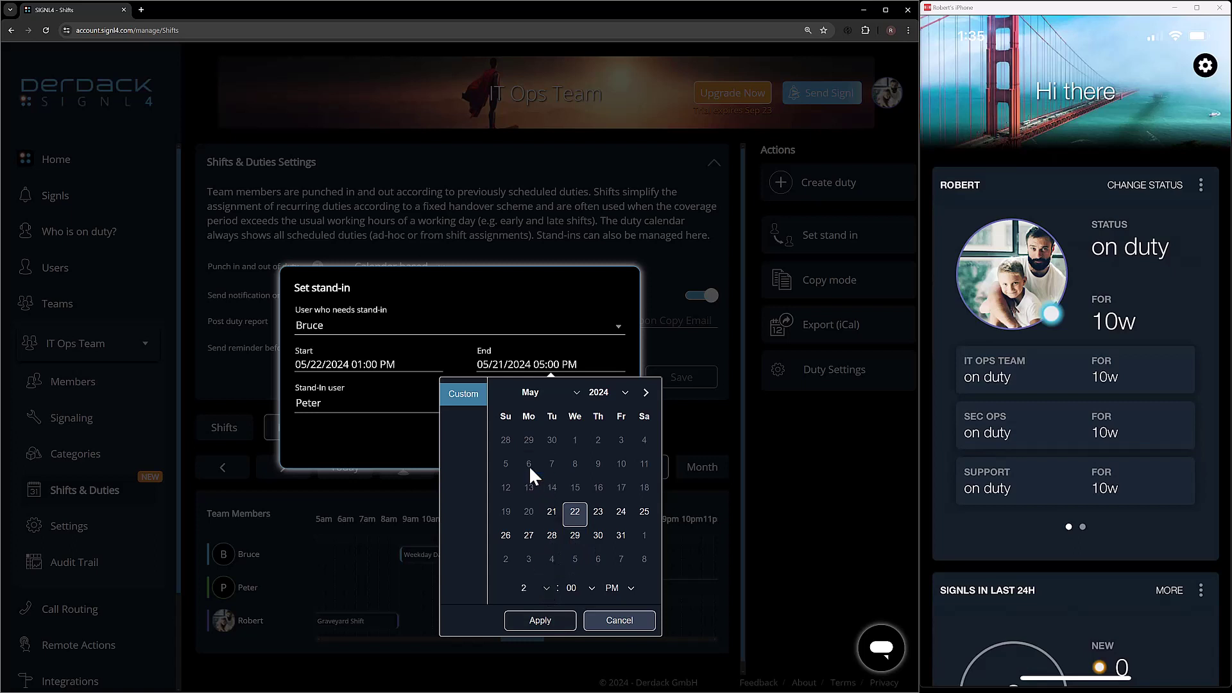
pyautogui.click(590, 588)
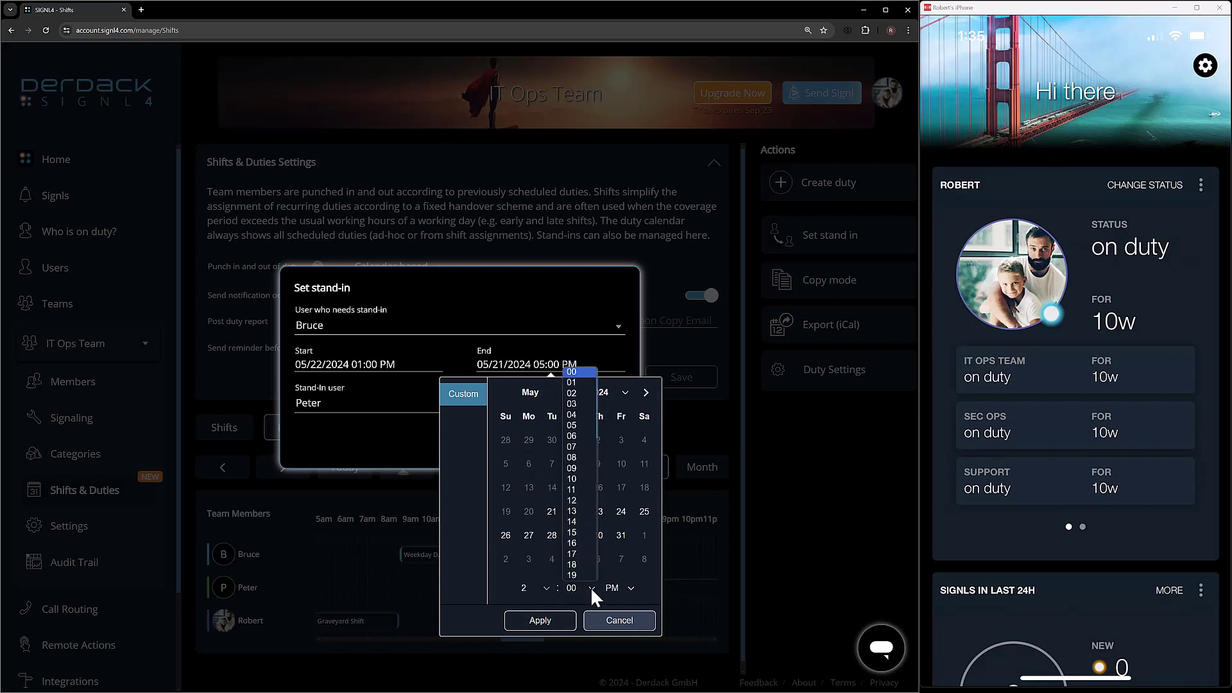
pyautogui.scroll(-3, 591, 552)
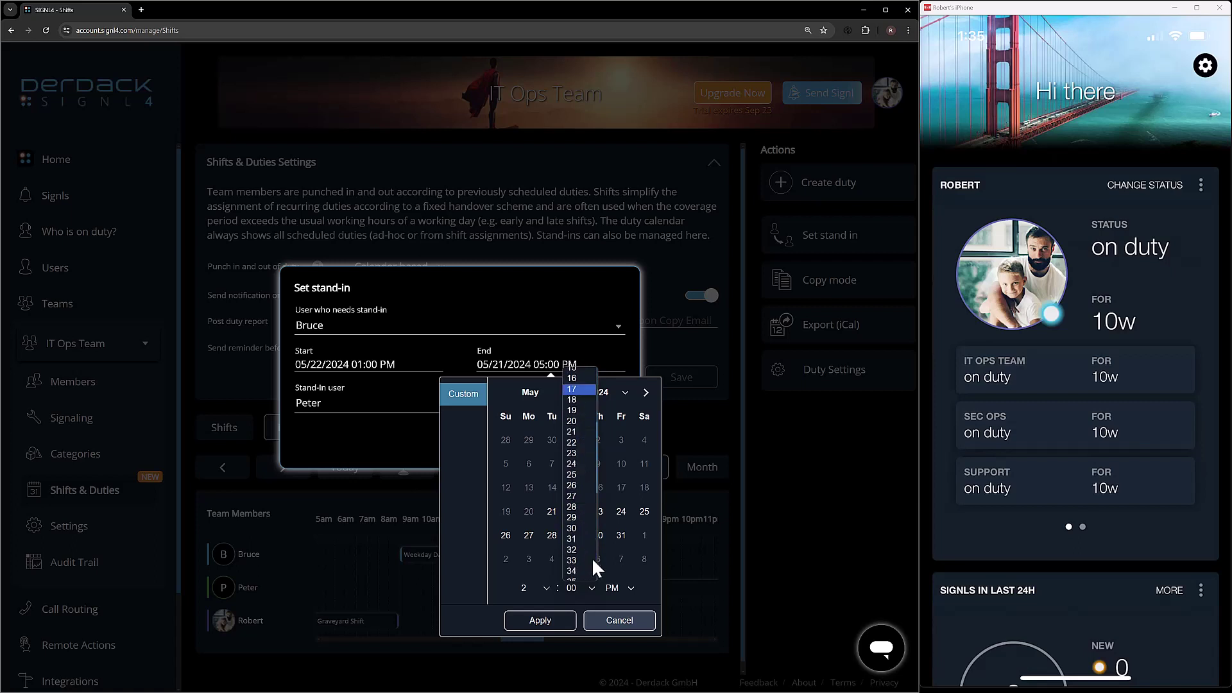
pyautogui.click(578, 501)
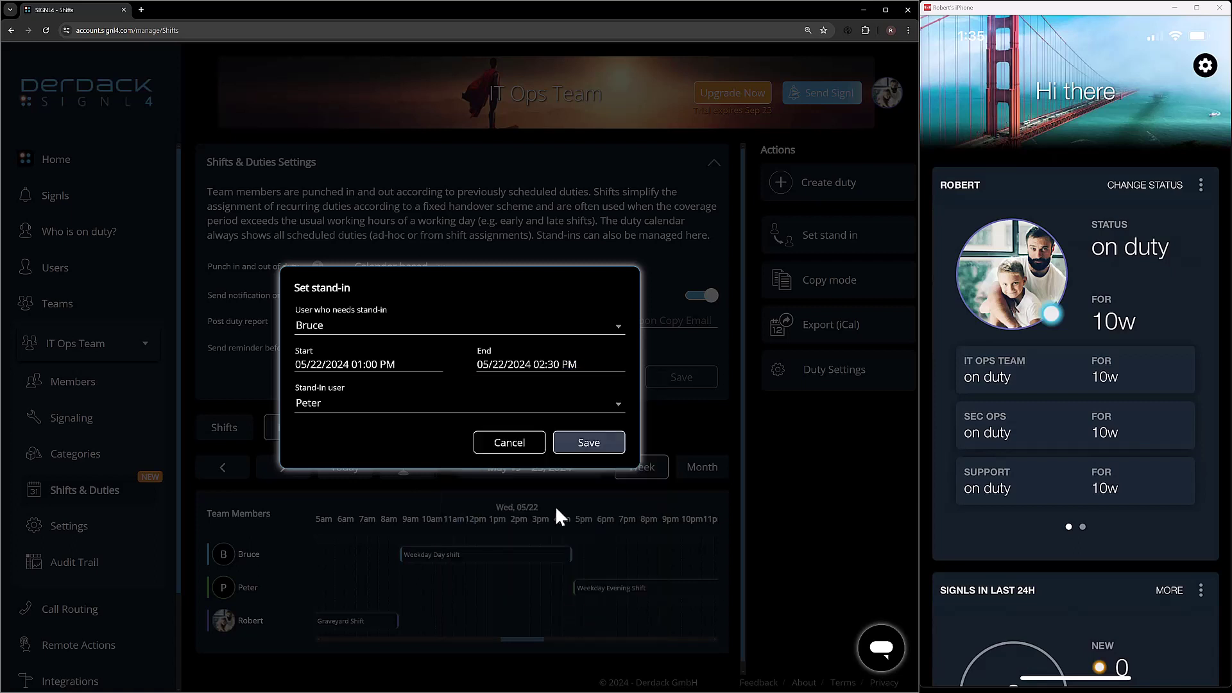
# Choose the second team member as the stand-in user and save the stand-in.
pyautogui.click(350, 409)
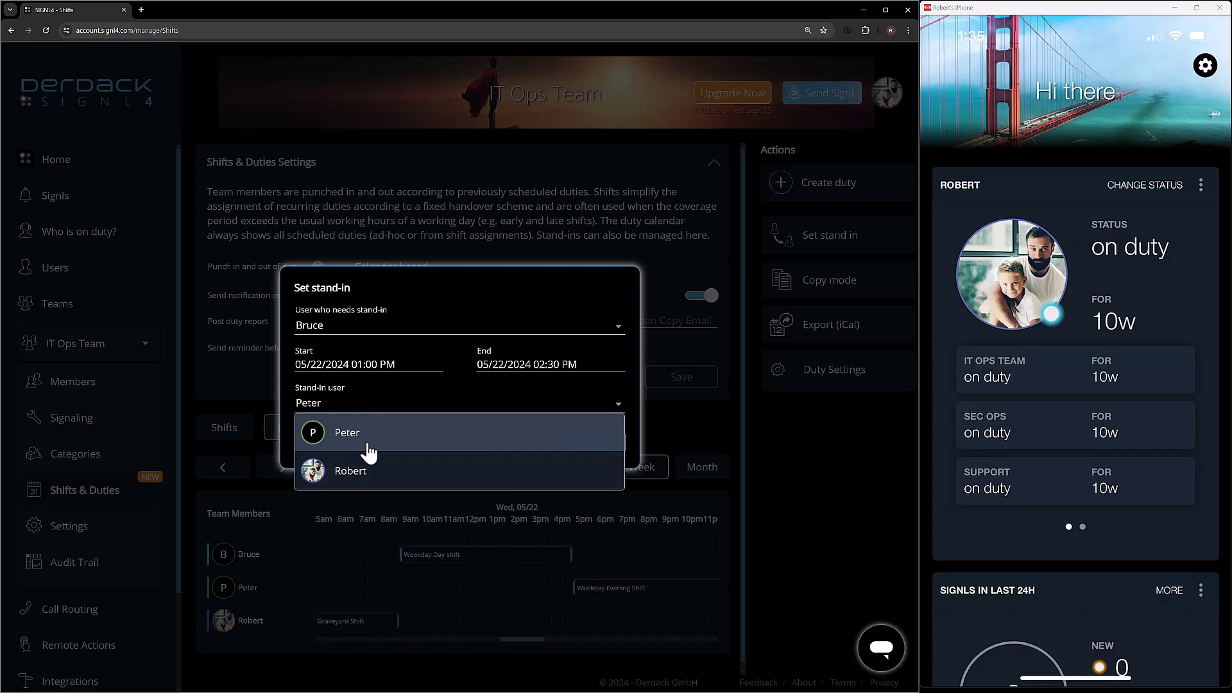
pyautogui.click(407, 441)
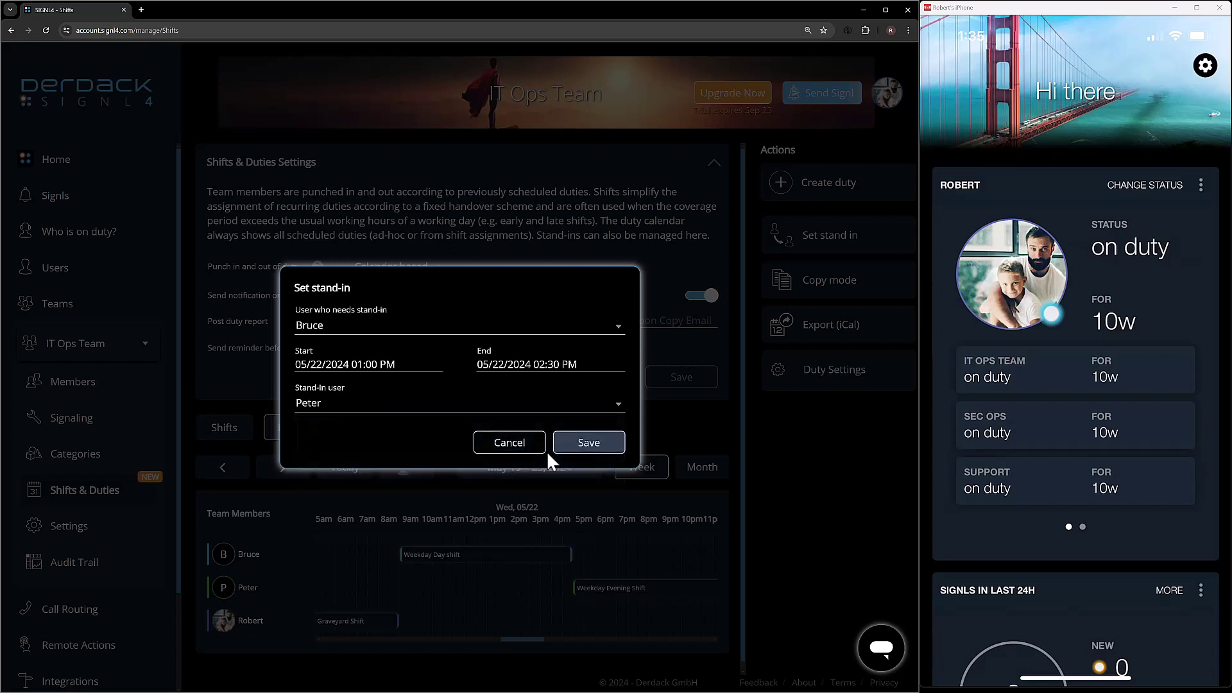
pyautogui.click(585, 443)
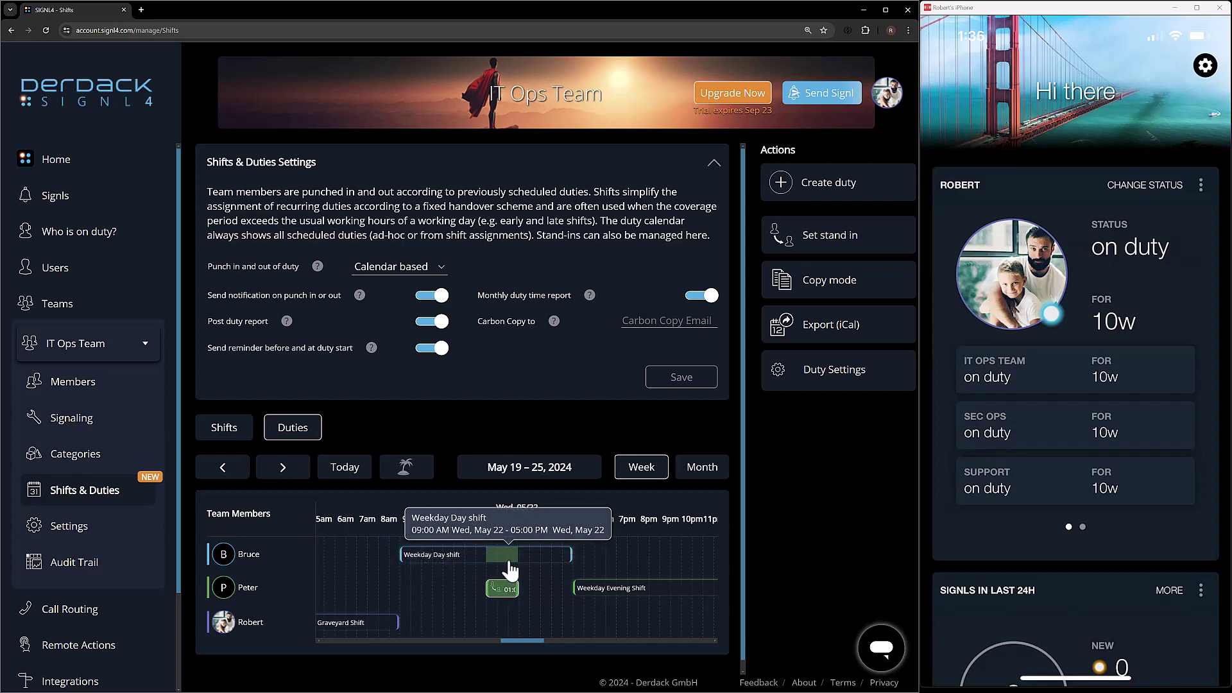
# Reassign the May 22 stand-in duty to the third team member, then return it to the second team member.
pyautogui.rightClick(509, 590)
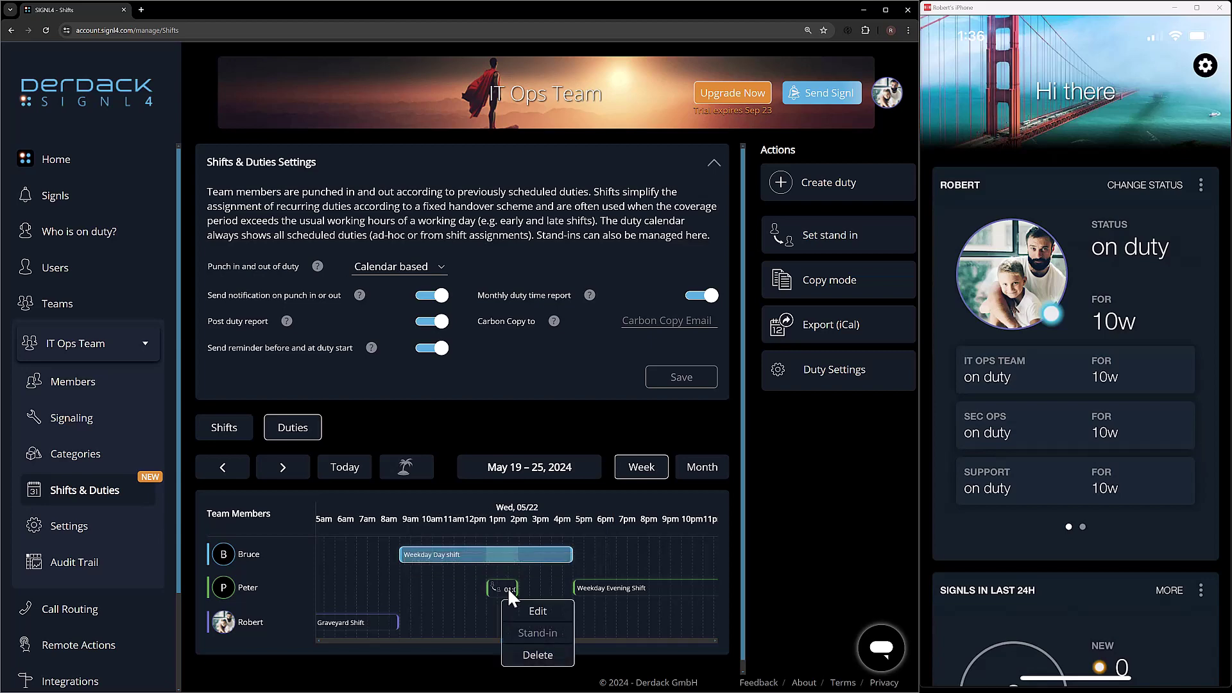
pyautogui.click(540, 615)
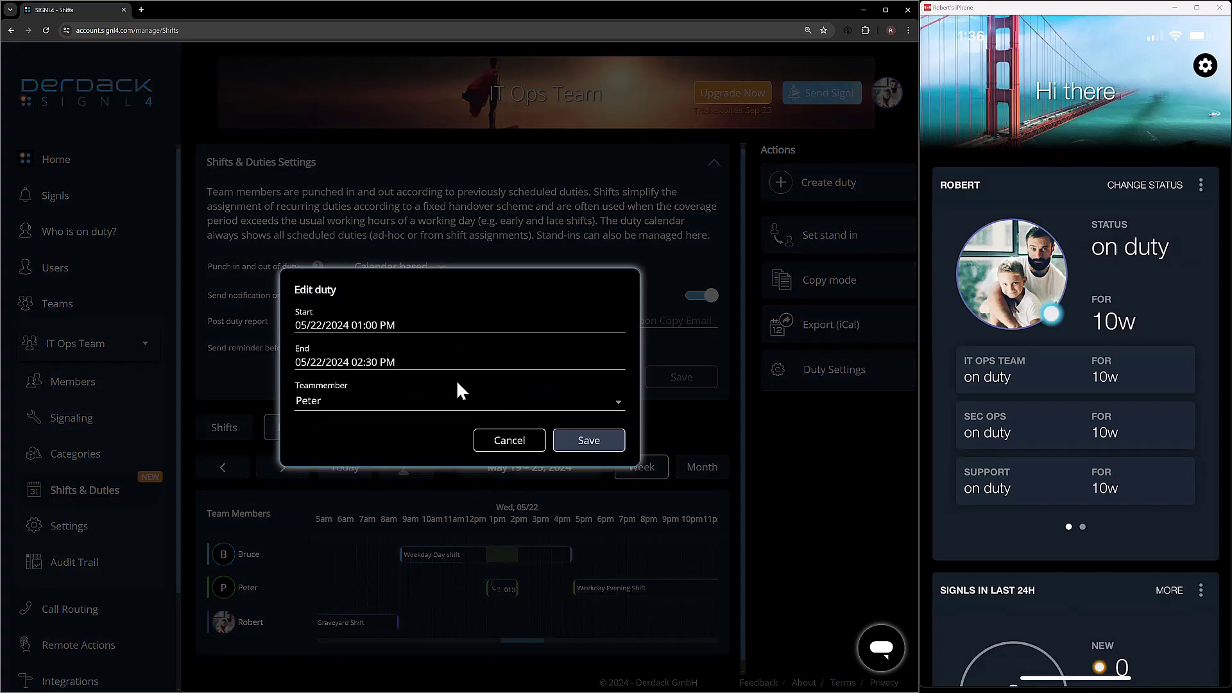
pyautogui.click(398, 508)
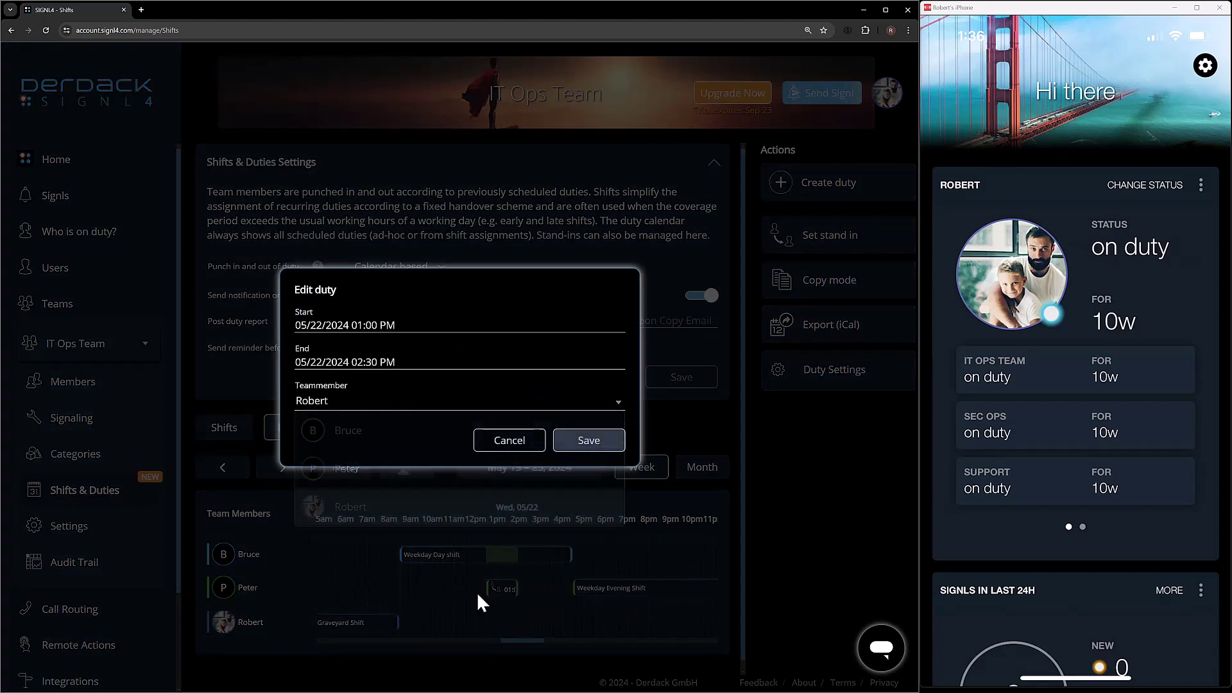
pyautogui.click(587, 441)
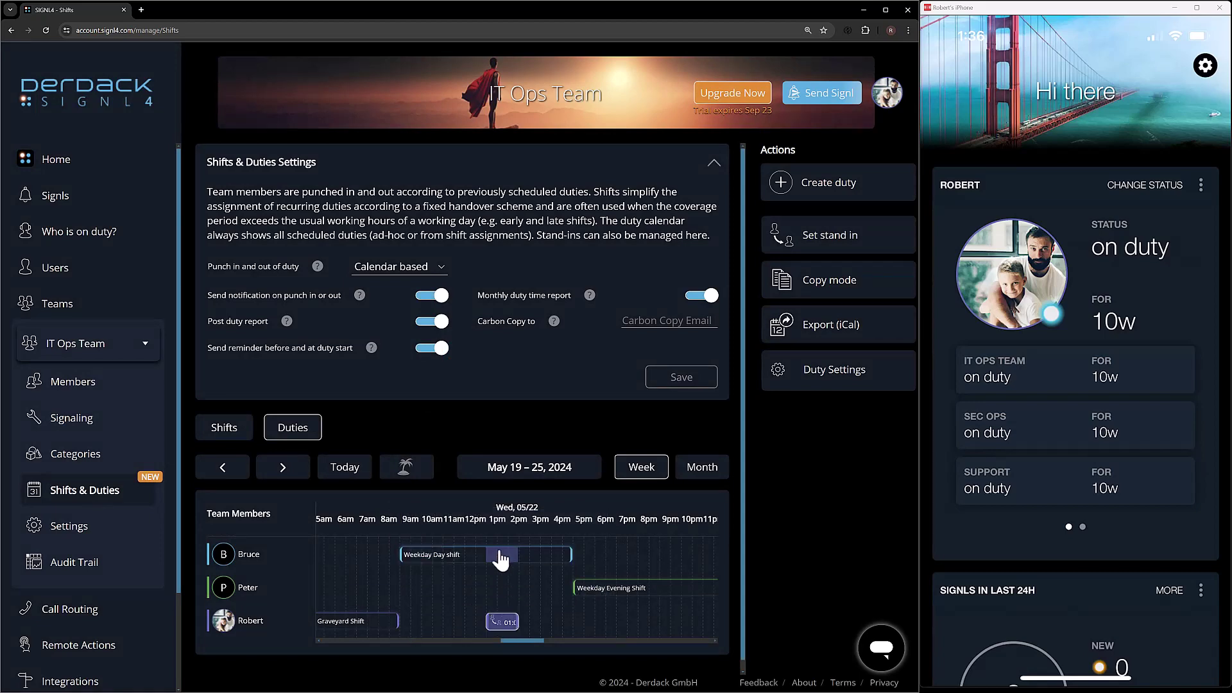
pyautogui.moveTo(503, 622); pyautogui.dragTo(506, 592)
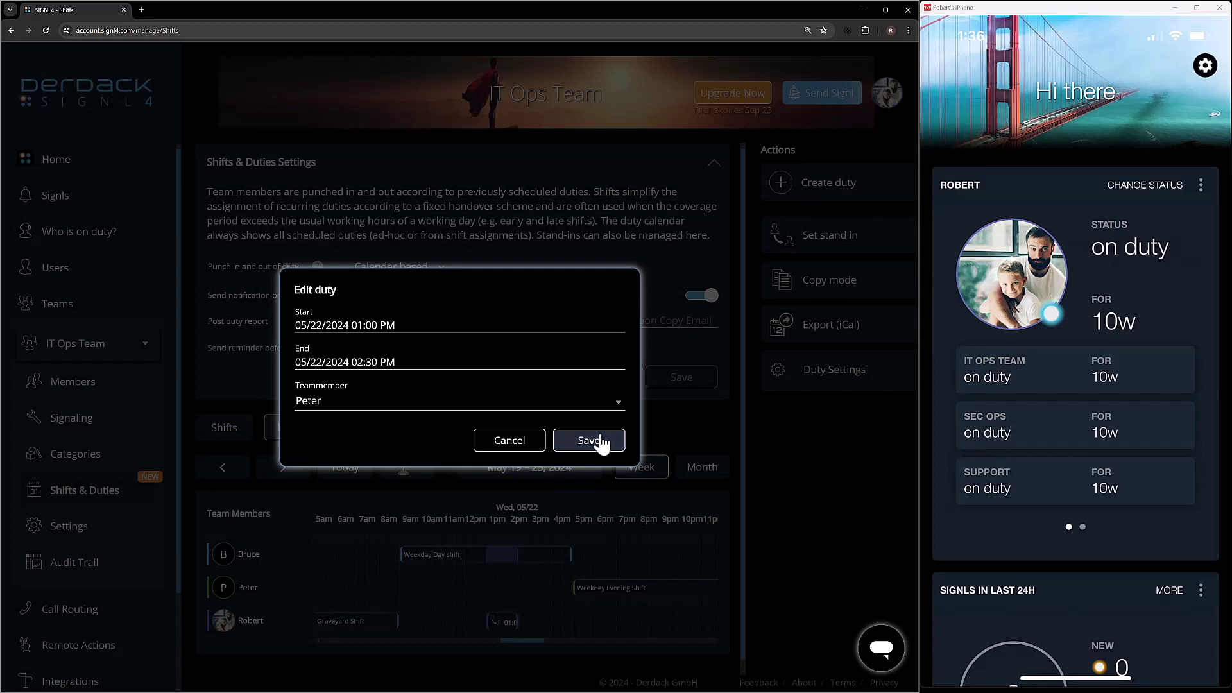
pyautogui.click(589, 441)
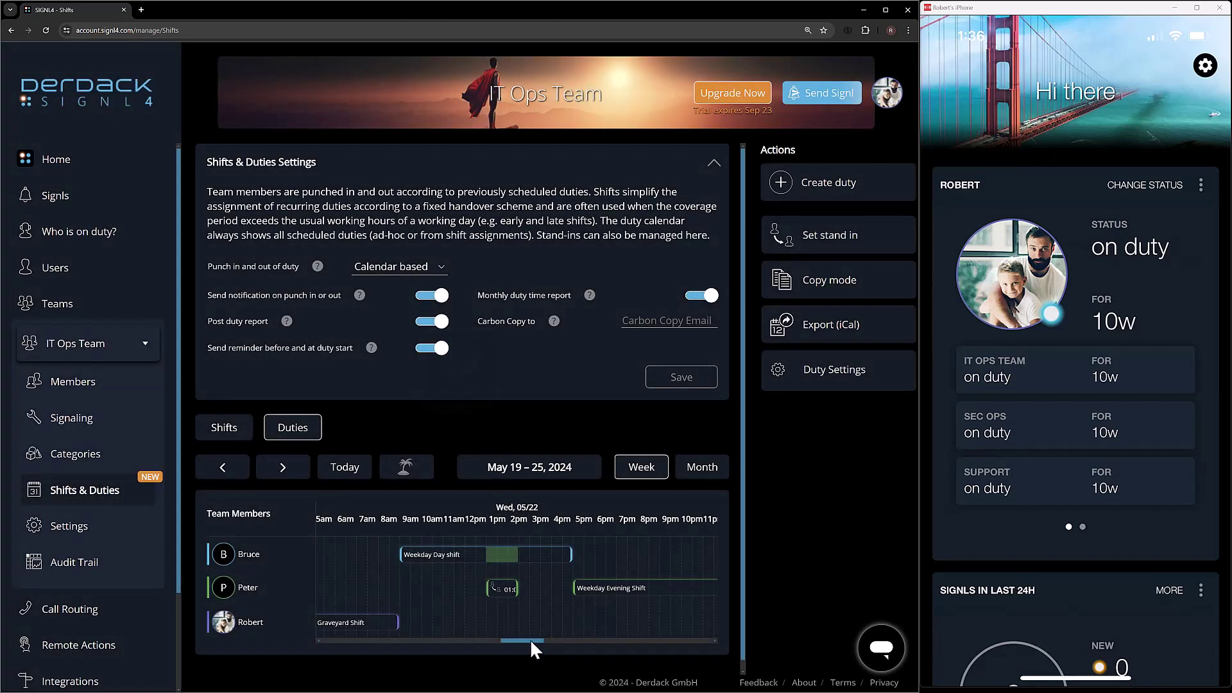
# Create another stand-in for the second team member's Weekday Evening Shift, starting 05/22/2024 05:00 PM.
pyautogui.moveTo(530, 639); pyautogui.dragTo(541, 641)
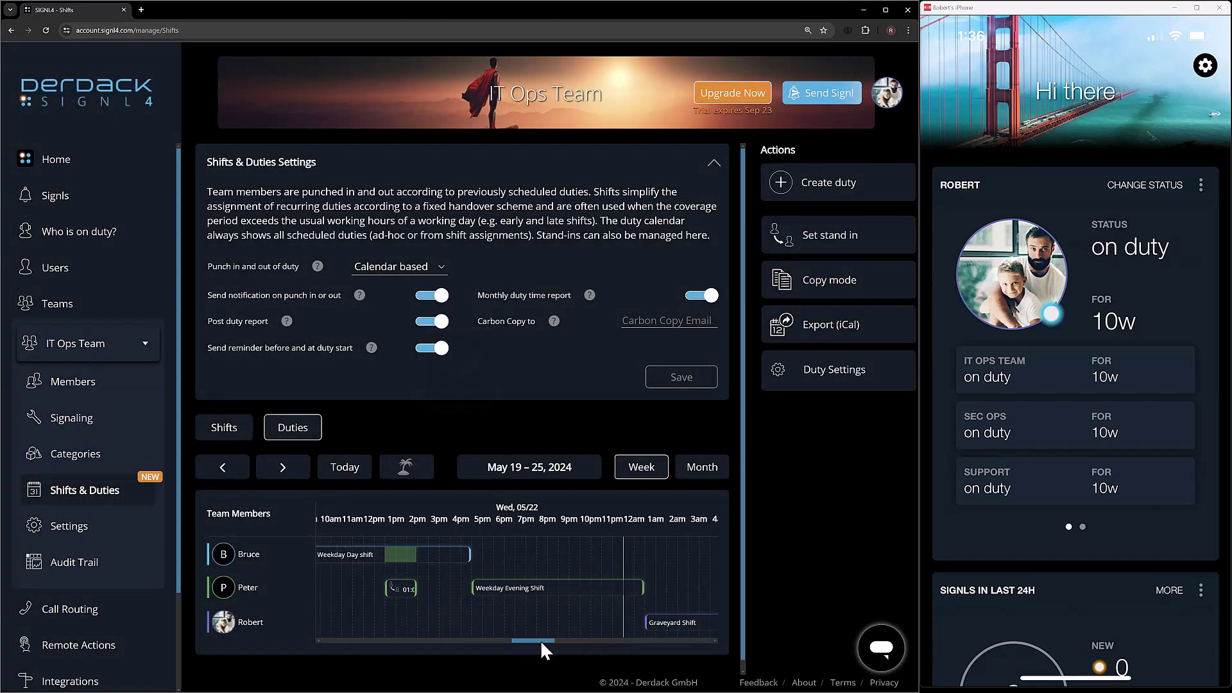
pyautogui.moveTo(491, 596)
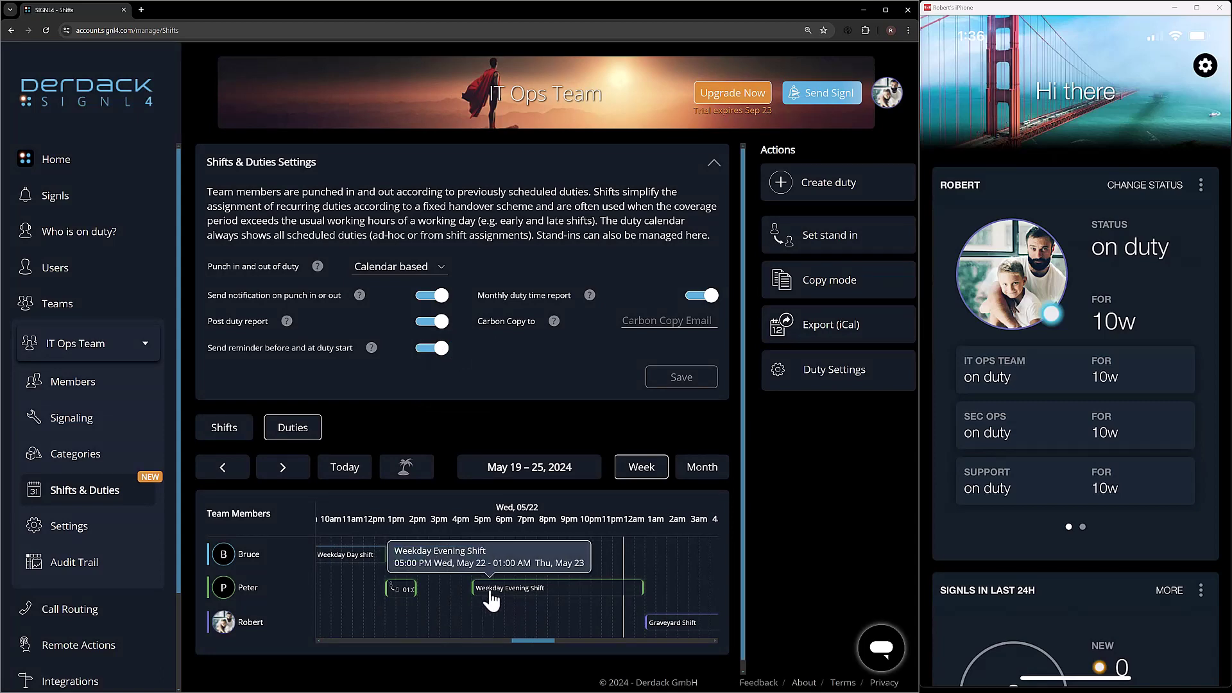
pyautogui.click(818, 252)
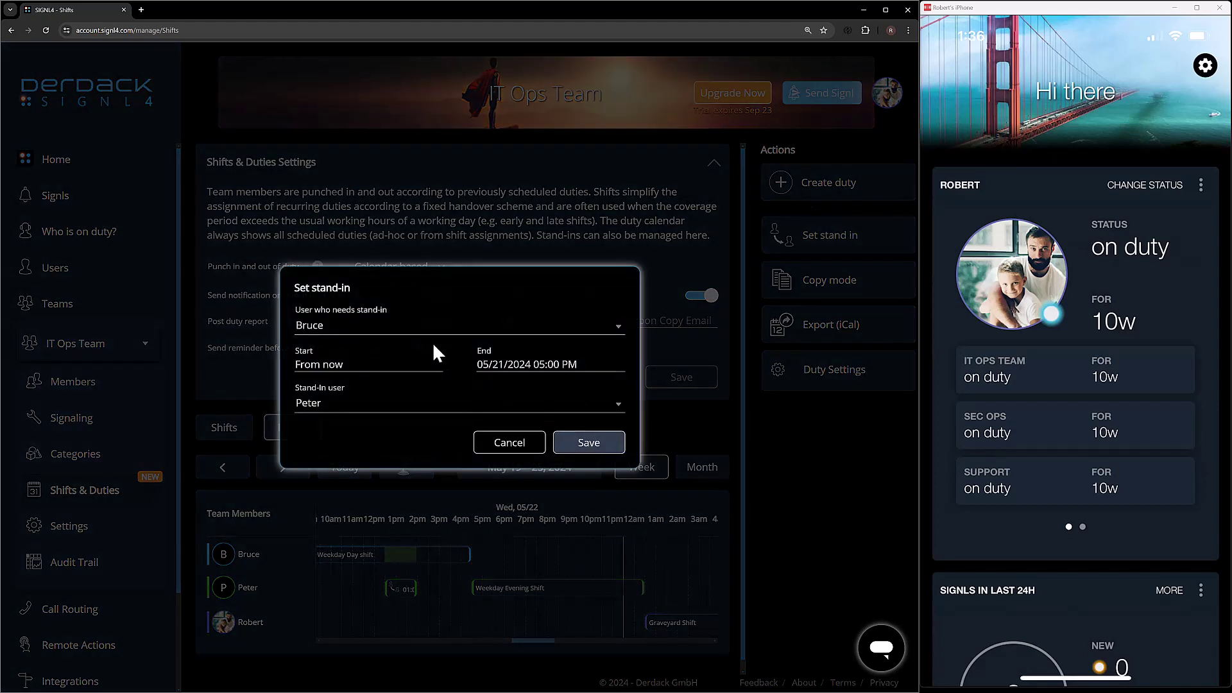
pyautogui.click(379, 334)
pyautogui.click(372, 390)
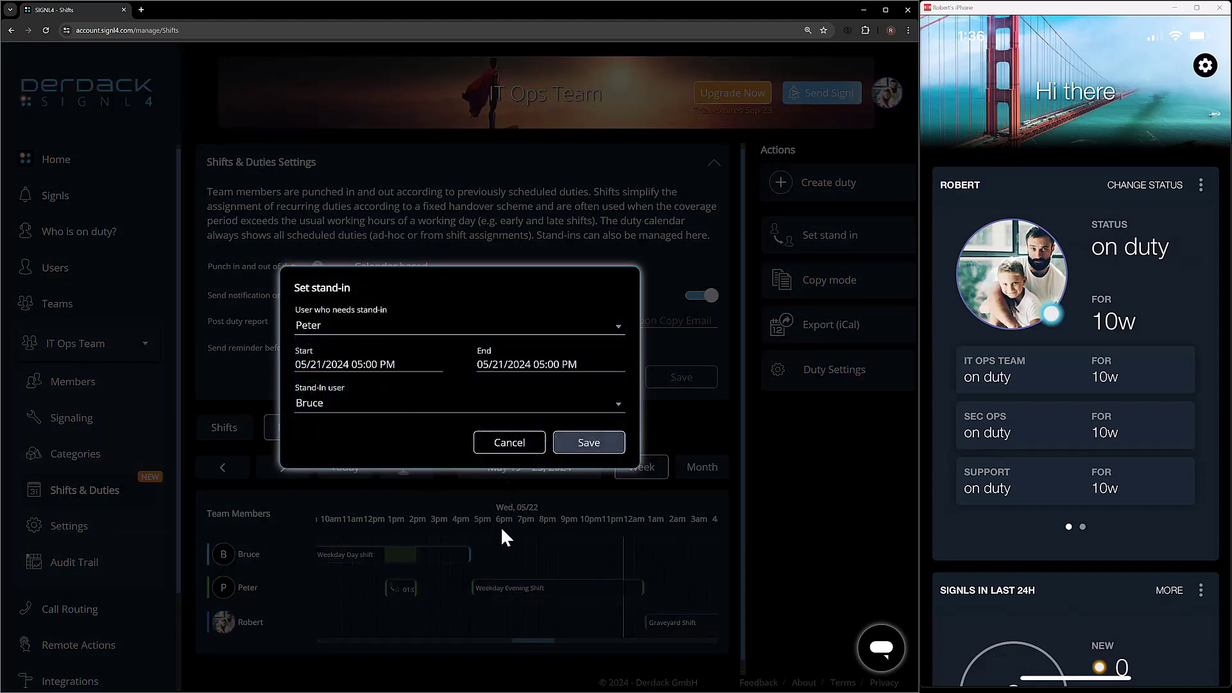
pyautogui.click(408, 365)
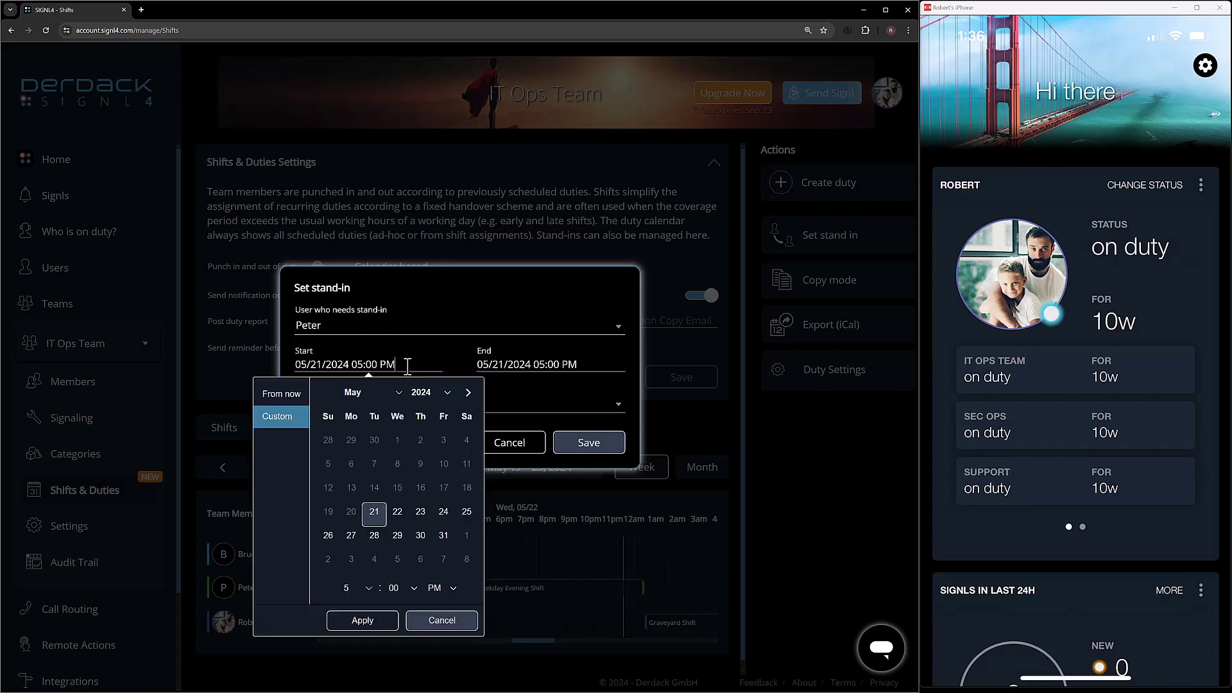
pyautogui.click(398, 511)
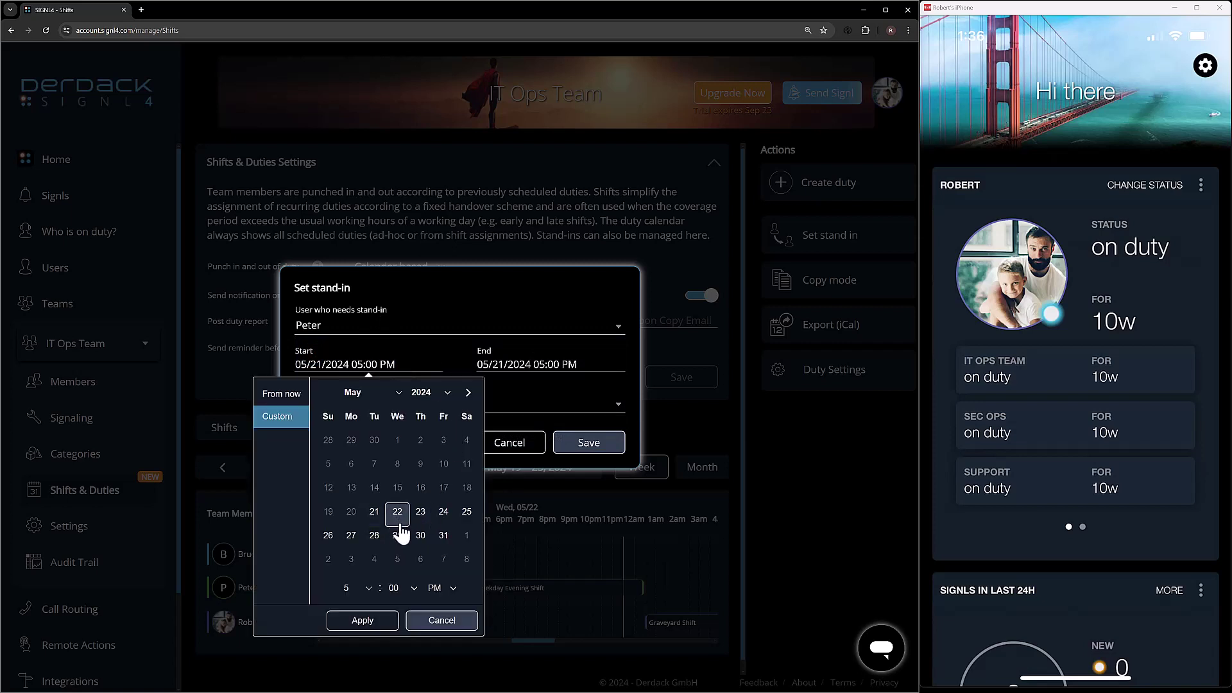
pyautogui.click(378, 623)
# Set the evening stand-in's end to 05/22/2024 06:30 PM and save it with the first team member as stand-in user.
pyautogui.click(574, 365)
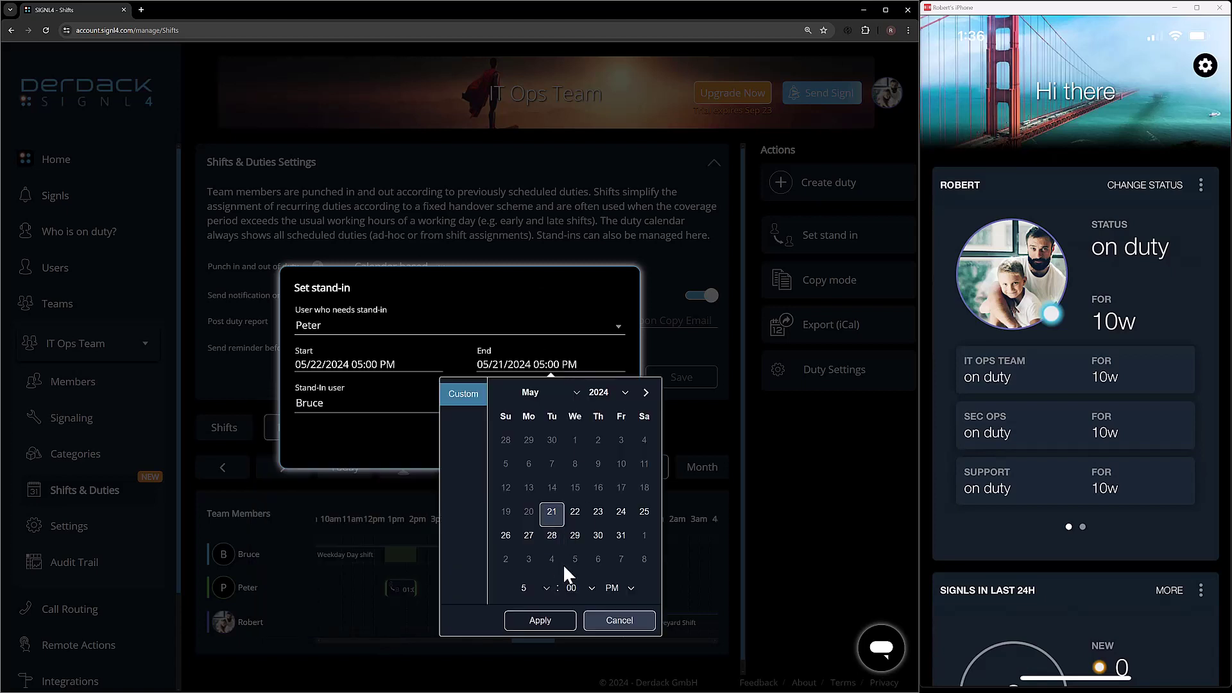
pyautogui.click(575, 511)
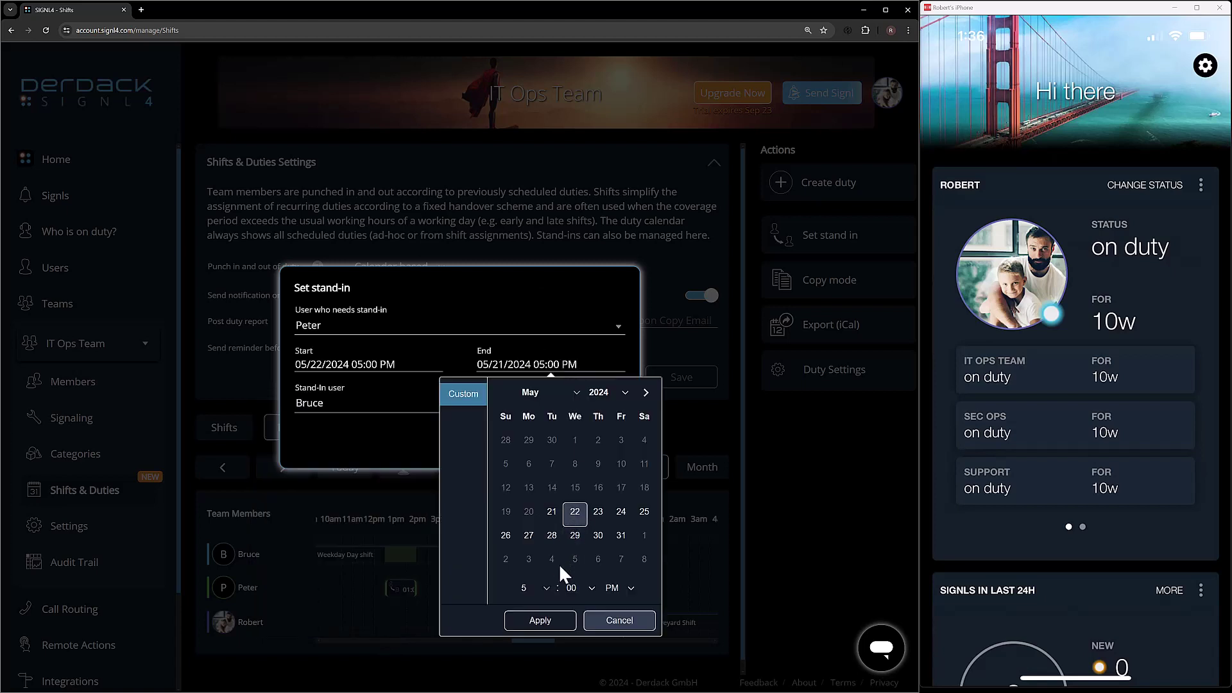
pyautogui.click(584, 591)
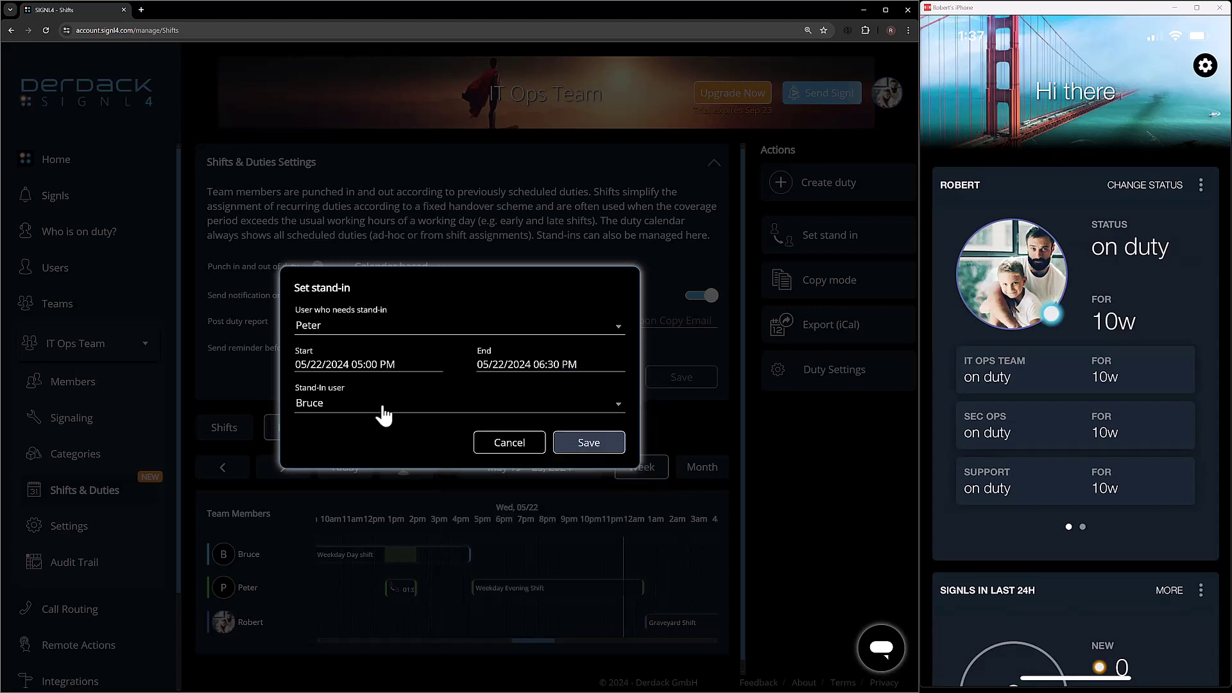
pyautogui.click(587, 443)
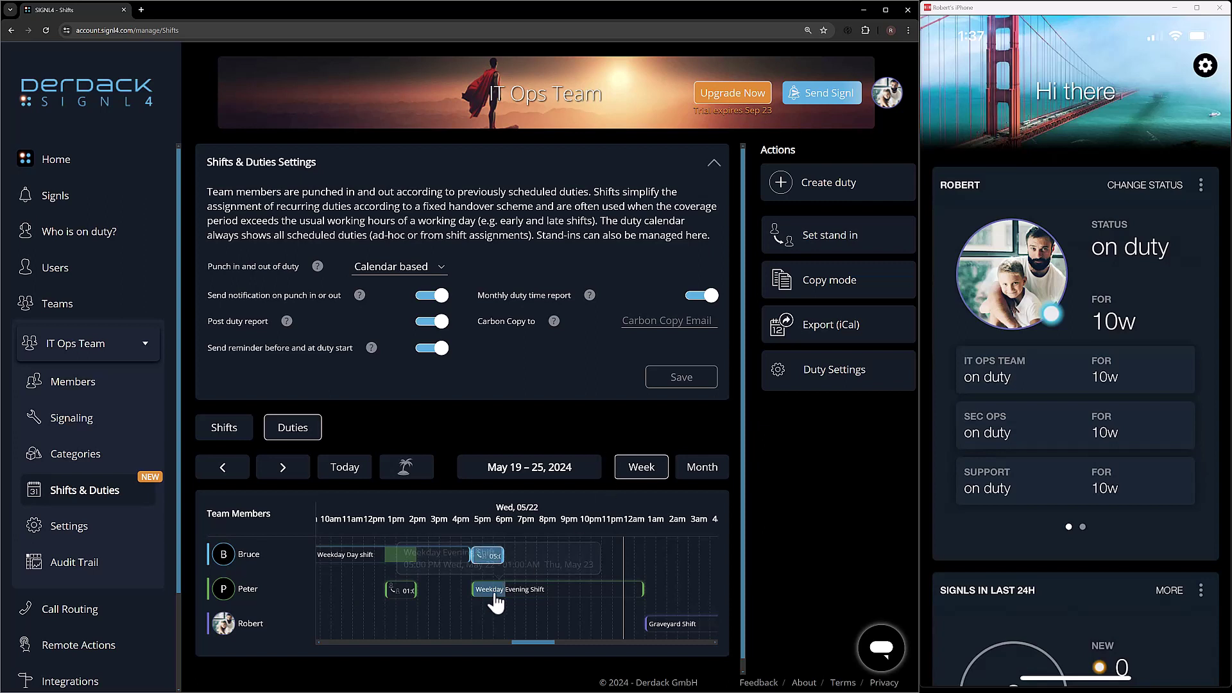
pyautogui.moveTo(490, 556)
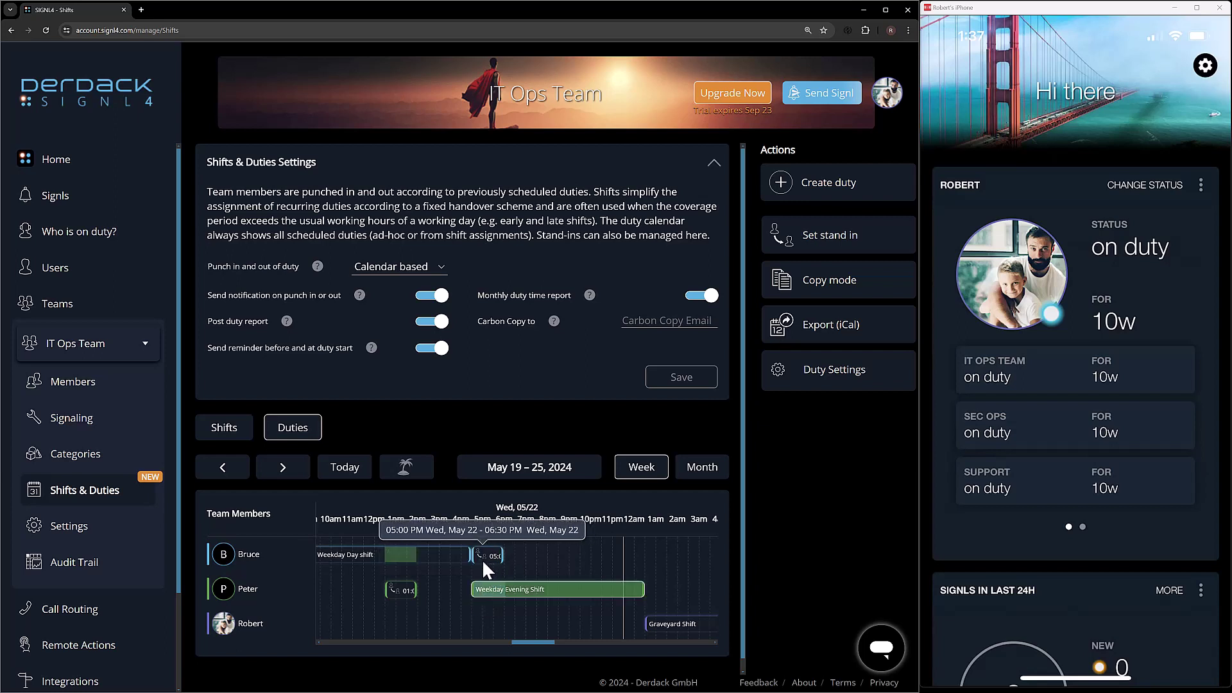
pyautogui.moveTo(482, 560); pyautogui.dragTo(533, 560)
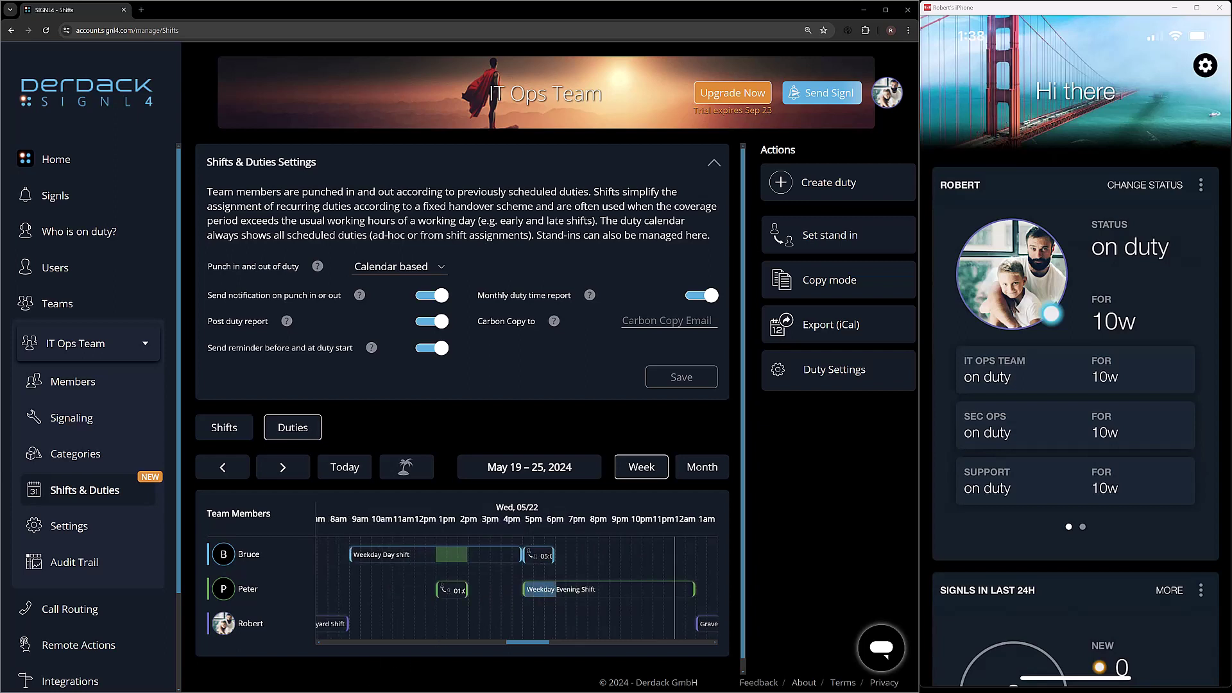